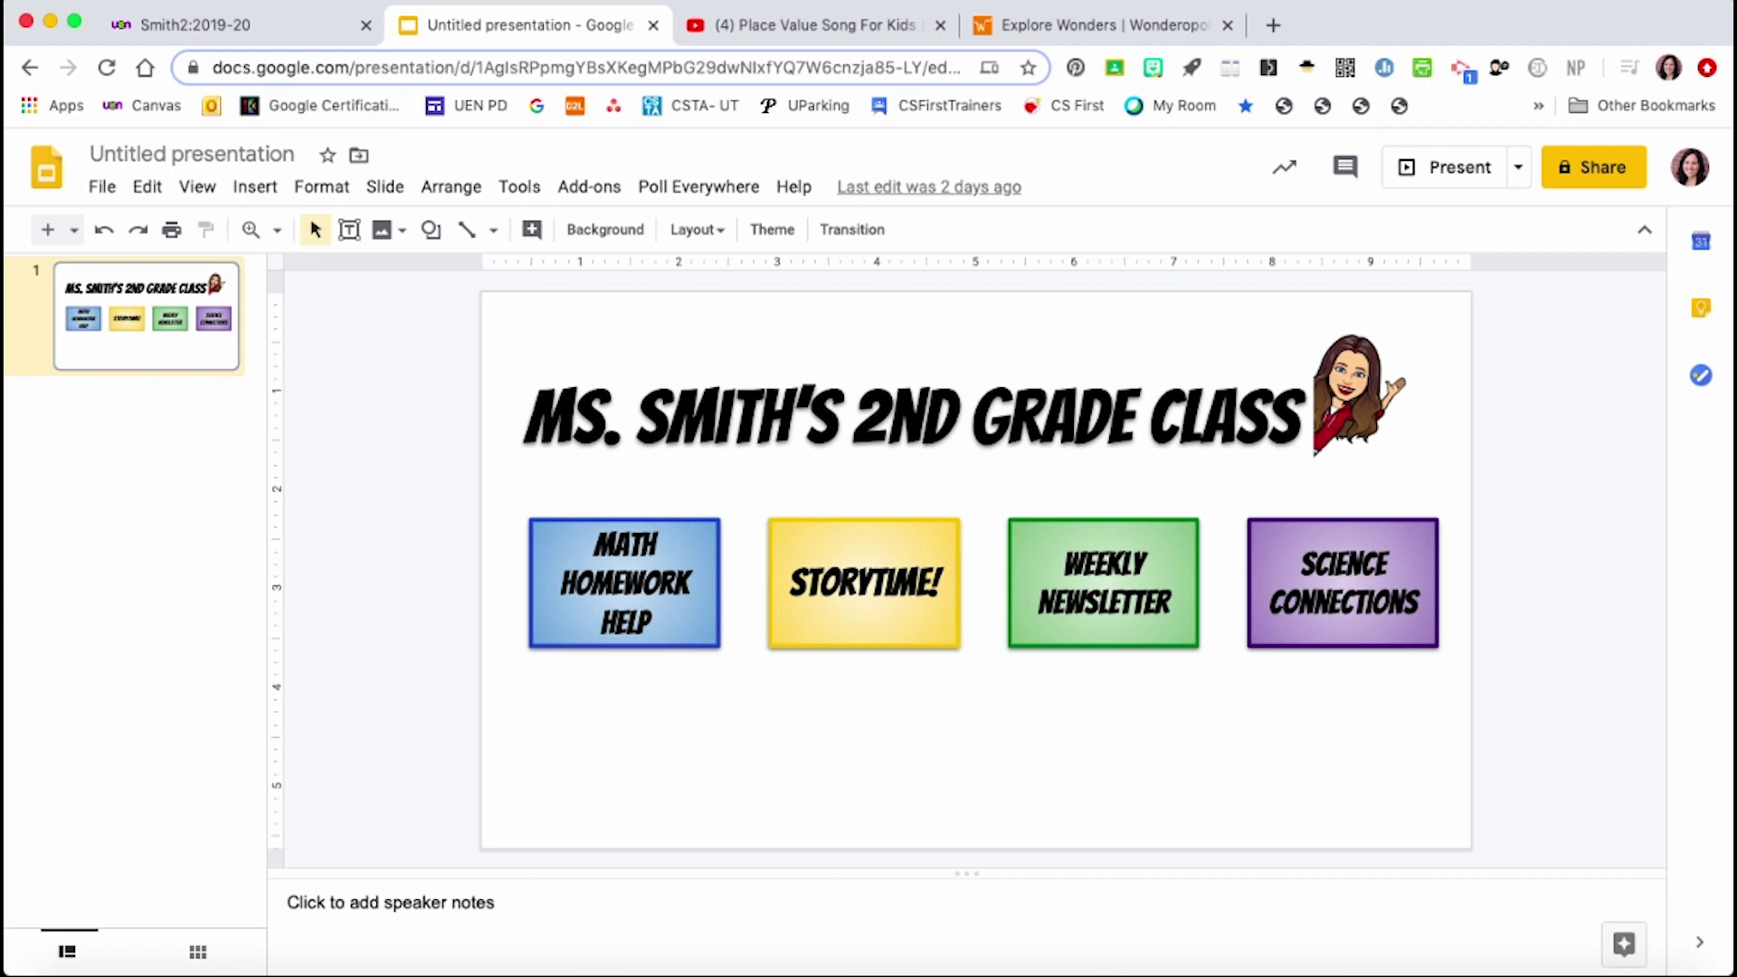
Examine the class title banner and the Math Homework Help and Storytime! buttons, including the shape, fill and border options available for them.
left_click(792, 416)
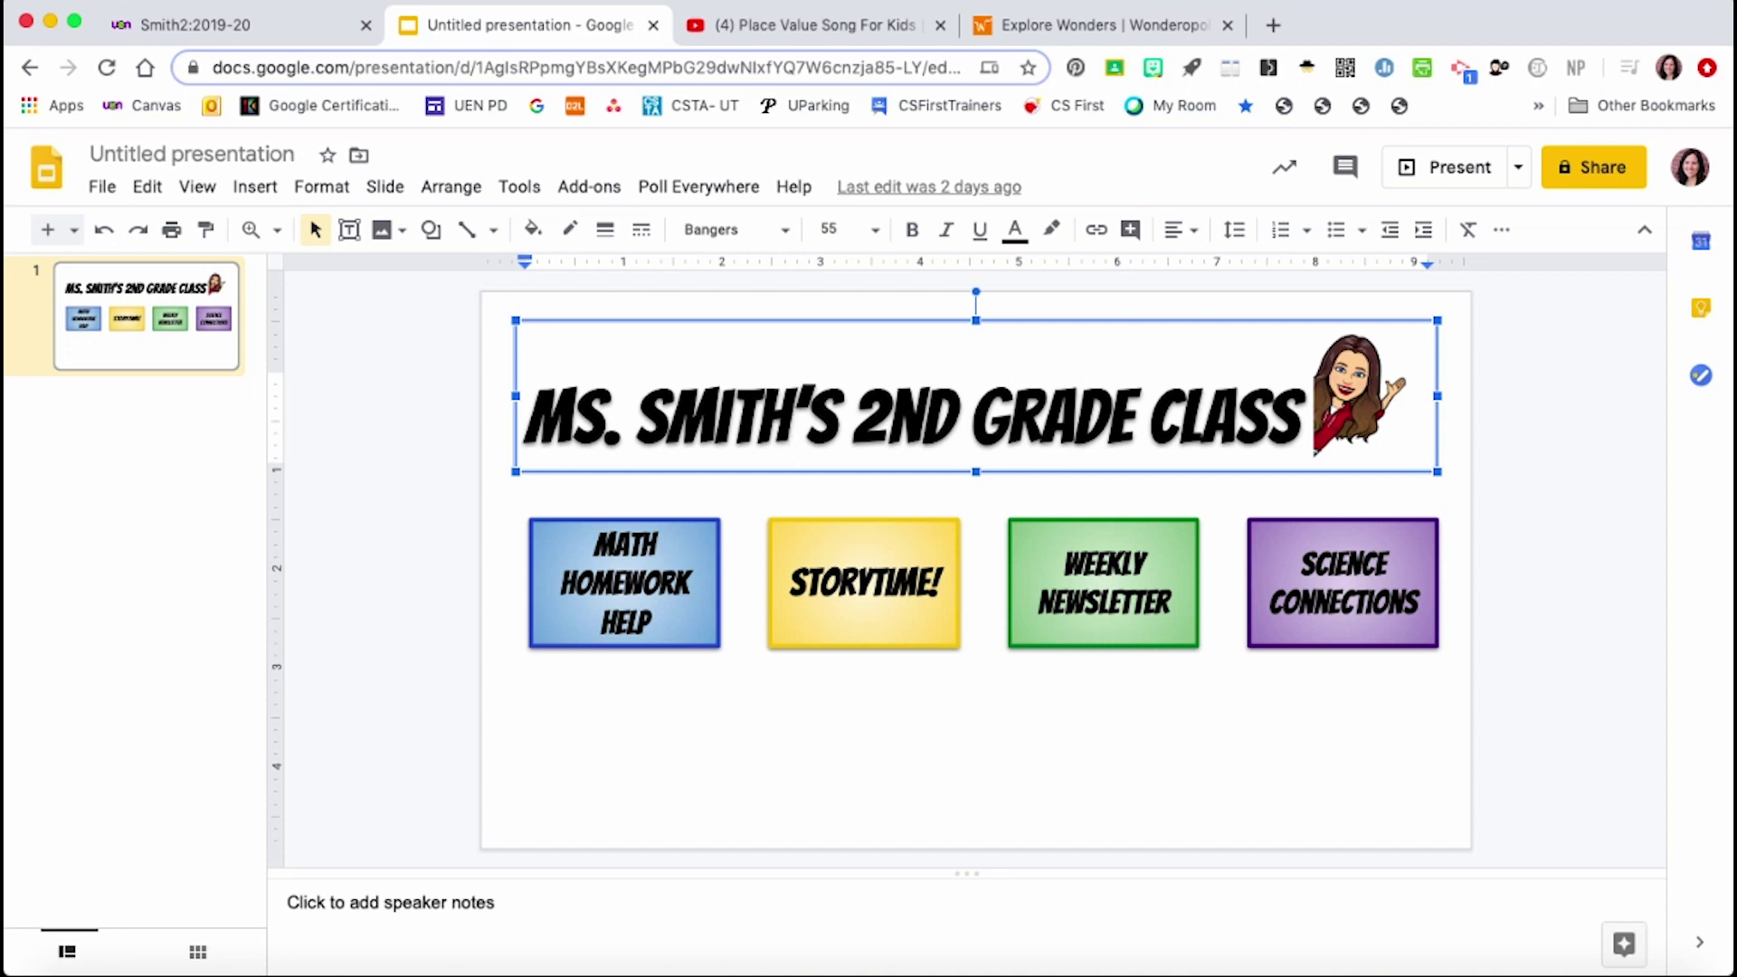
left_click(662, 584)
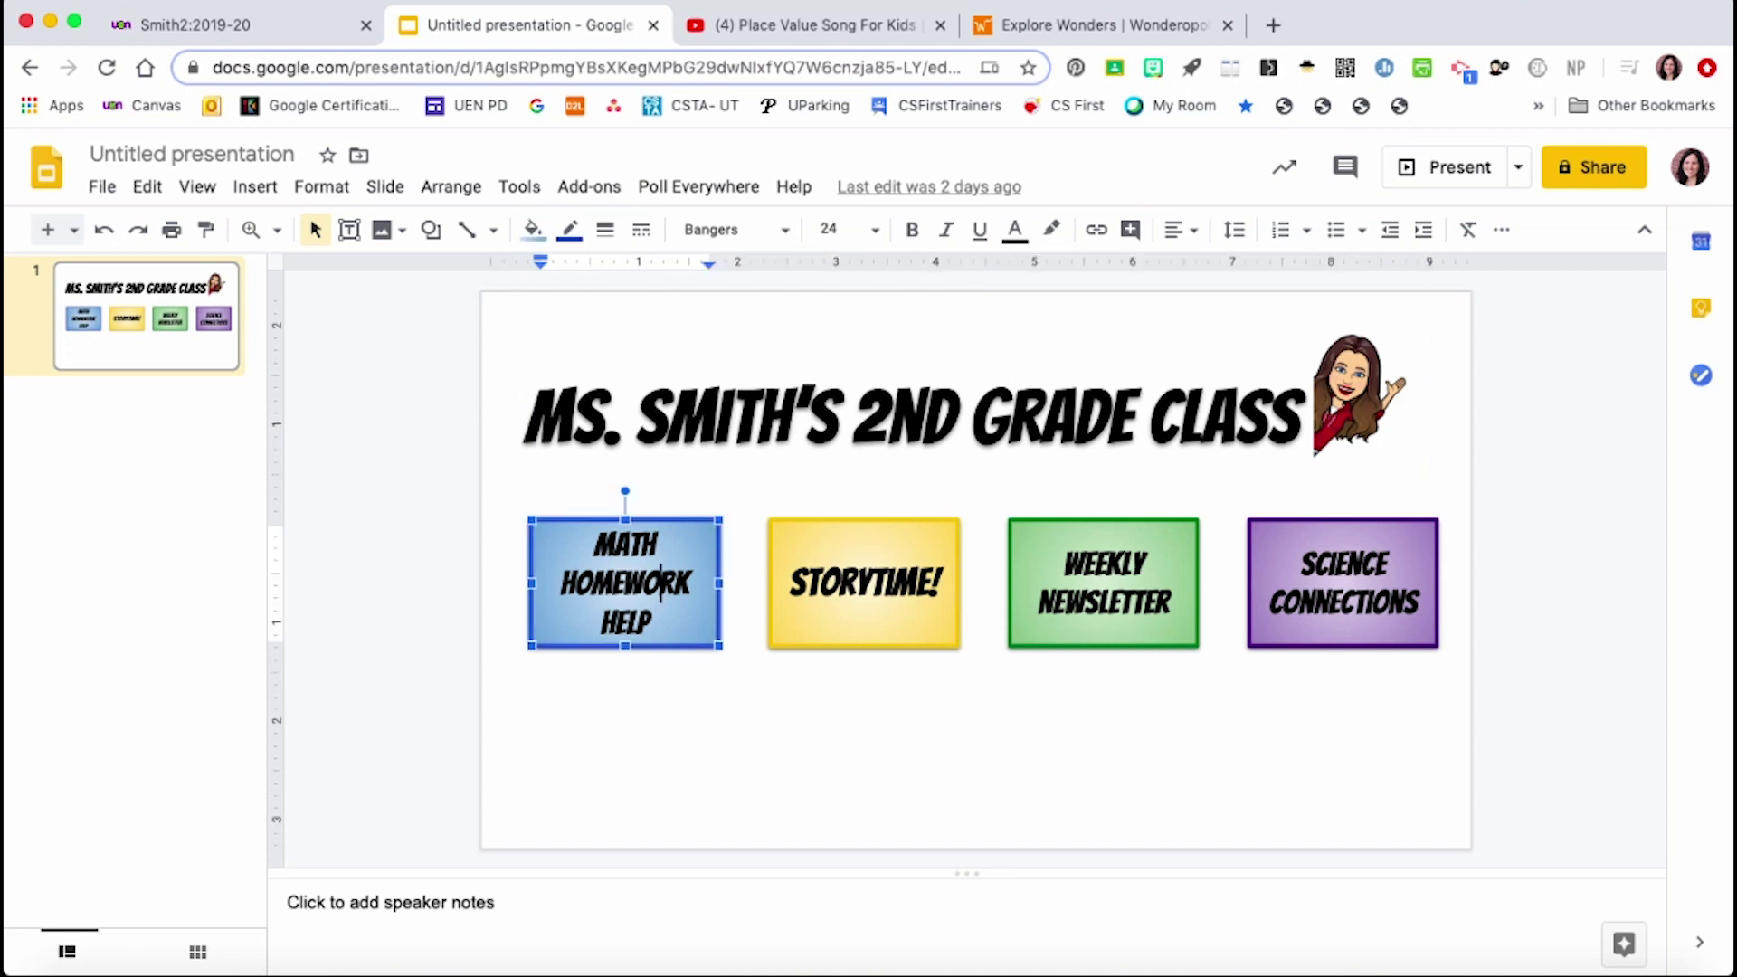
left_click(432, 230)
mouse_move(506, 272)
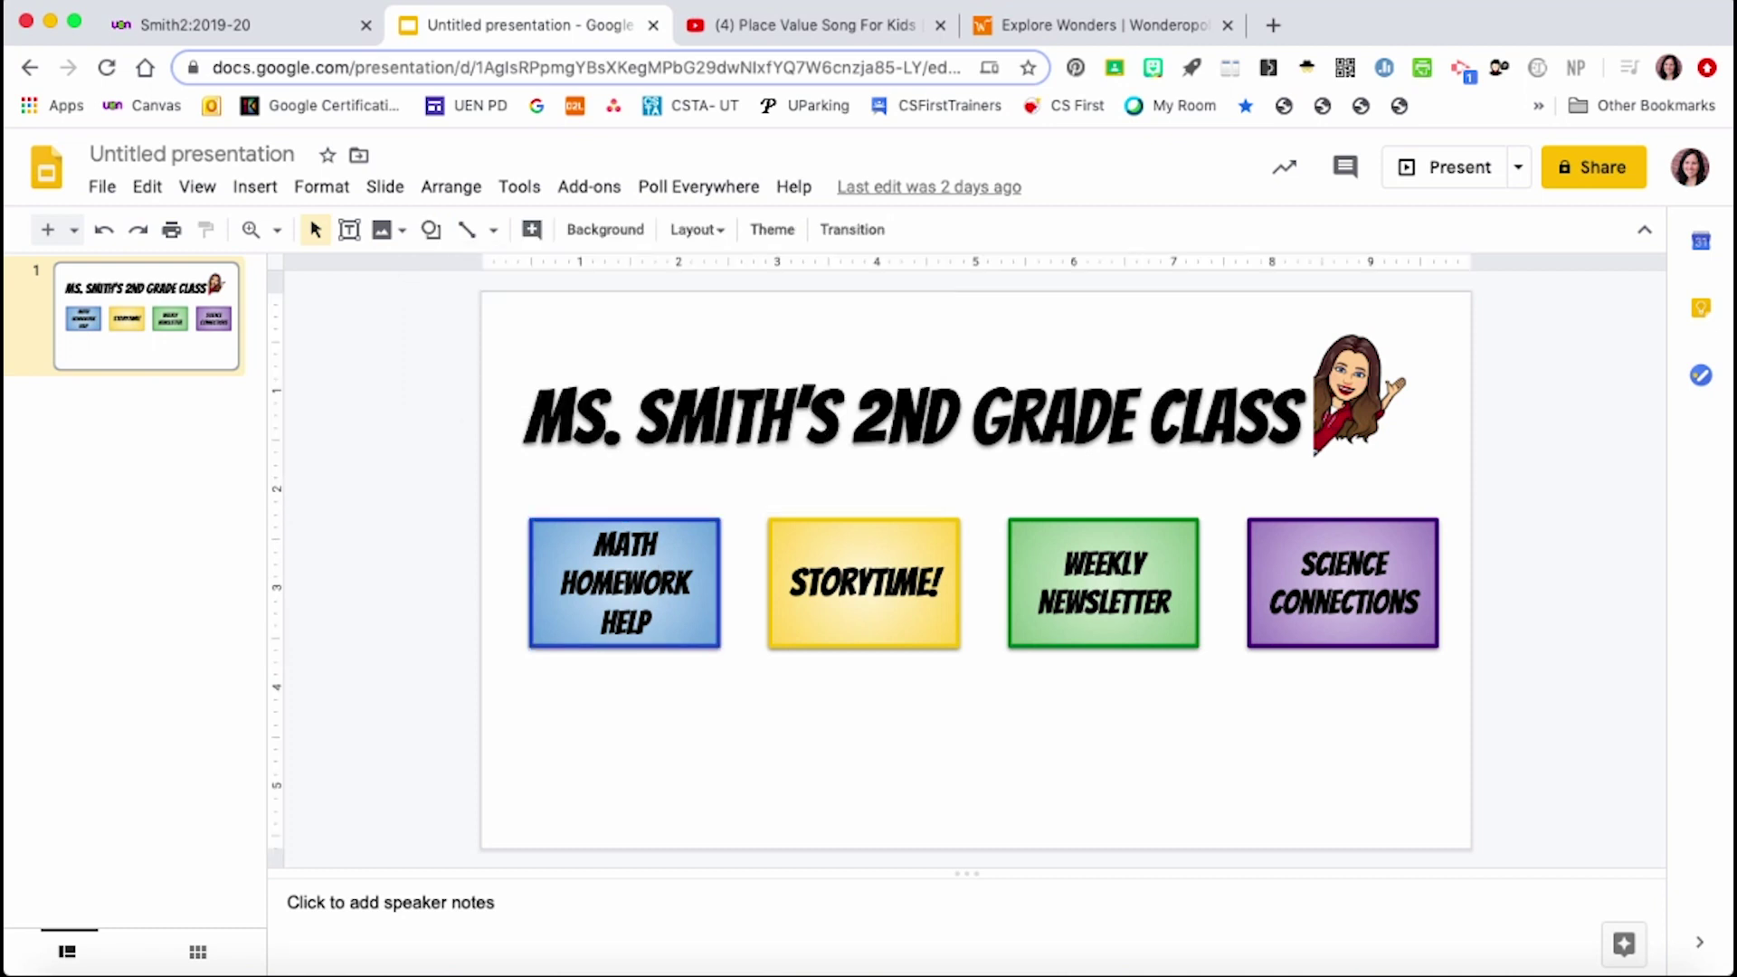
left_click(649, 632)
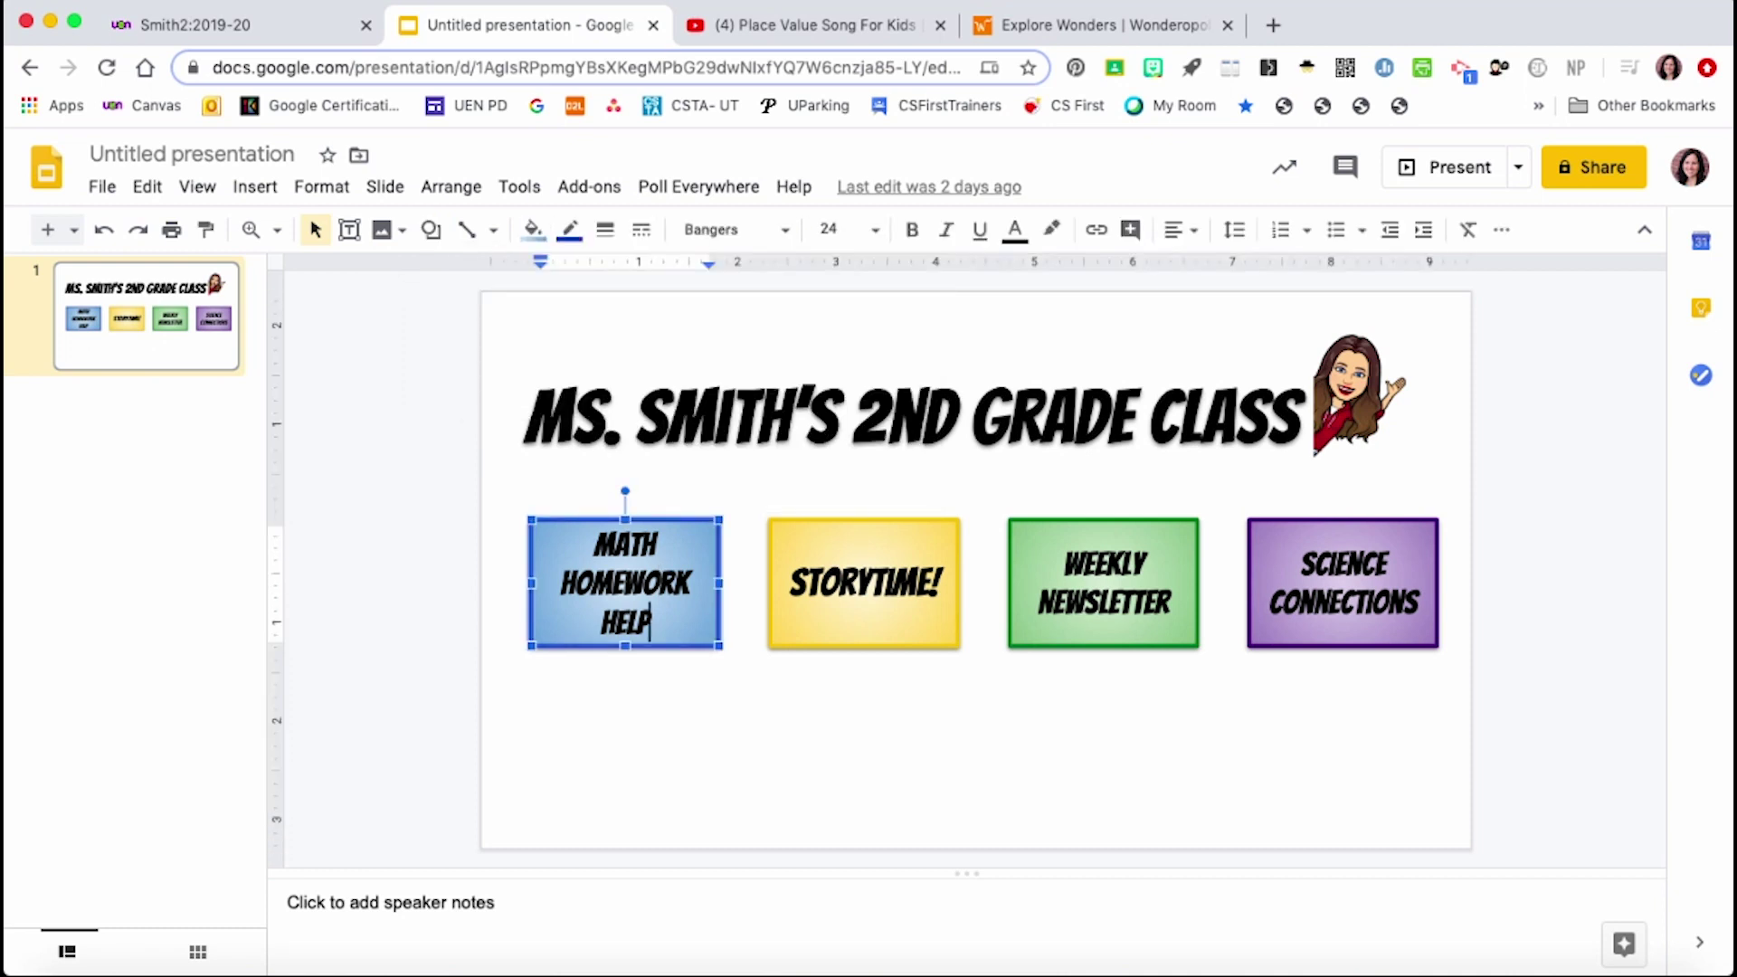
left_click(533, 229)
left_click(570, 229)
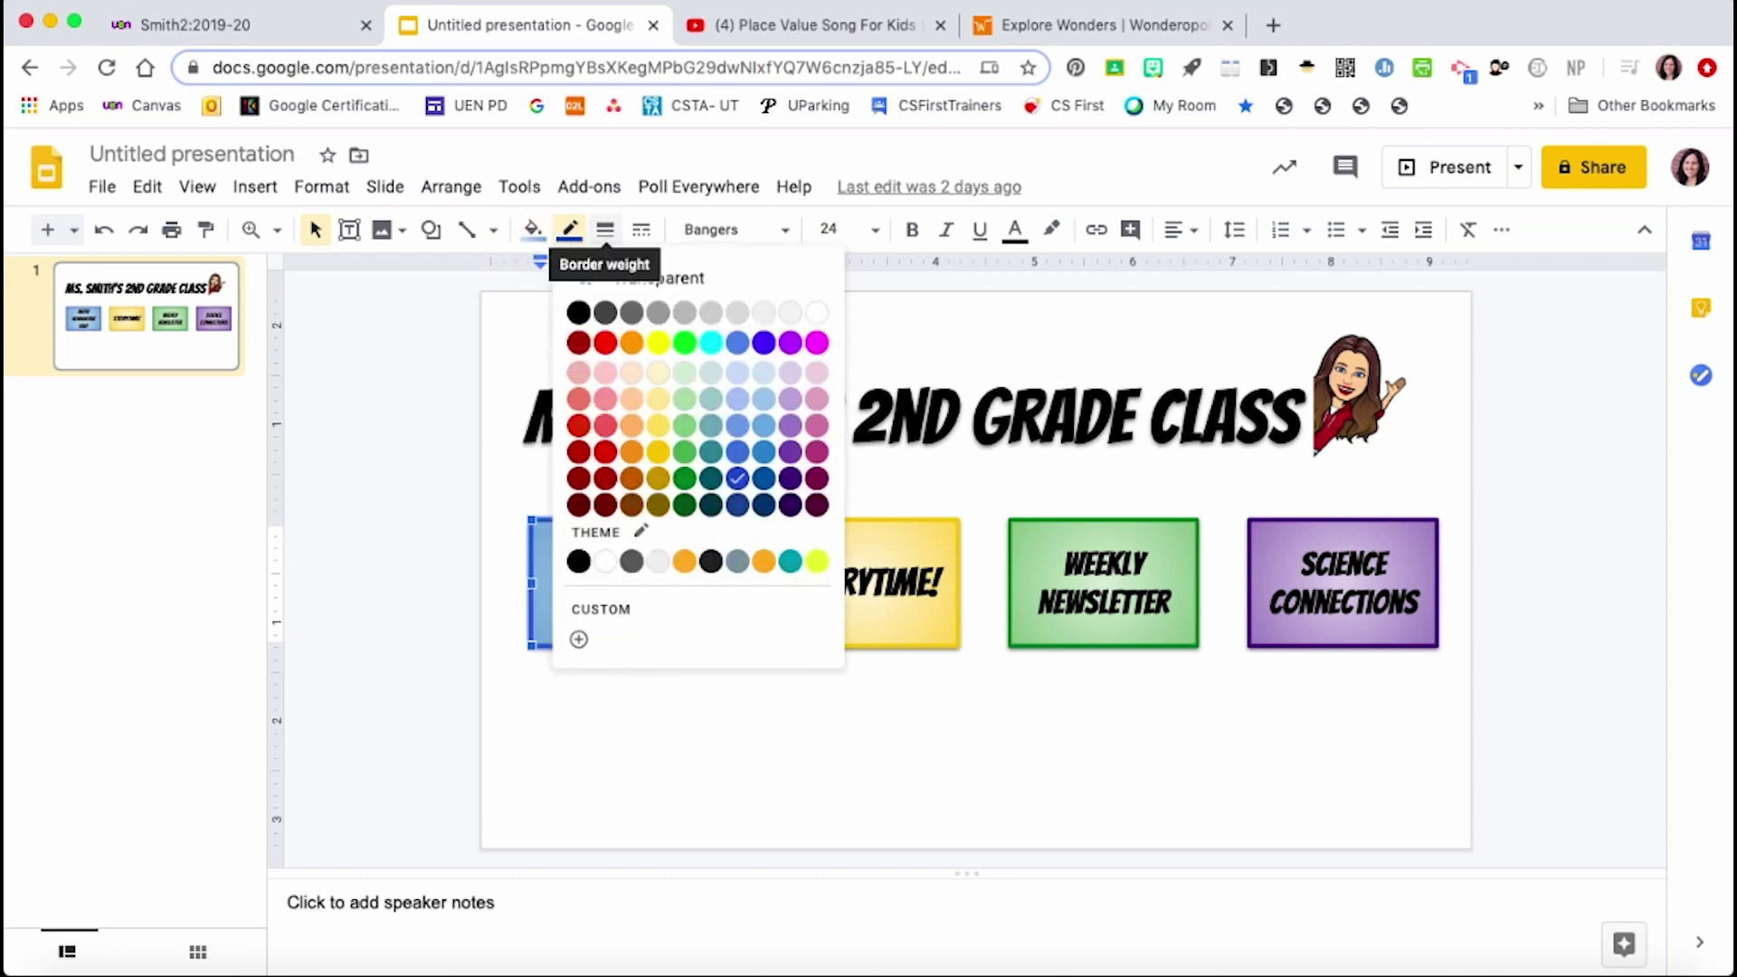
left_click(605, 229)
left_click(641, 229)
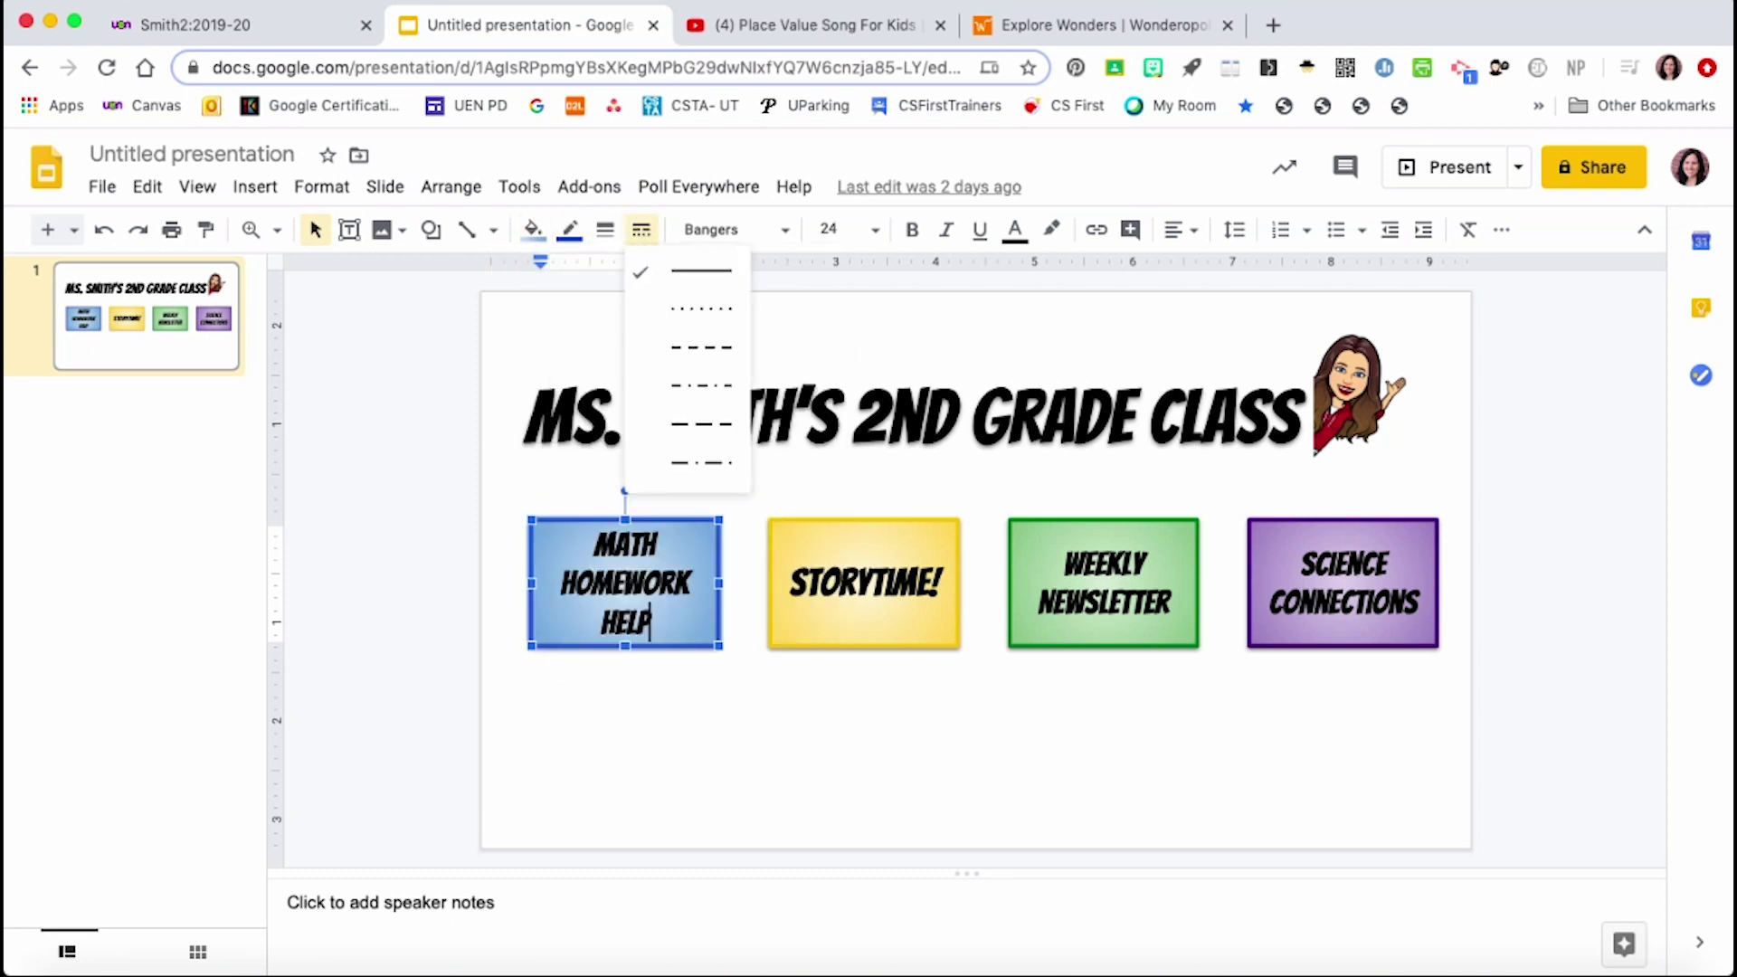
left_click(519, 353)
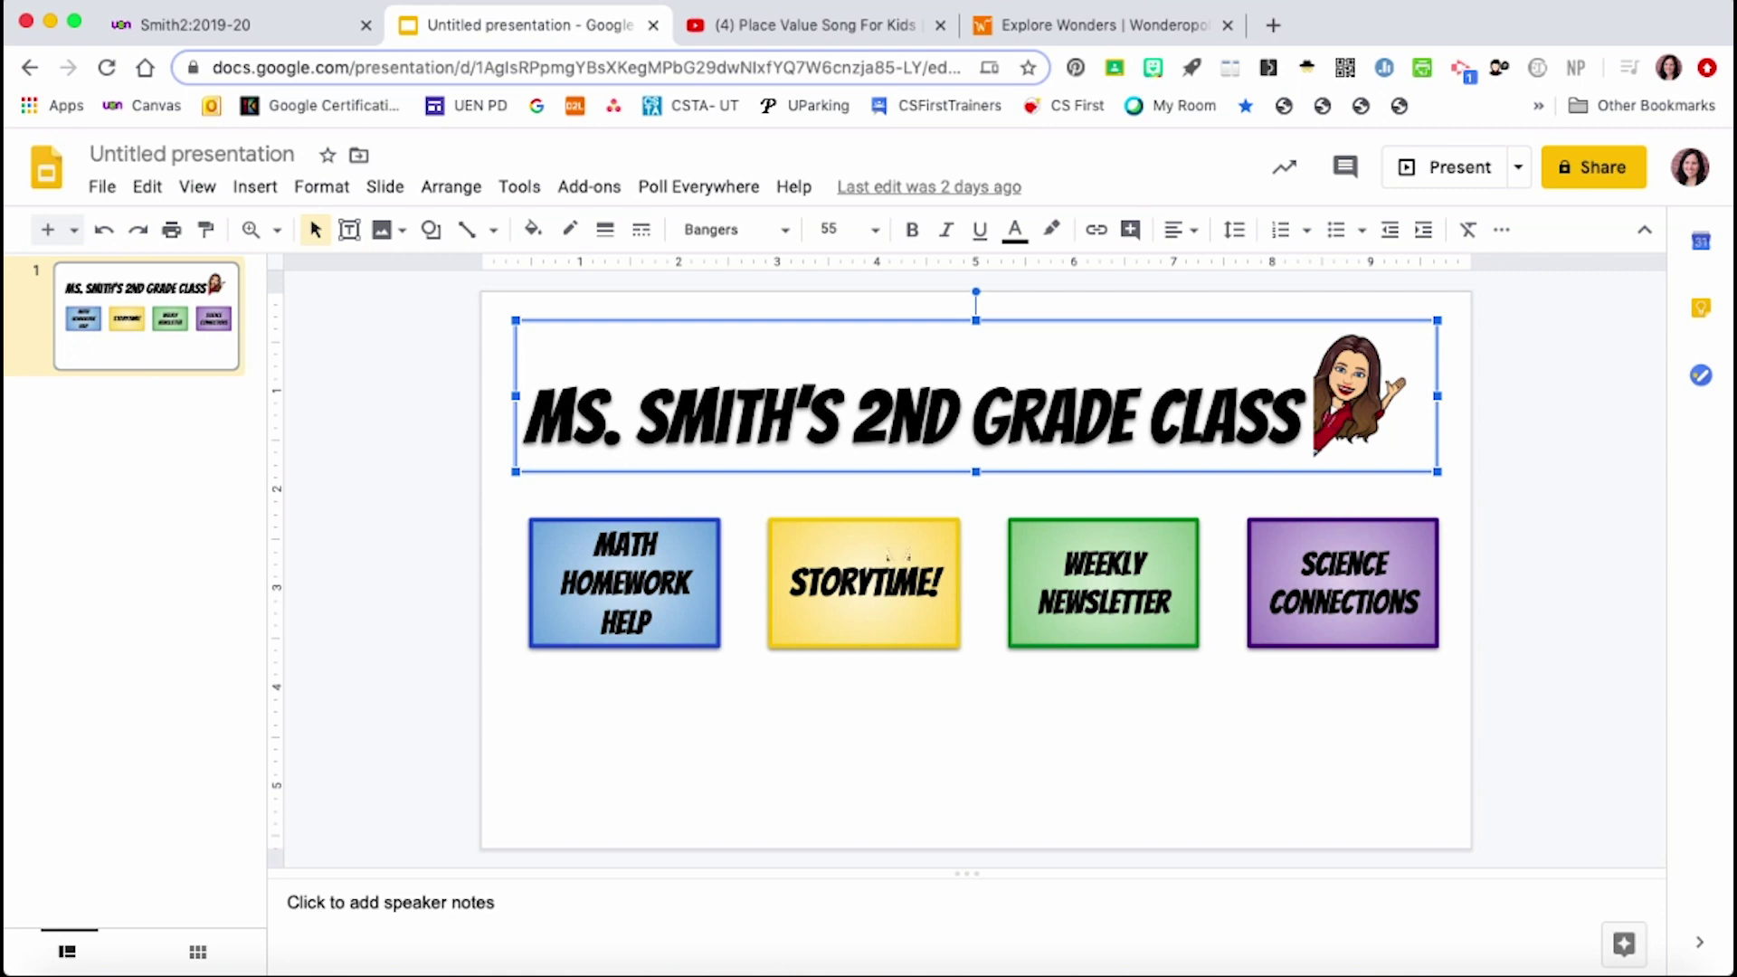
left_click(872, 583)
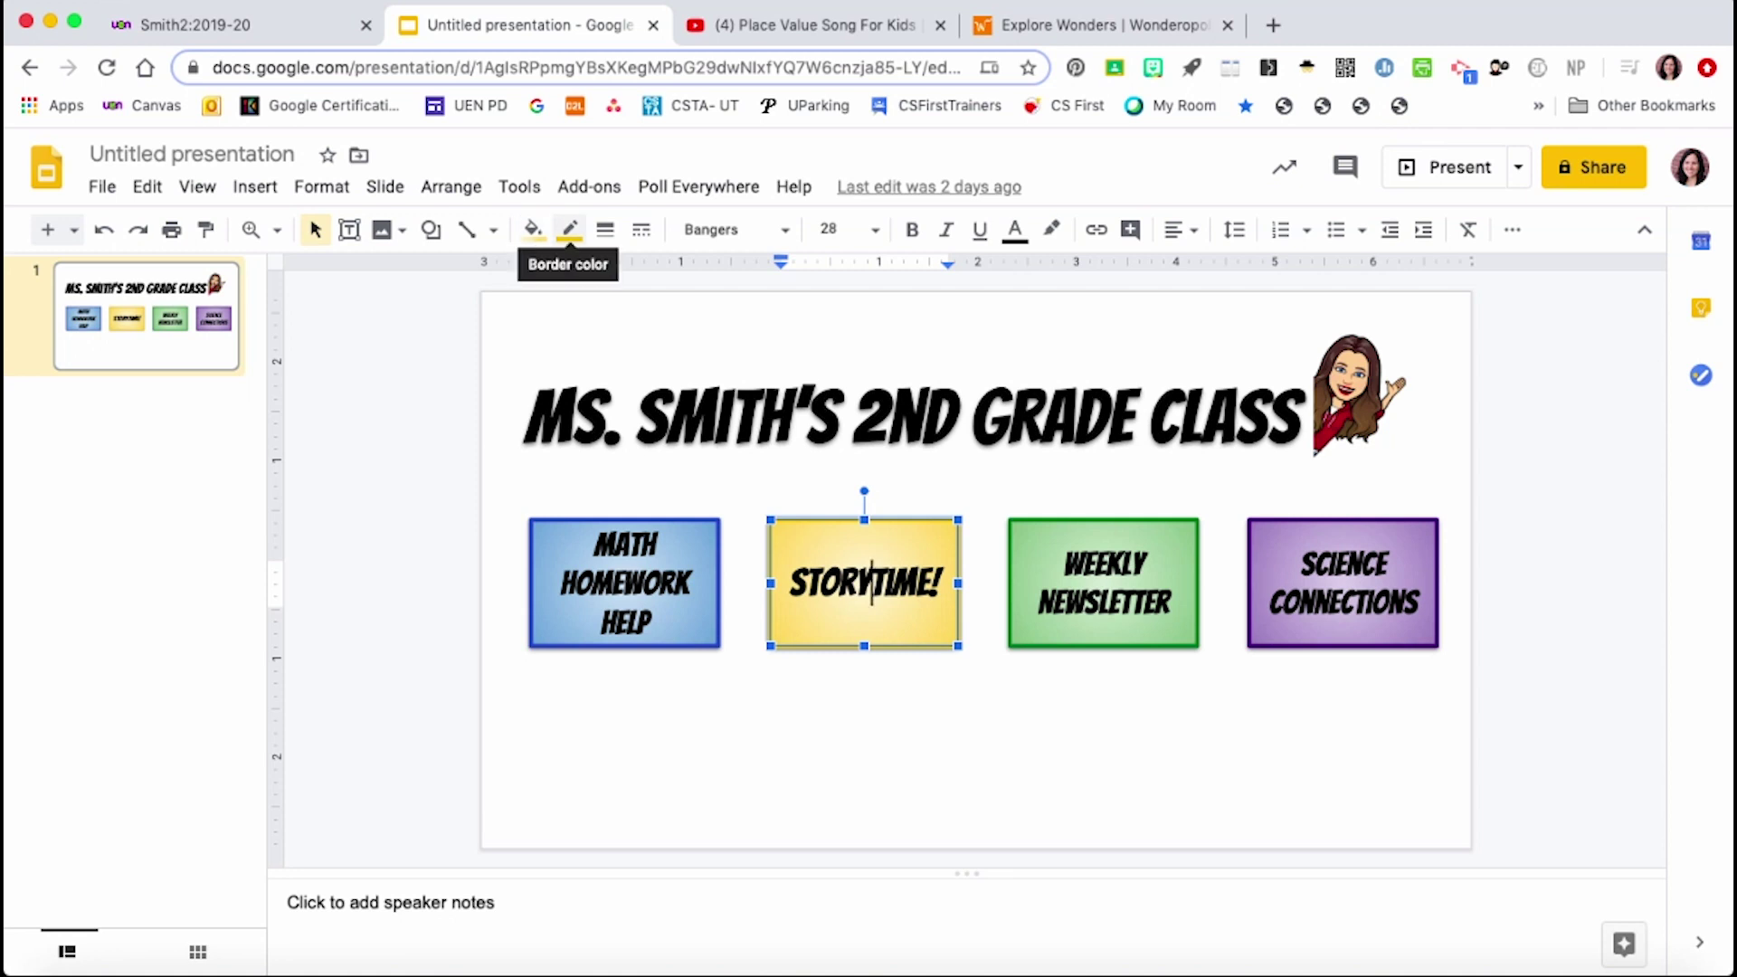
Deselect the Storytime! button and capture a screenshot of just the Math Homework Help button on the slide.
key("Escape")
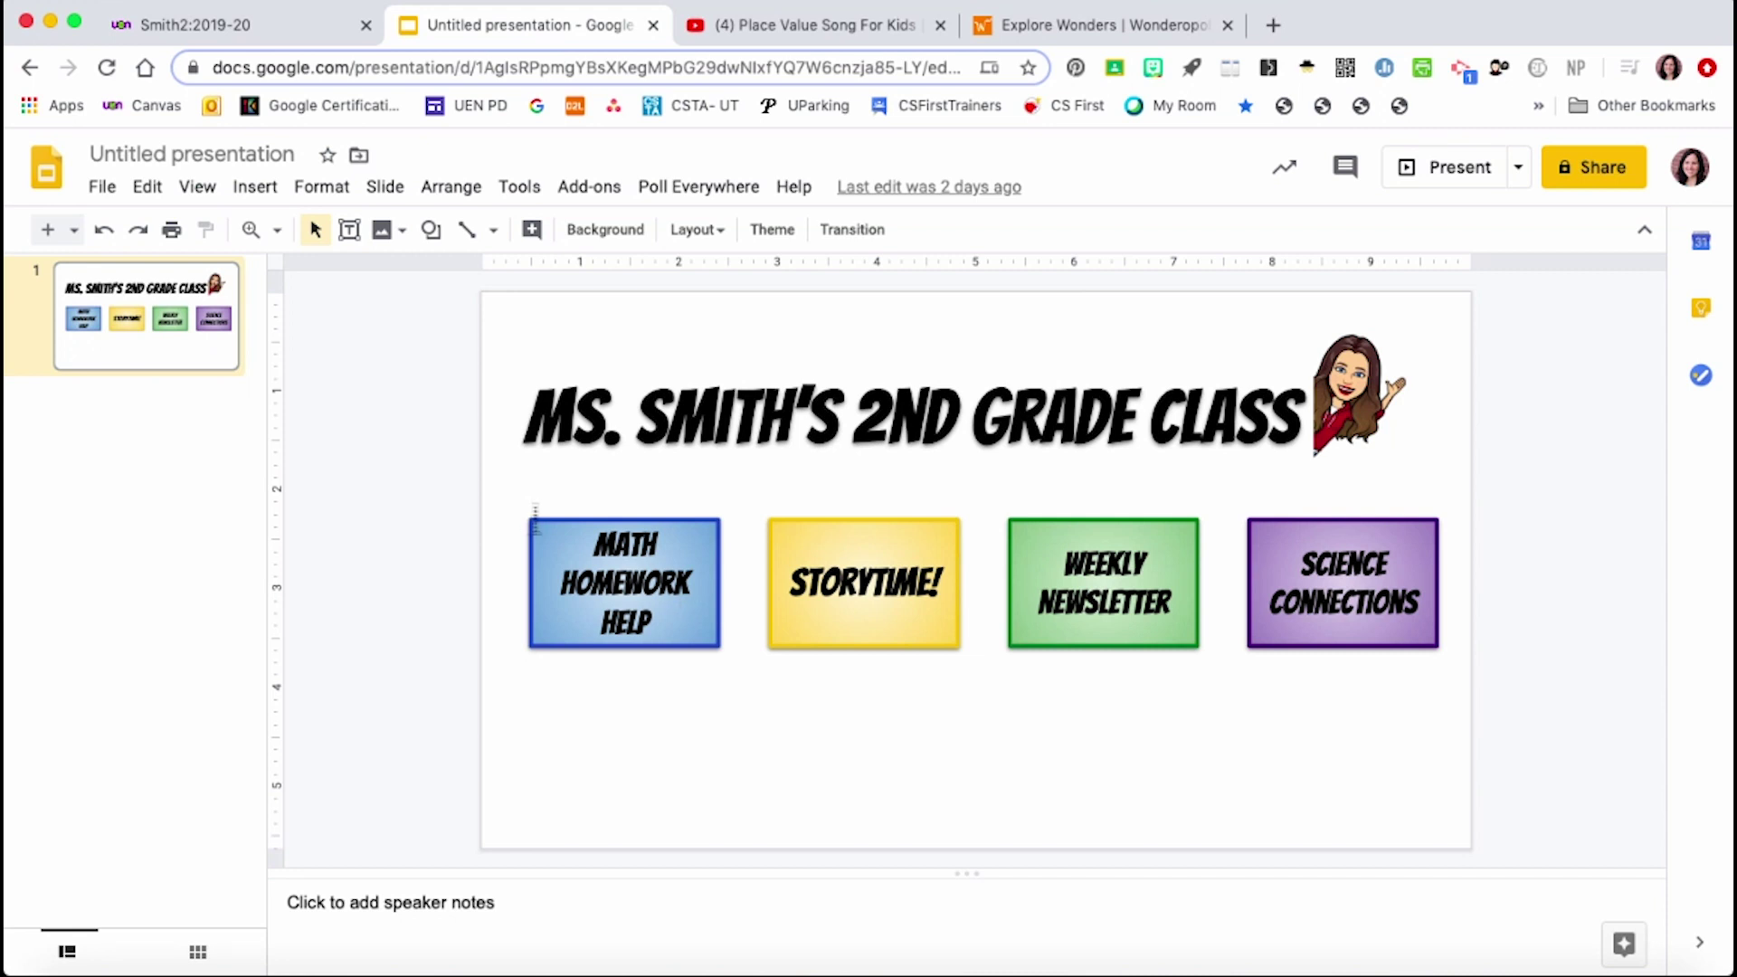
left_click_drag(538, 521, 747, 668)
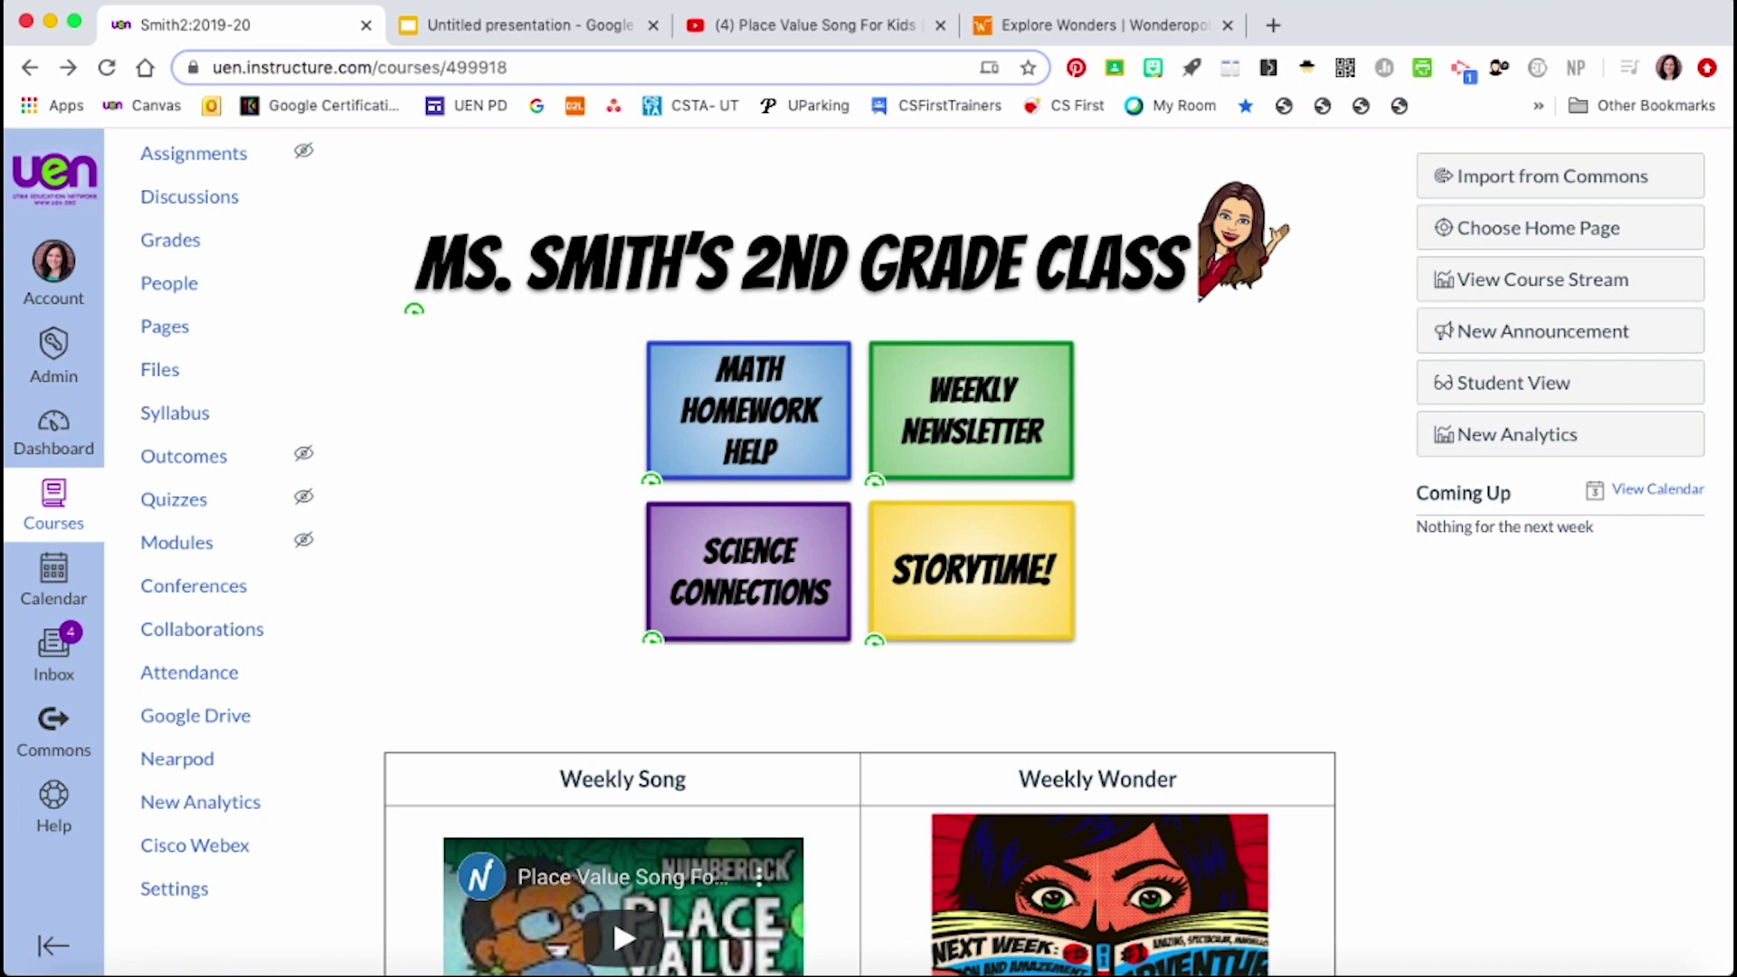
Switch to Canvas and review the course home page's banner, button grid, and Weekly Song and Weekly Wonder table.
scroll(1131, 602, "up", 1)
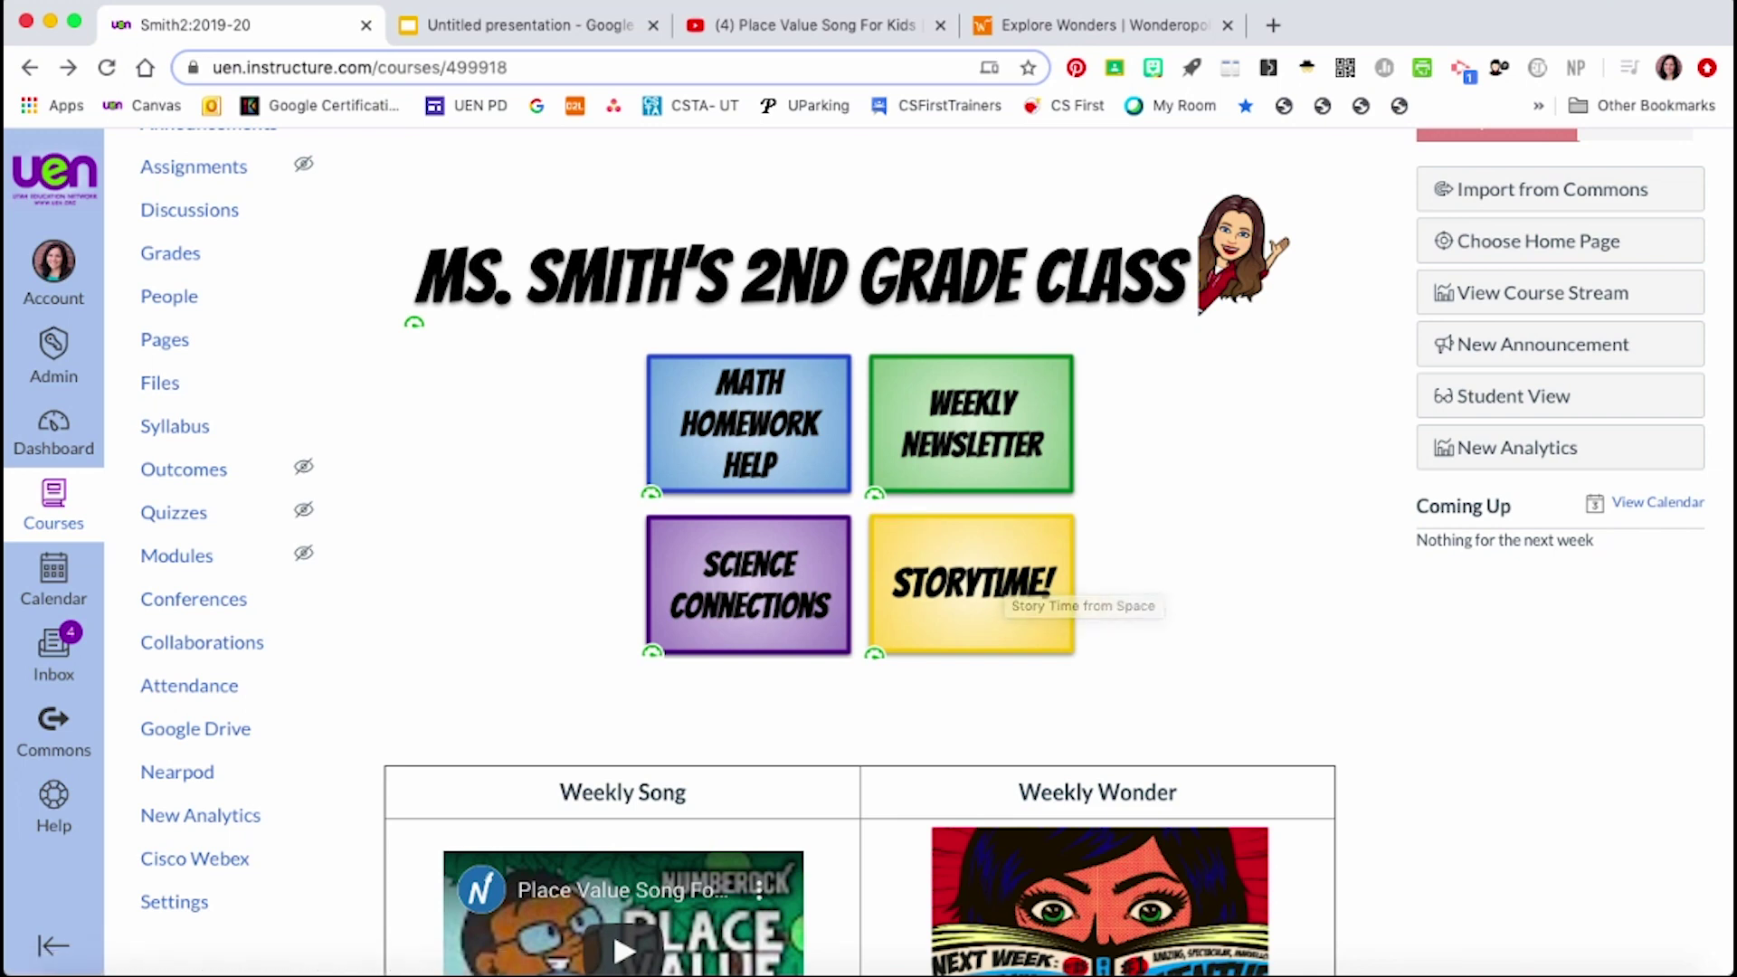
scroll(859, 552, "down", 1)
scroll(859, 588, "down", 3)
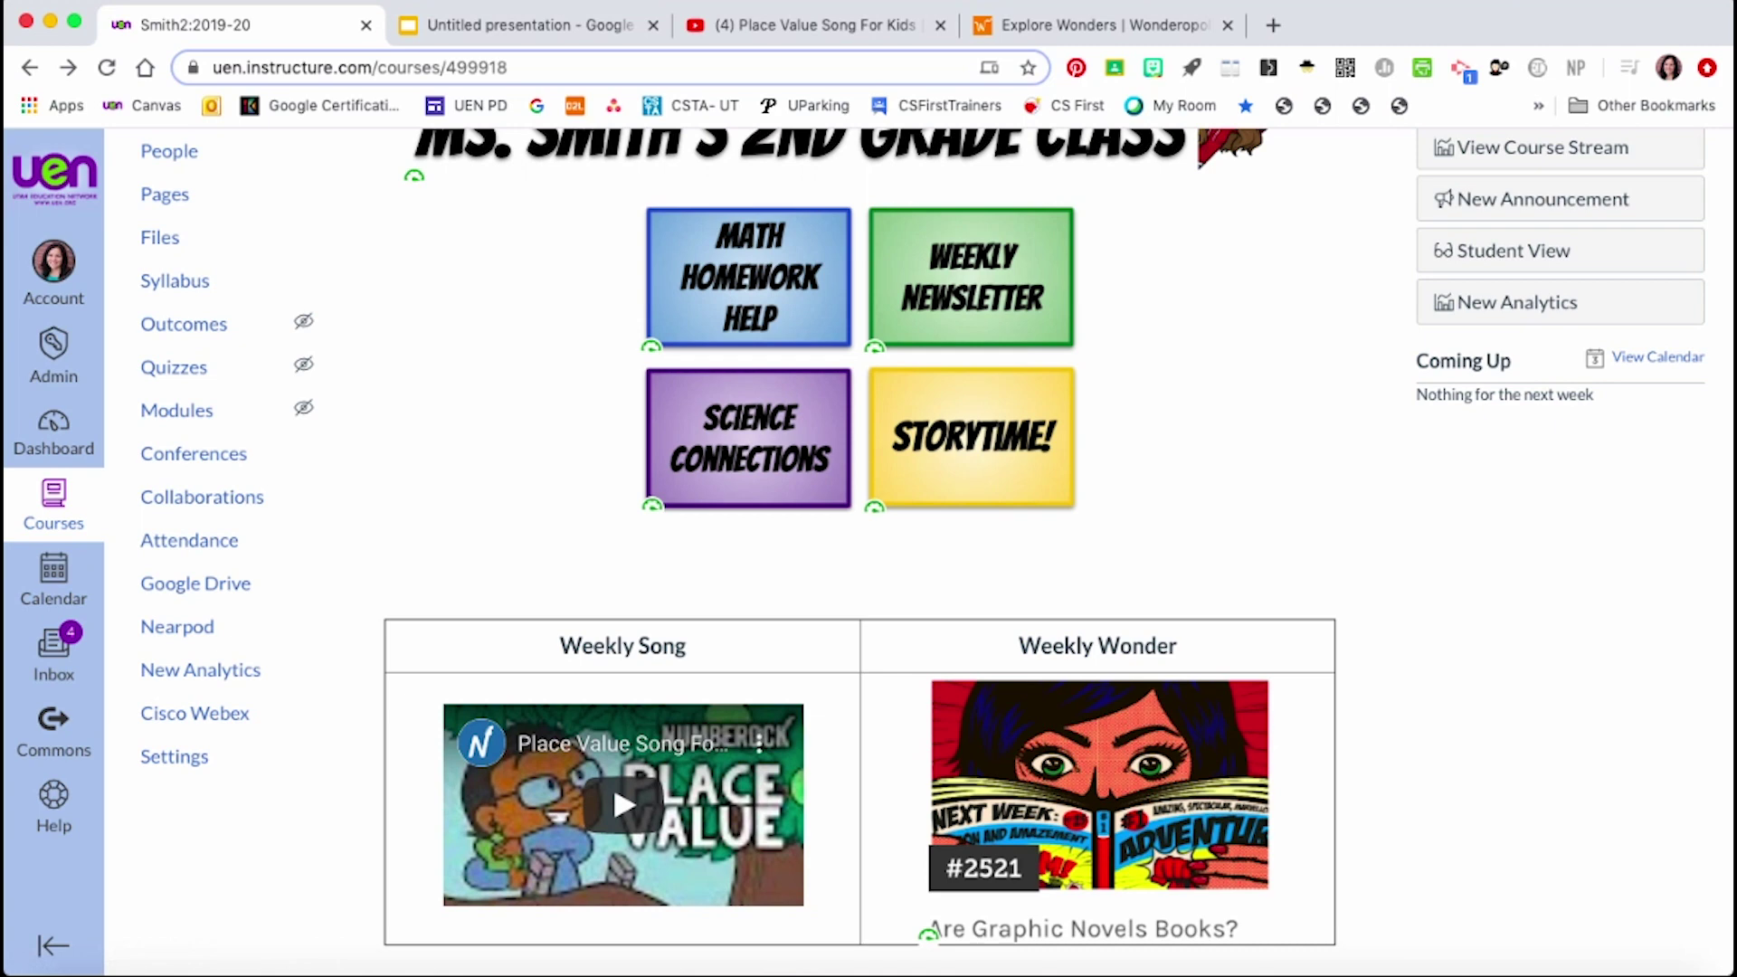
scroll(859, 543, "up", 4)
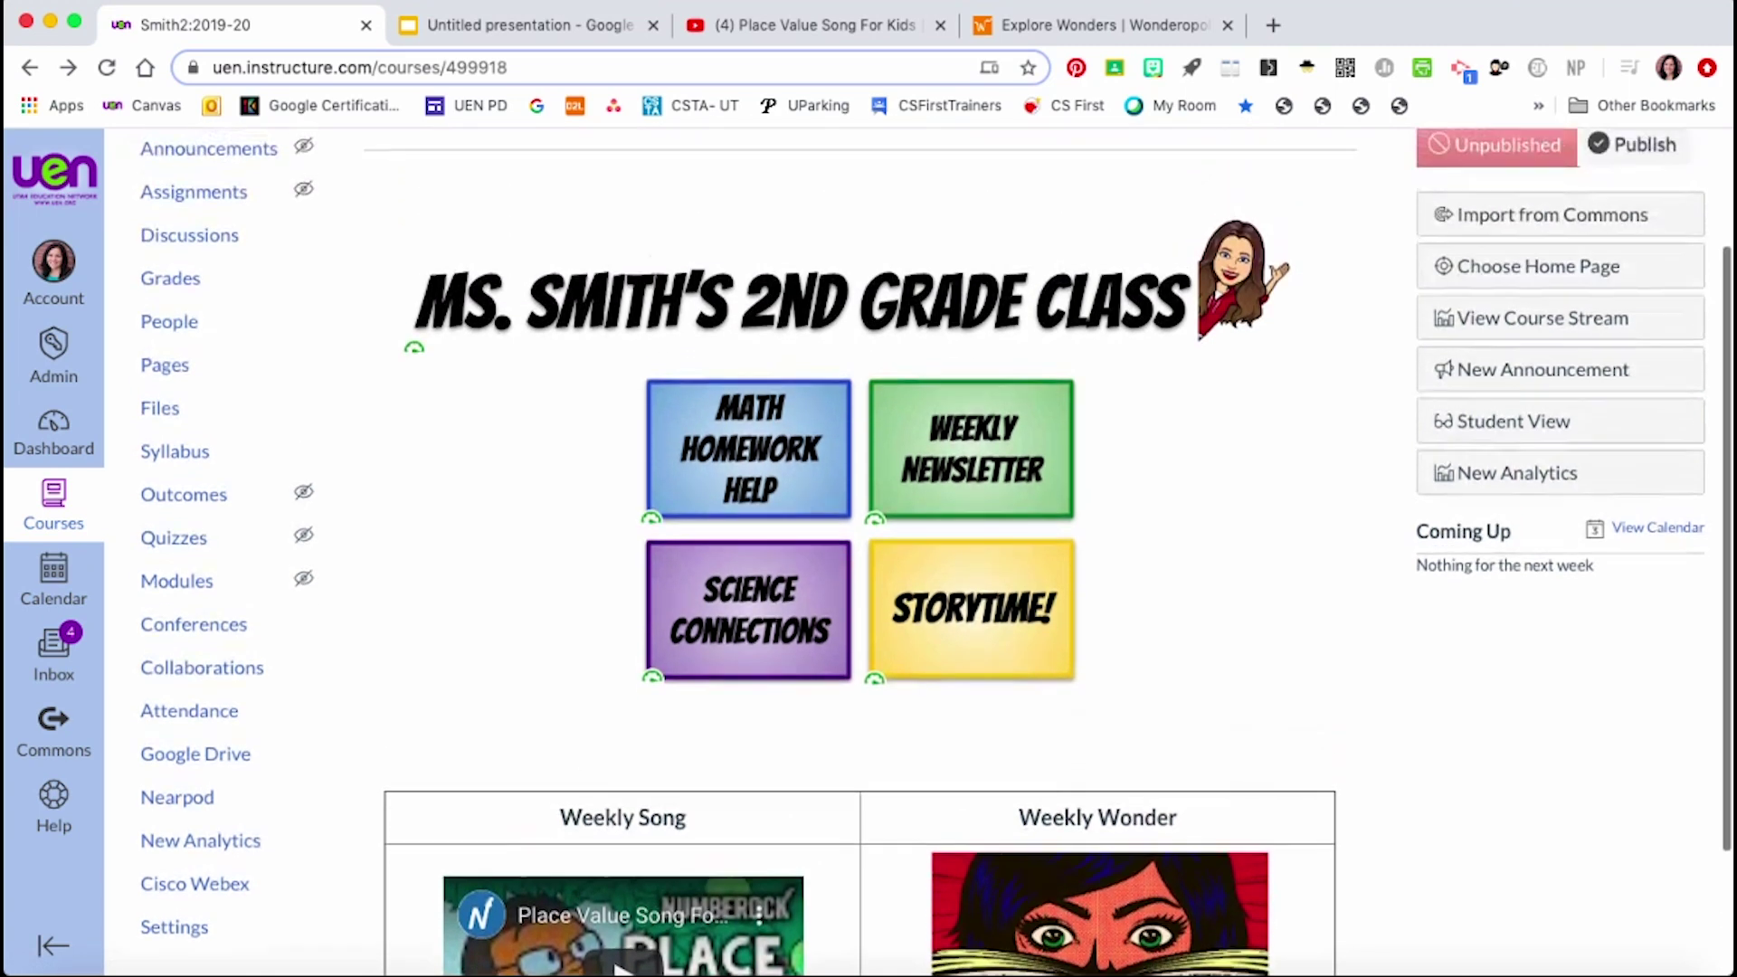
scroll(918, 552, "down", 1)
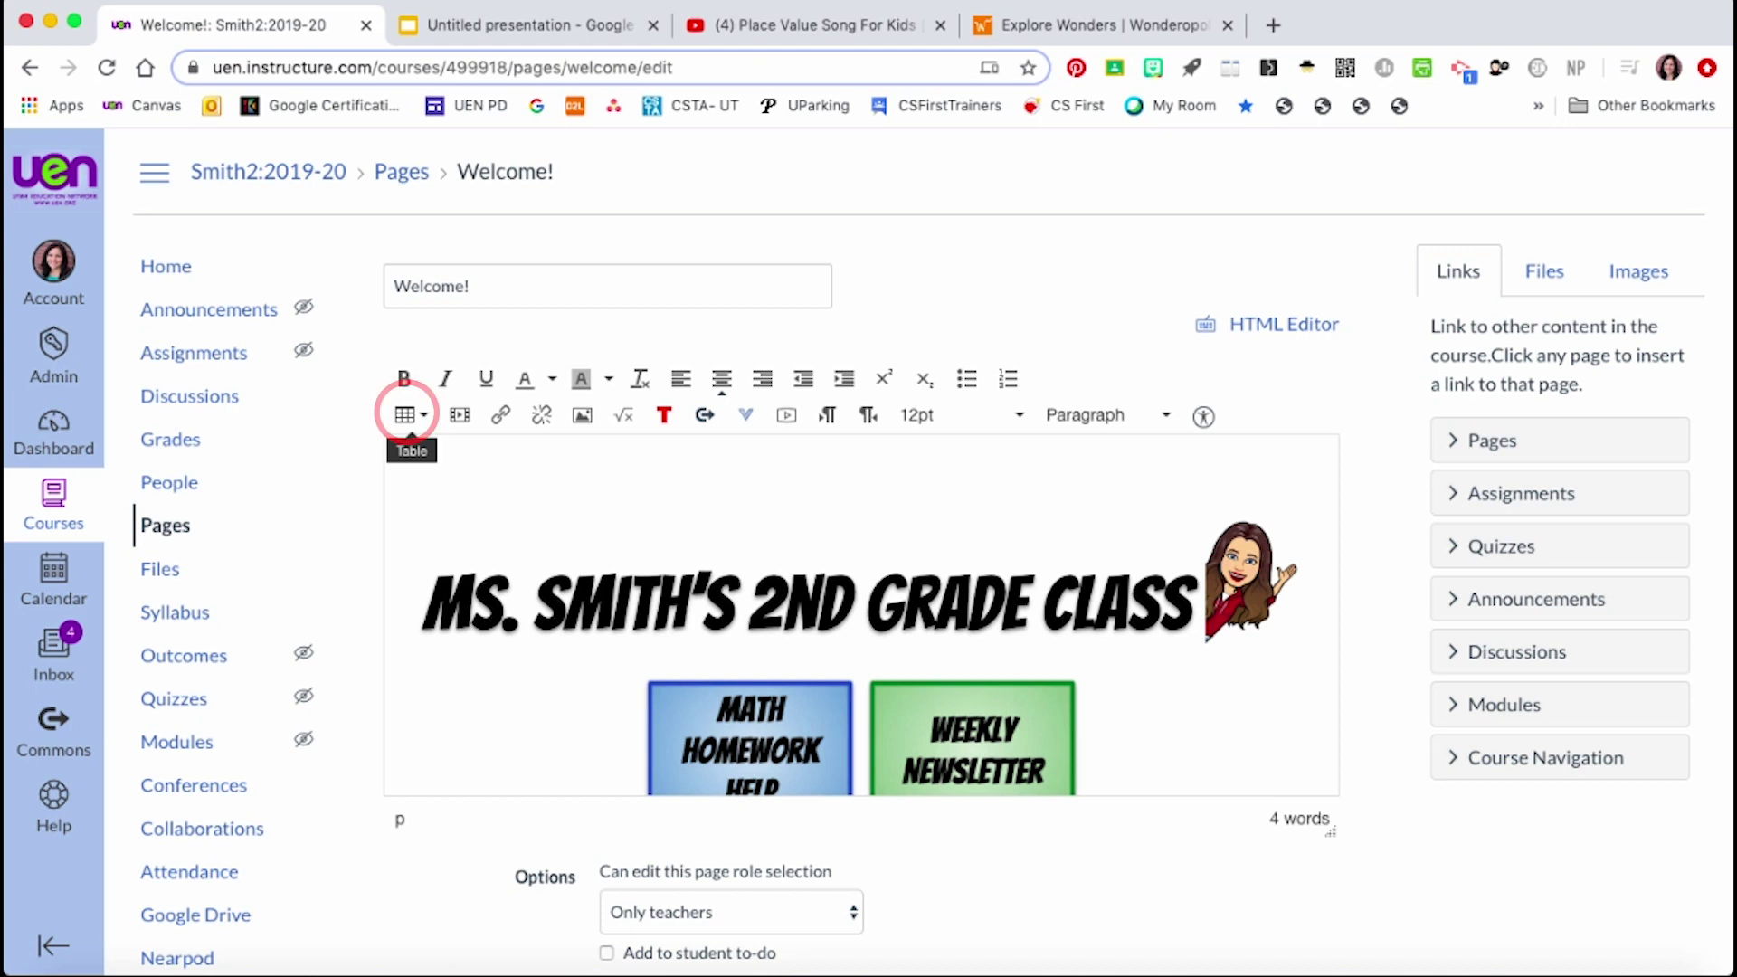
Insert a table of three columns and two rows above the banner on the Welcome! page.
left_click(407, 415)
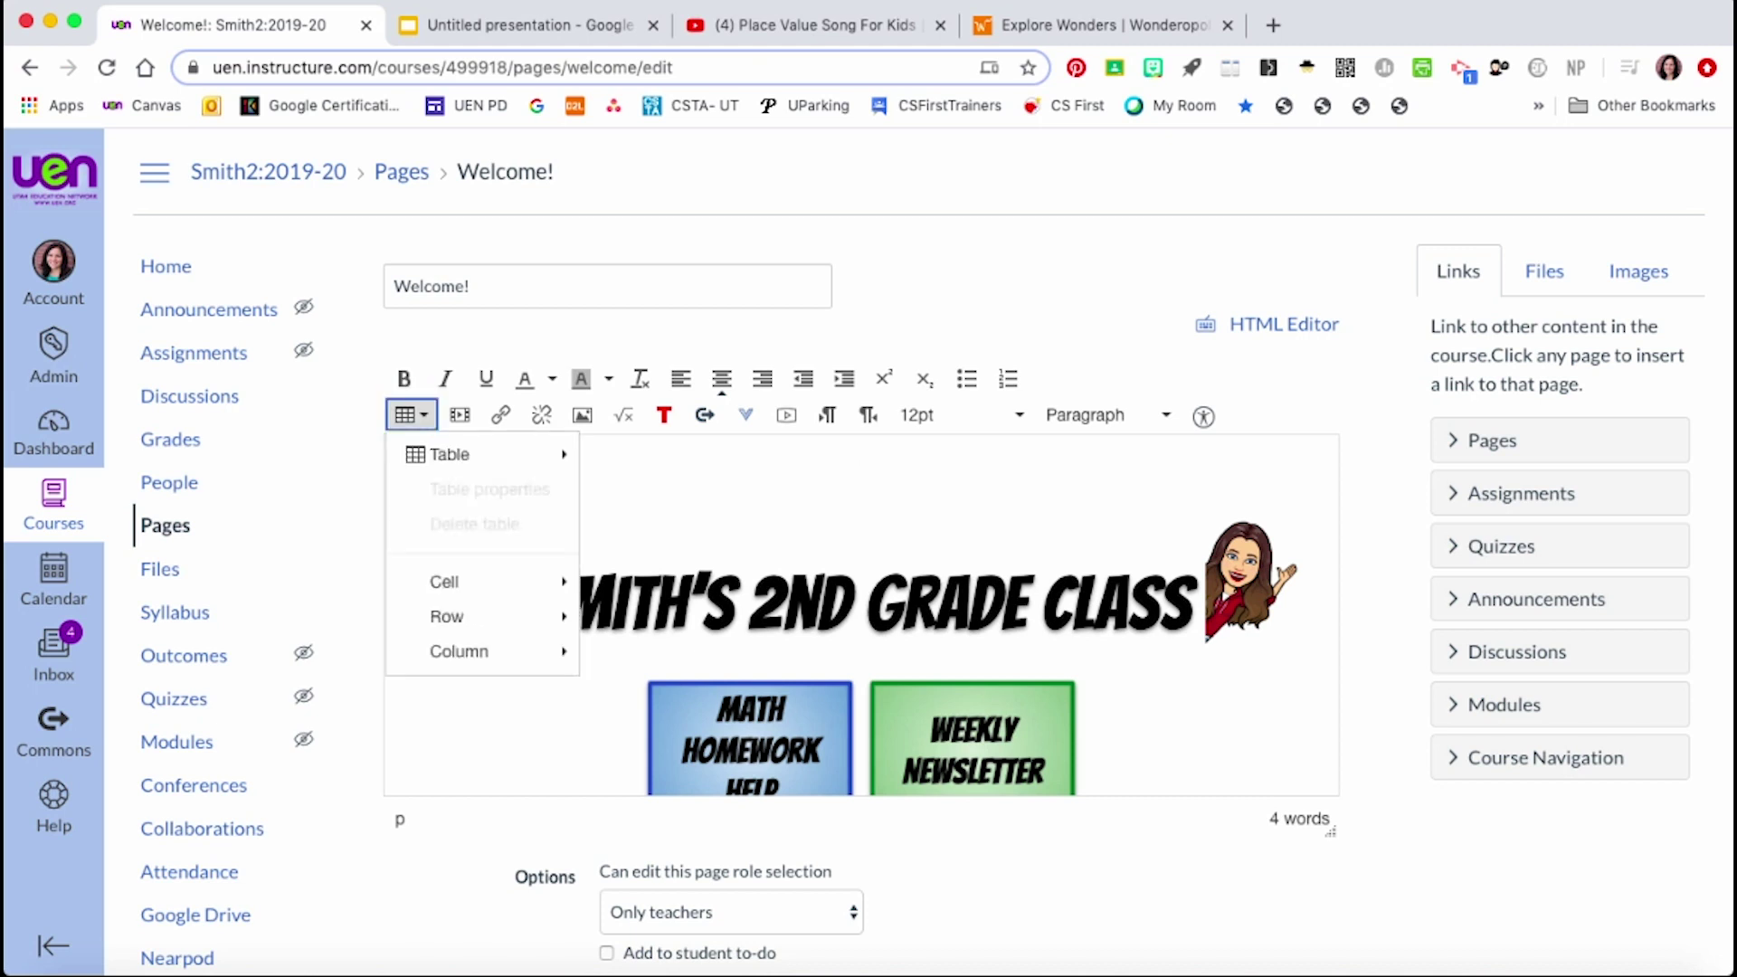
mouse_move(450, 454)
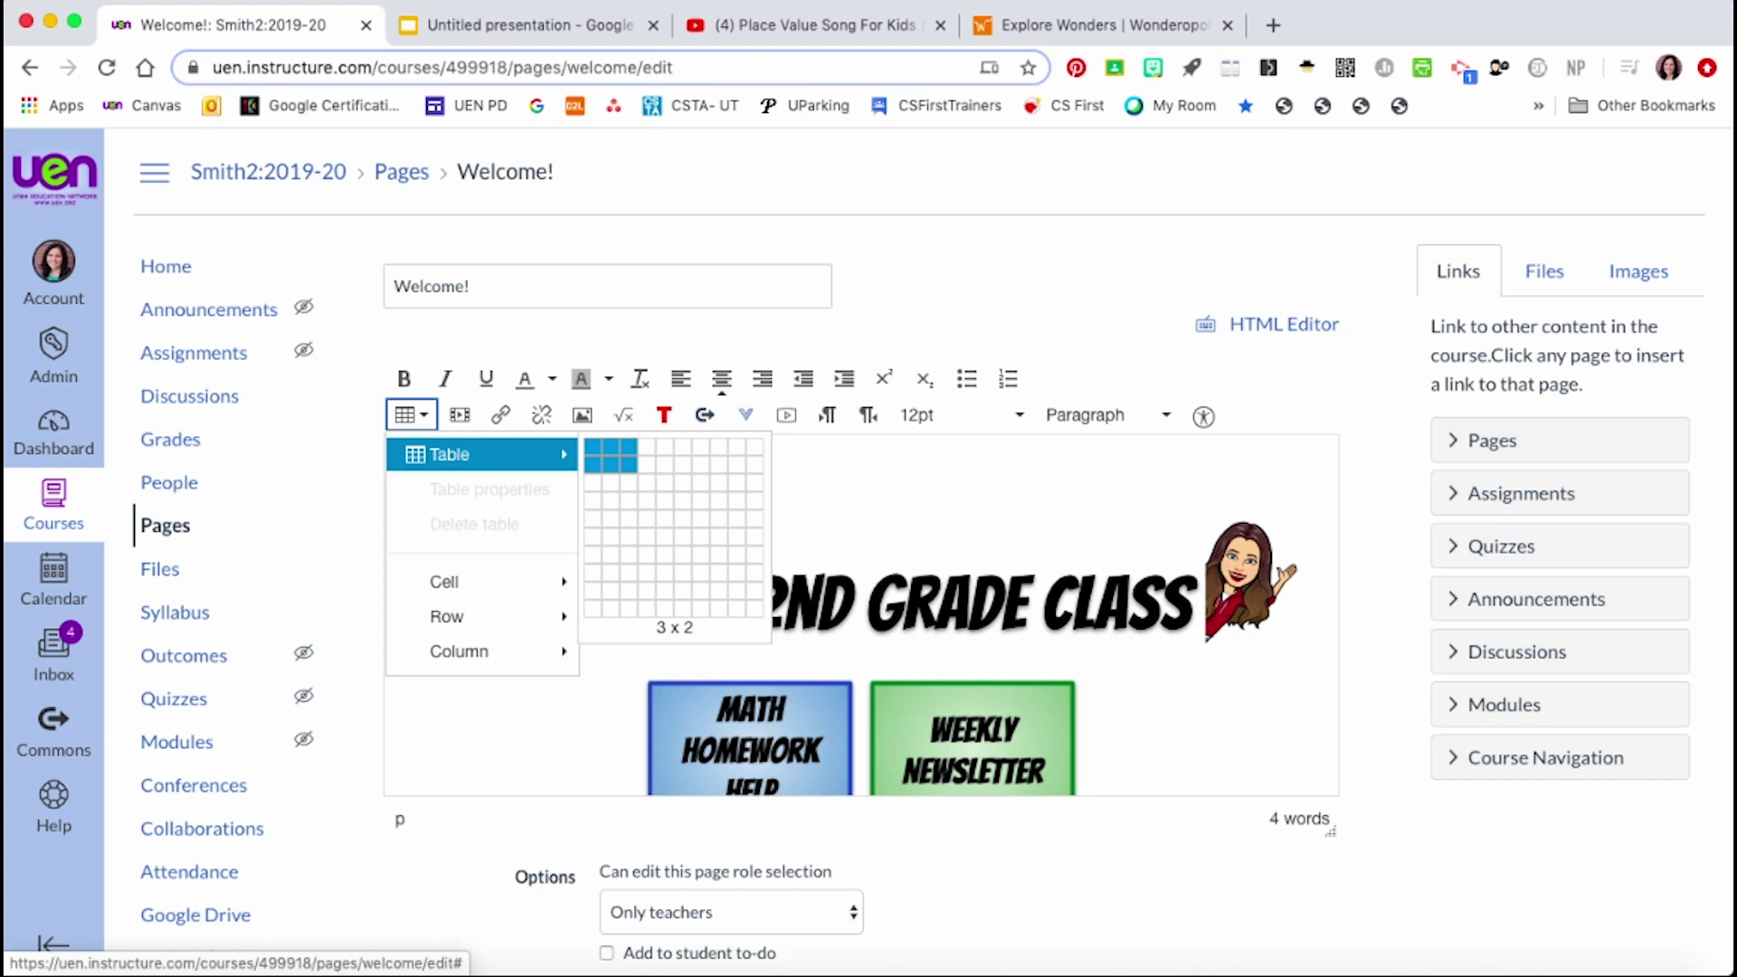
left_click(629, 465)
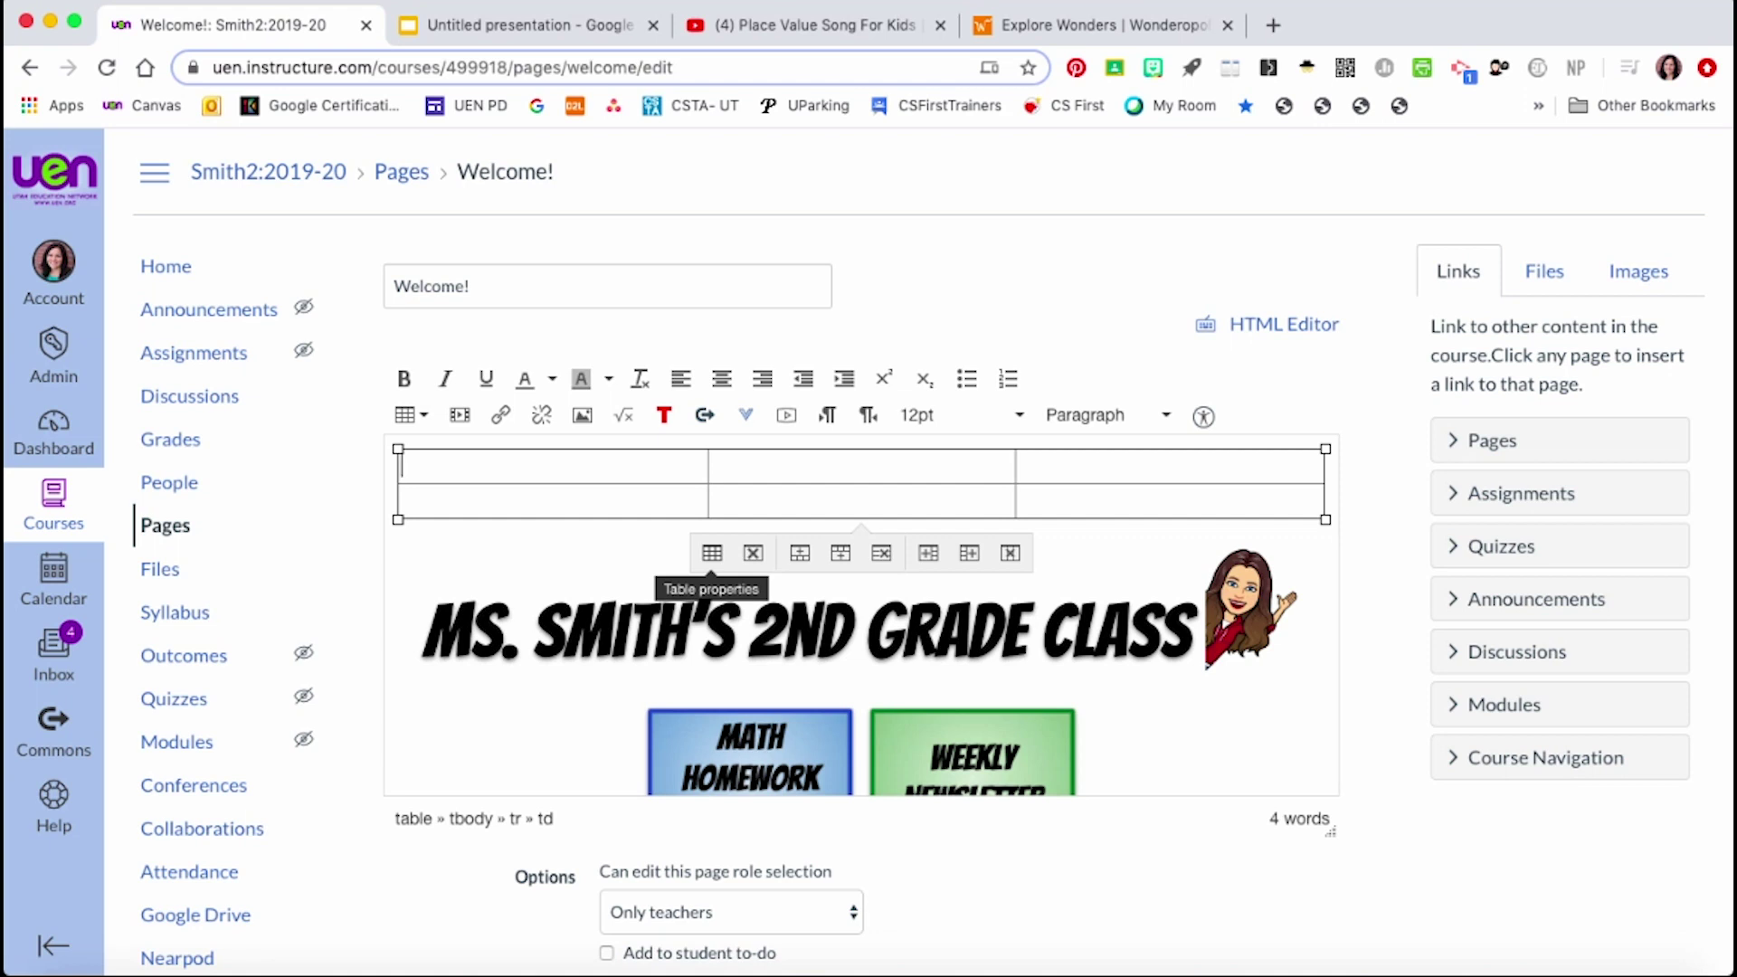
In the new table's properties, keep the alignment at None and set the border color to transparent.
left_click(712, 553)
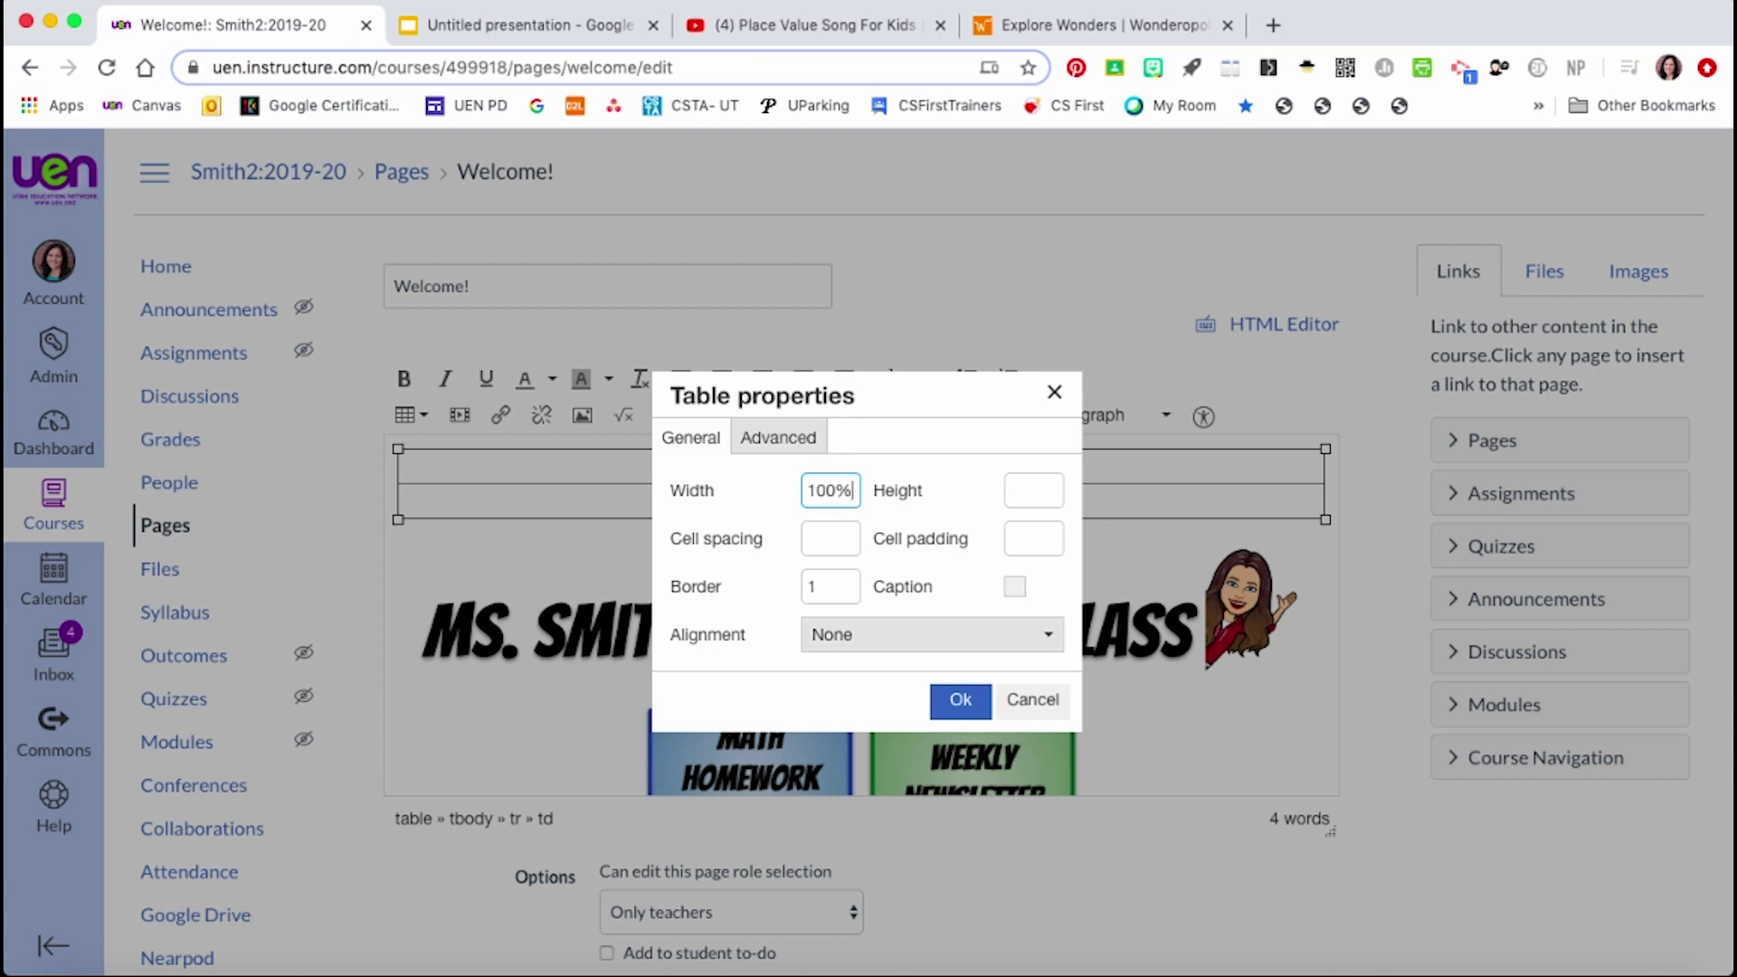
left_click(931, 635)
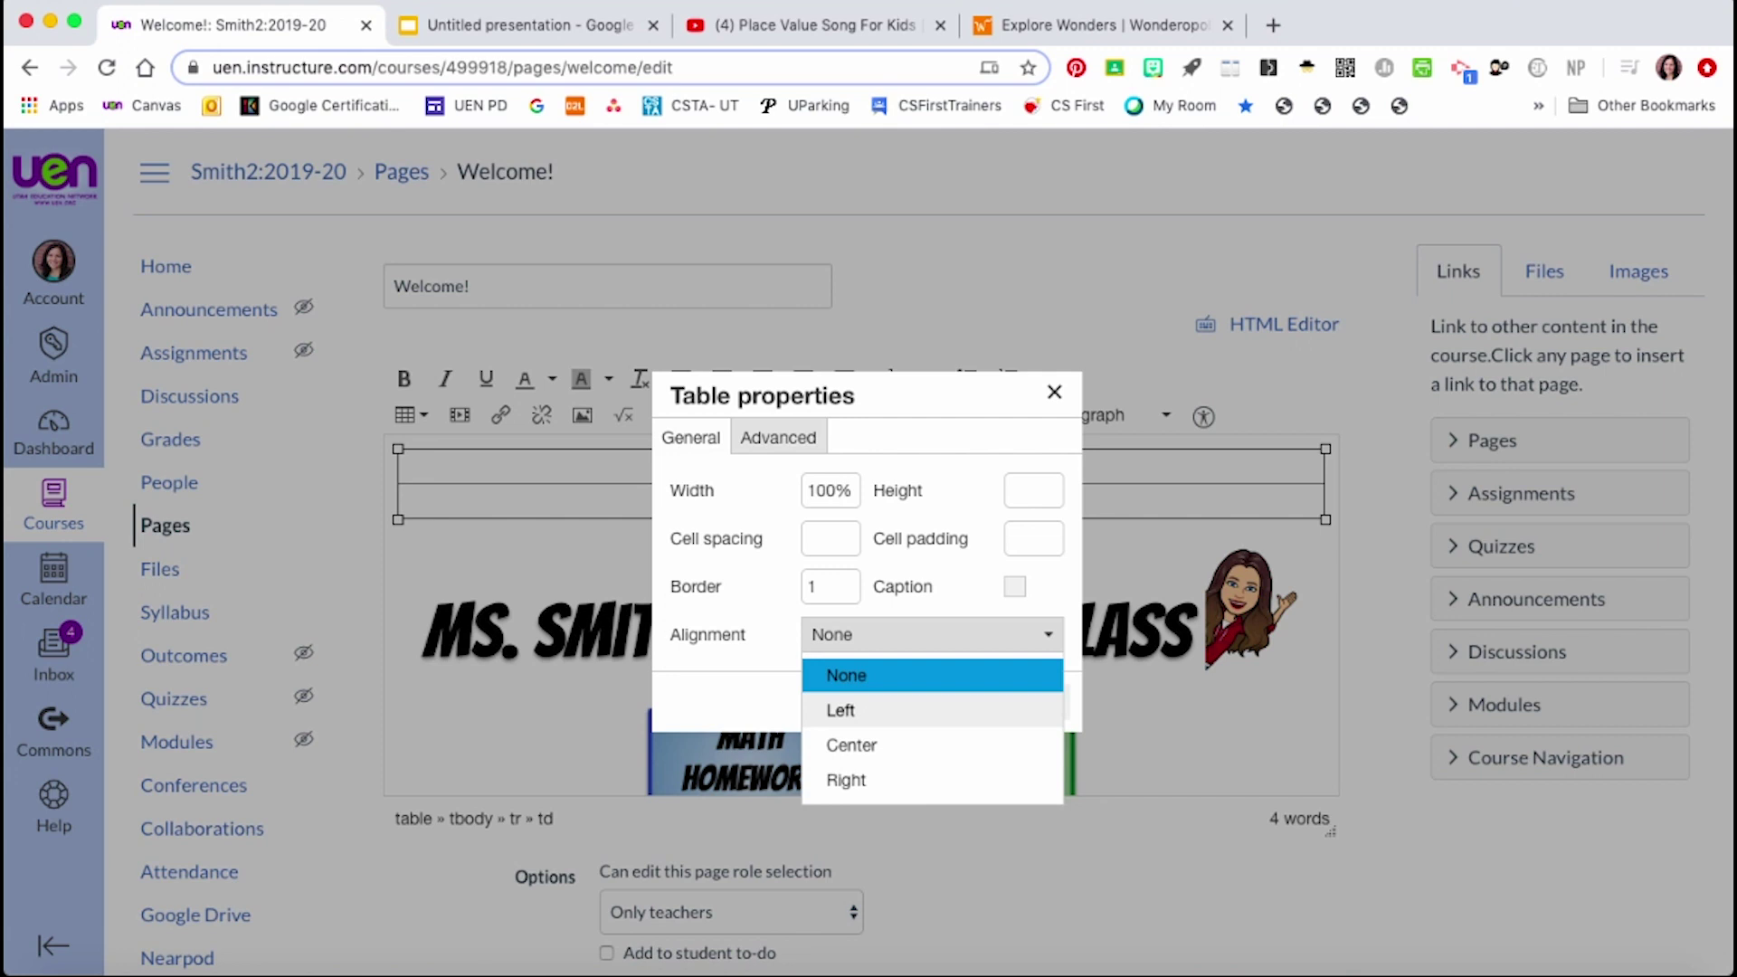
left_click(846, 675)
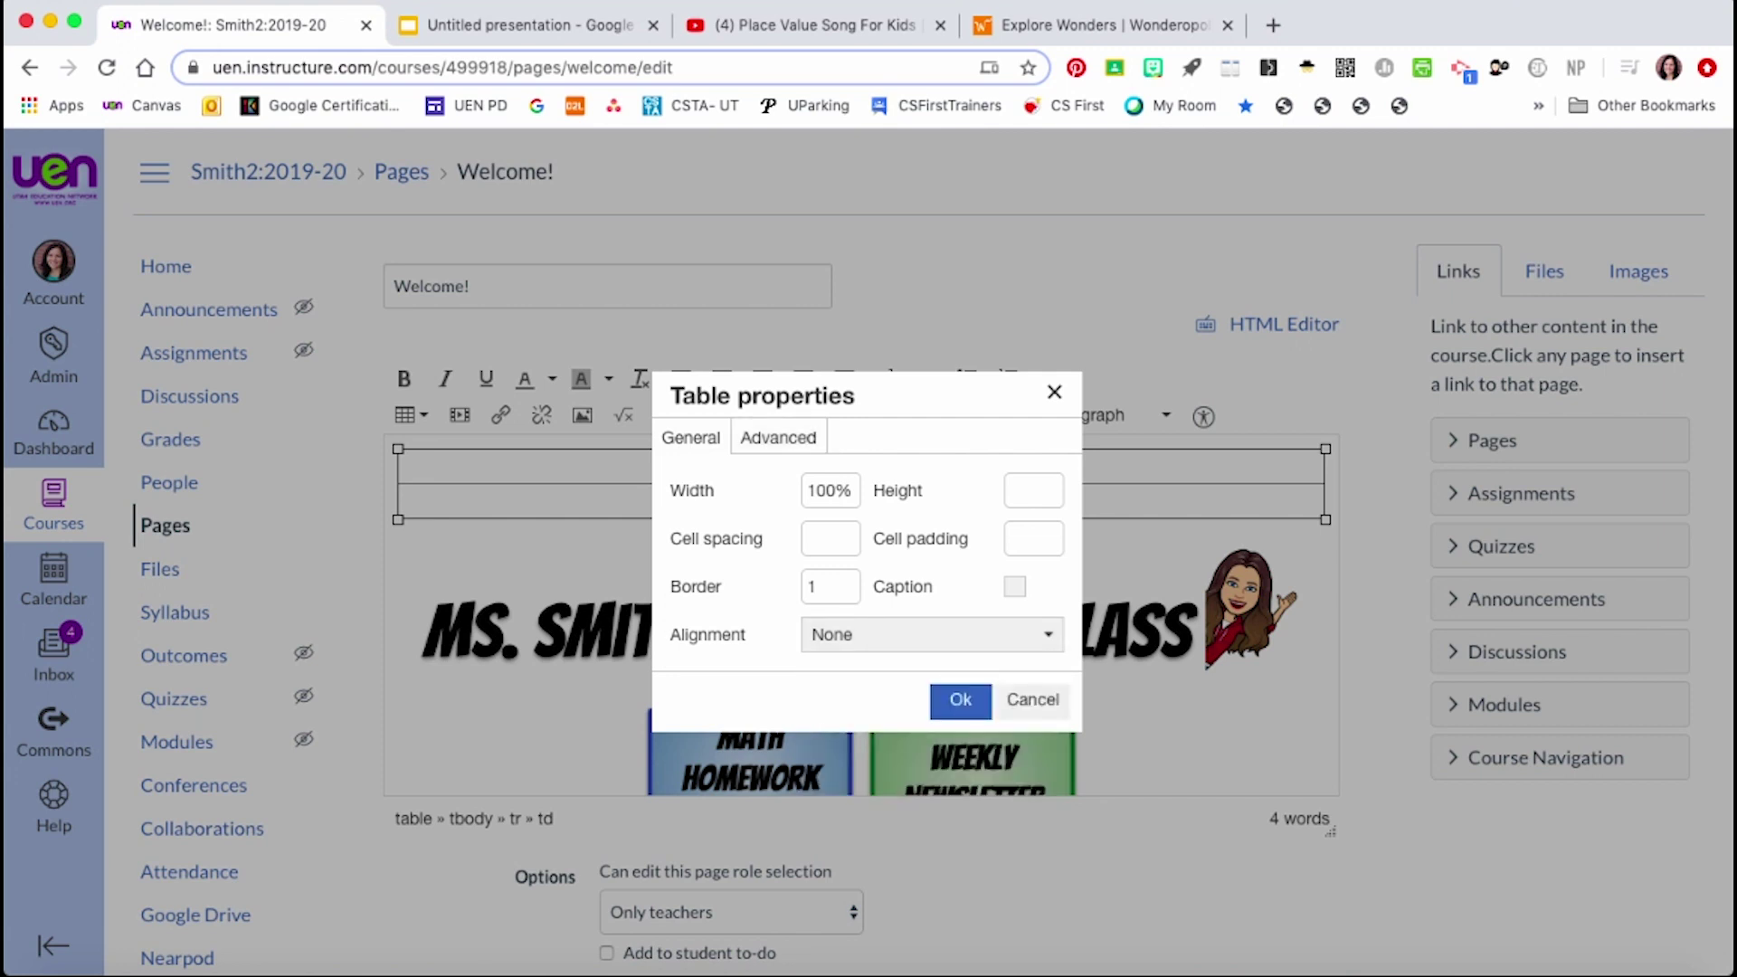
left_click(777, 437)
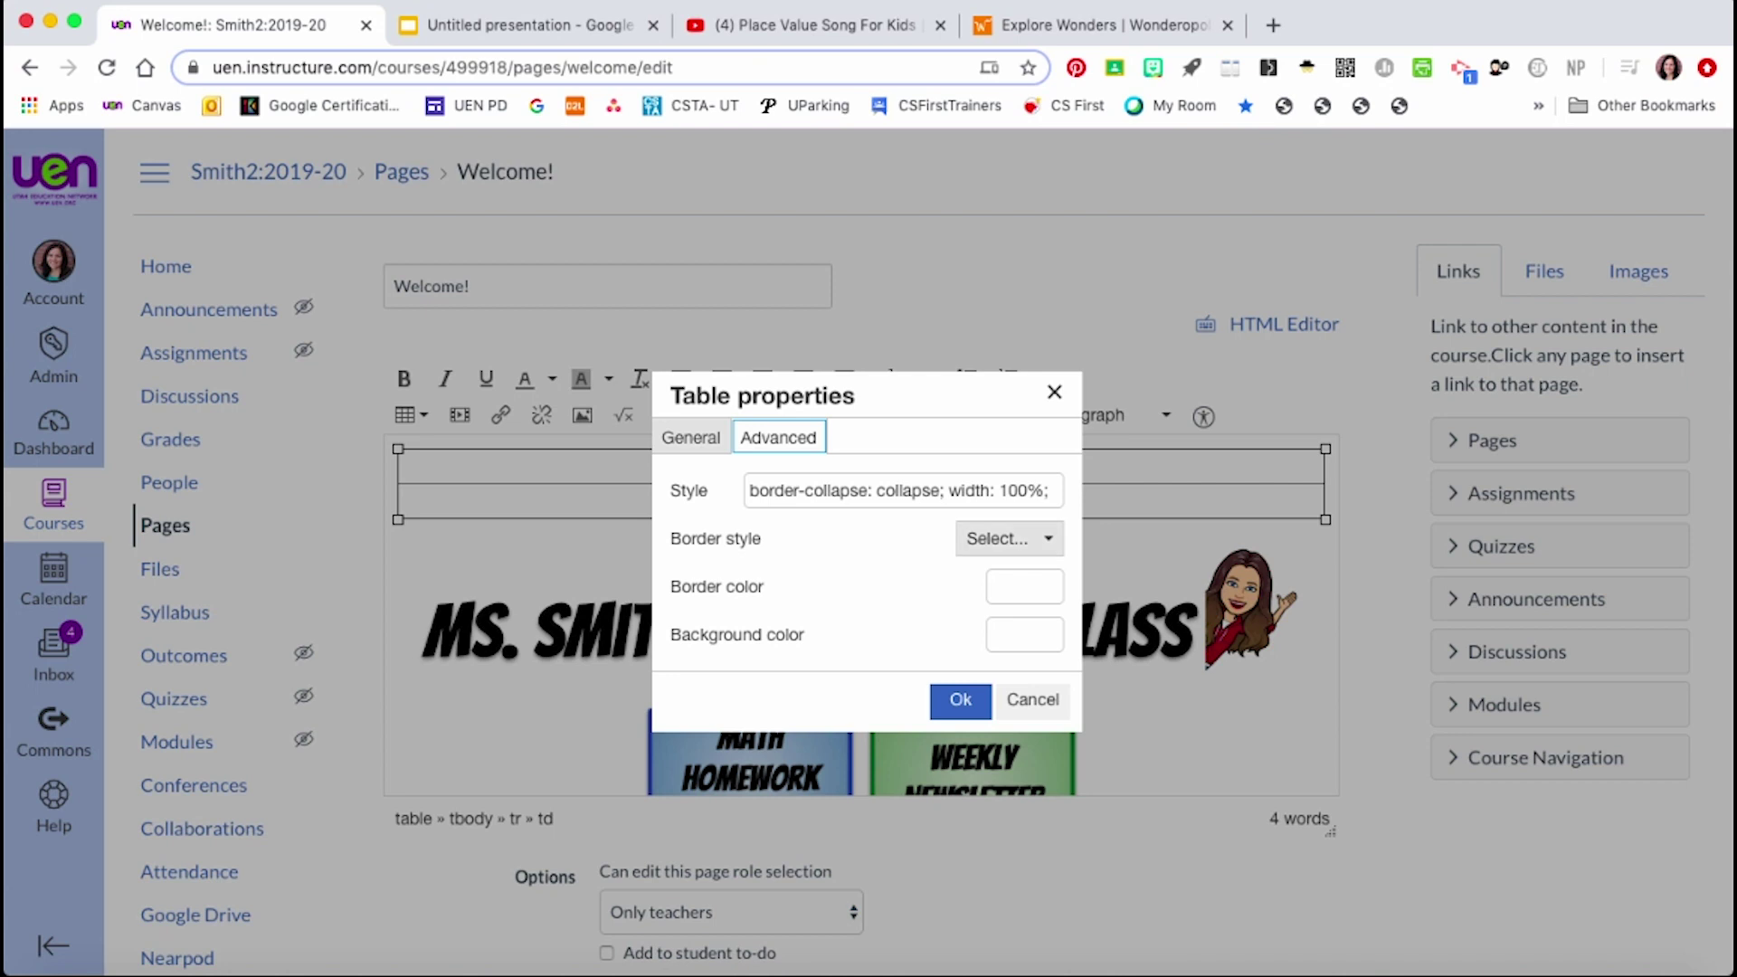
left_click(1008, 539)
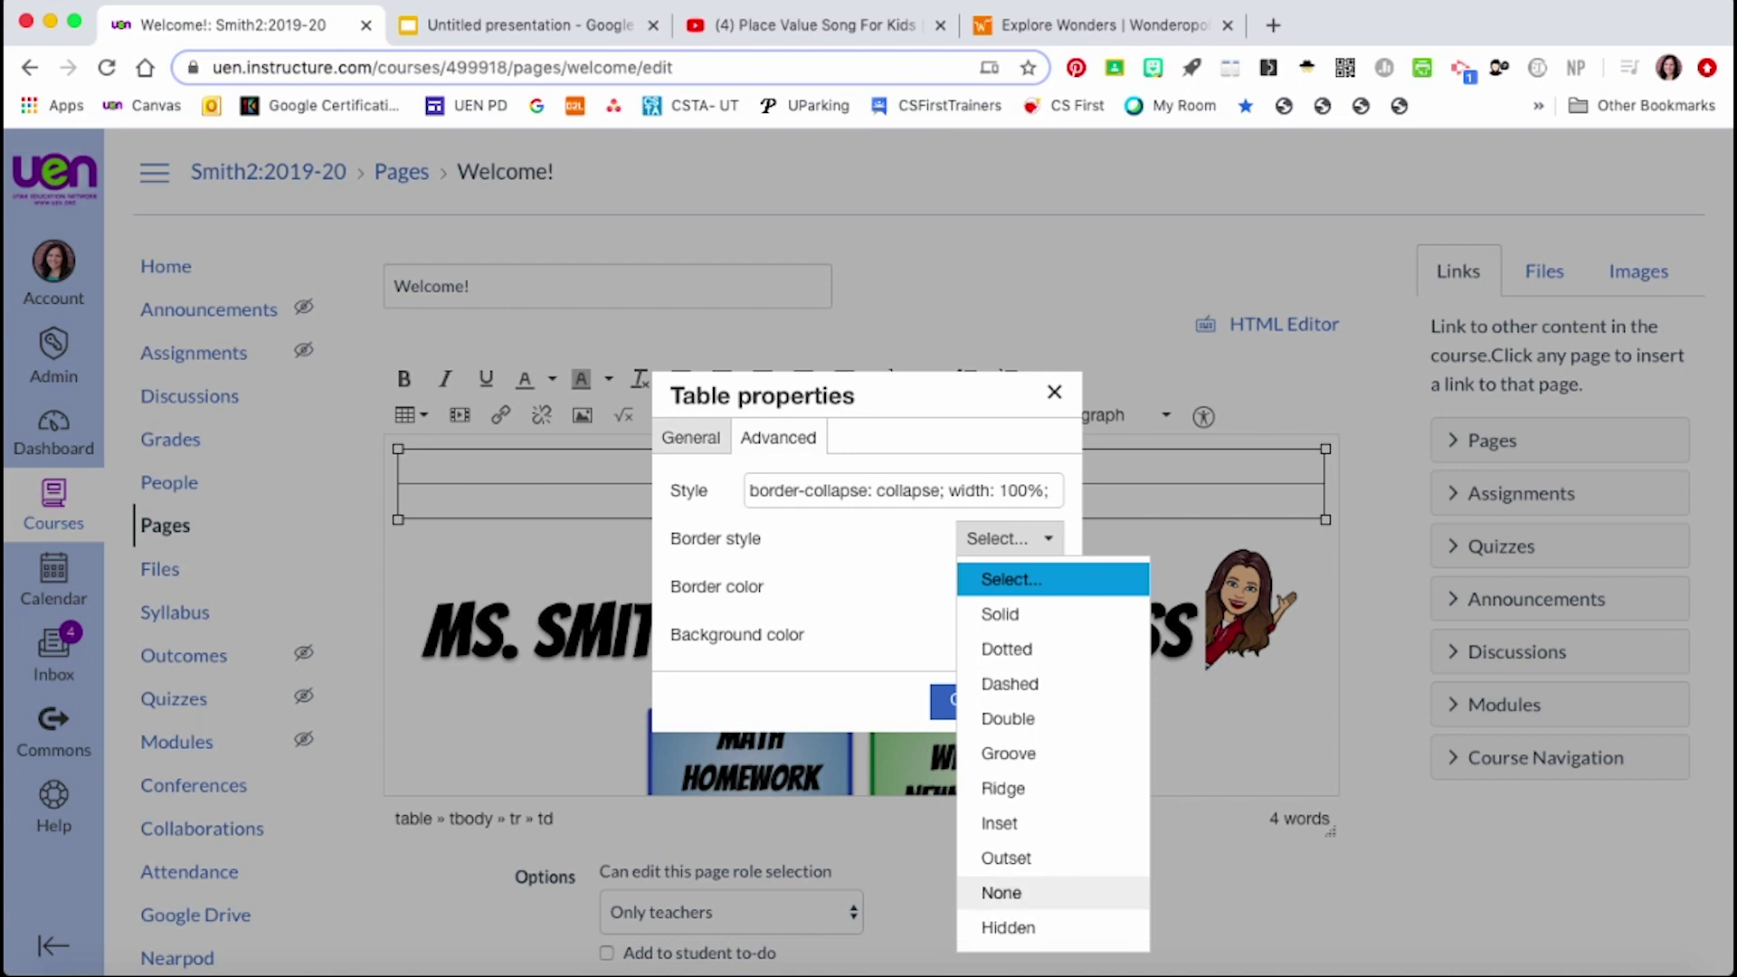
key("Escape")
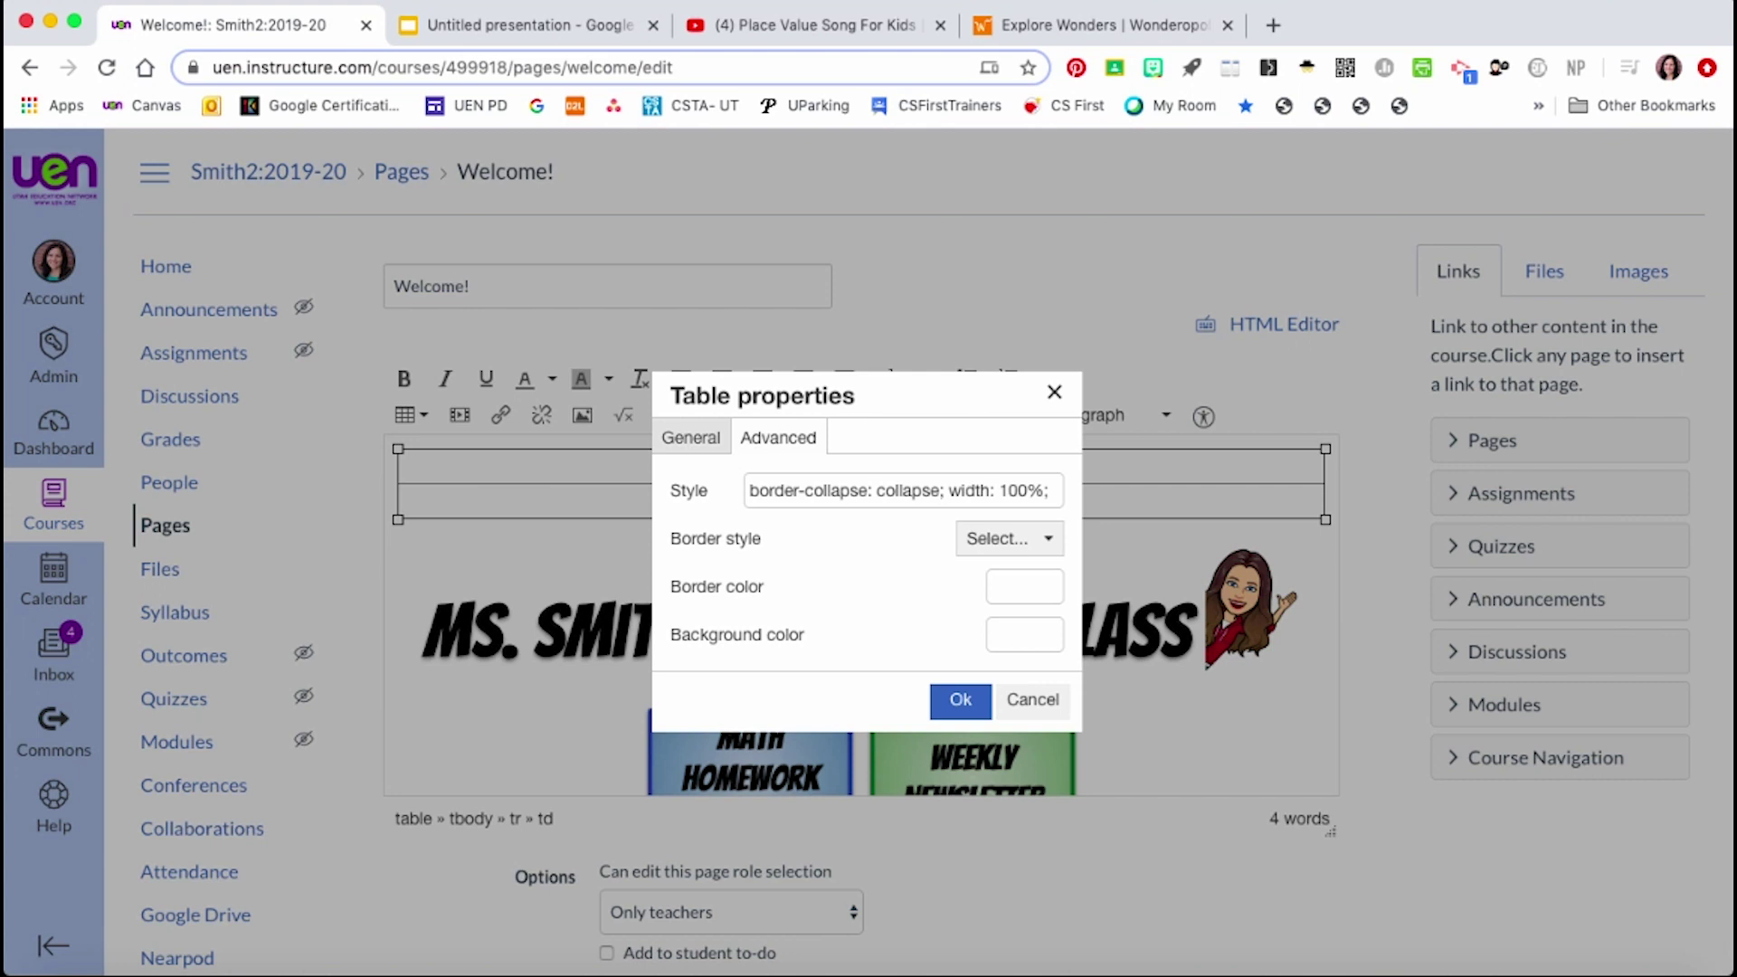
left_click(1023, 586)
type("trans")
type("parent")
key("Return")
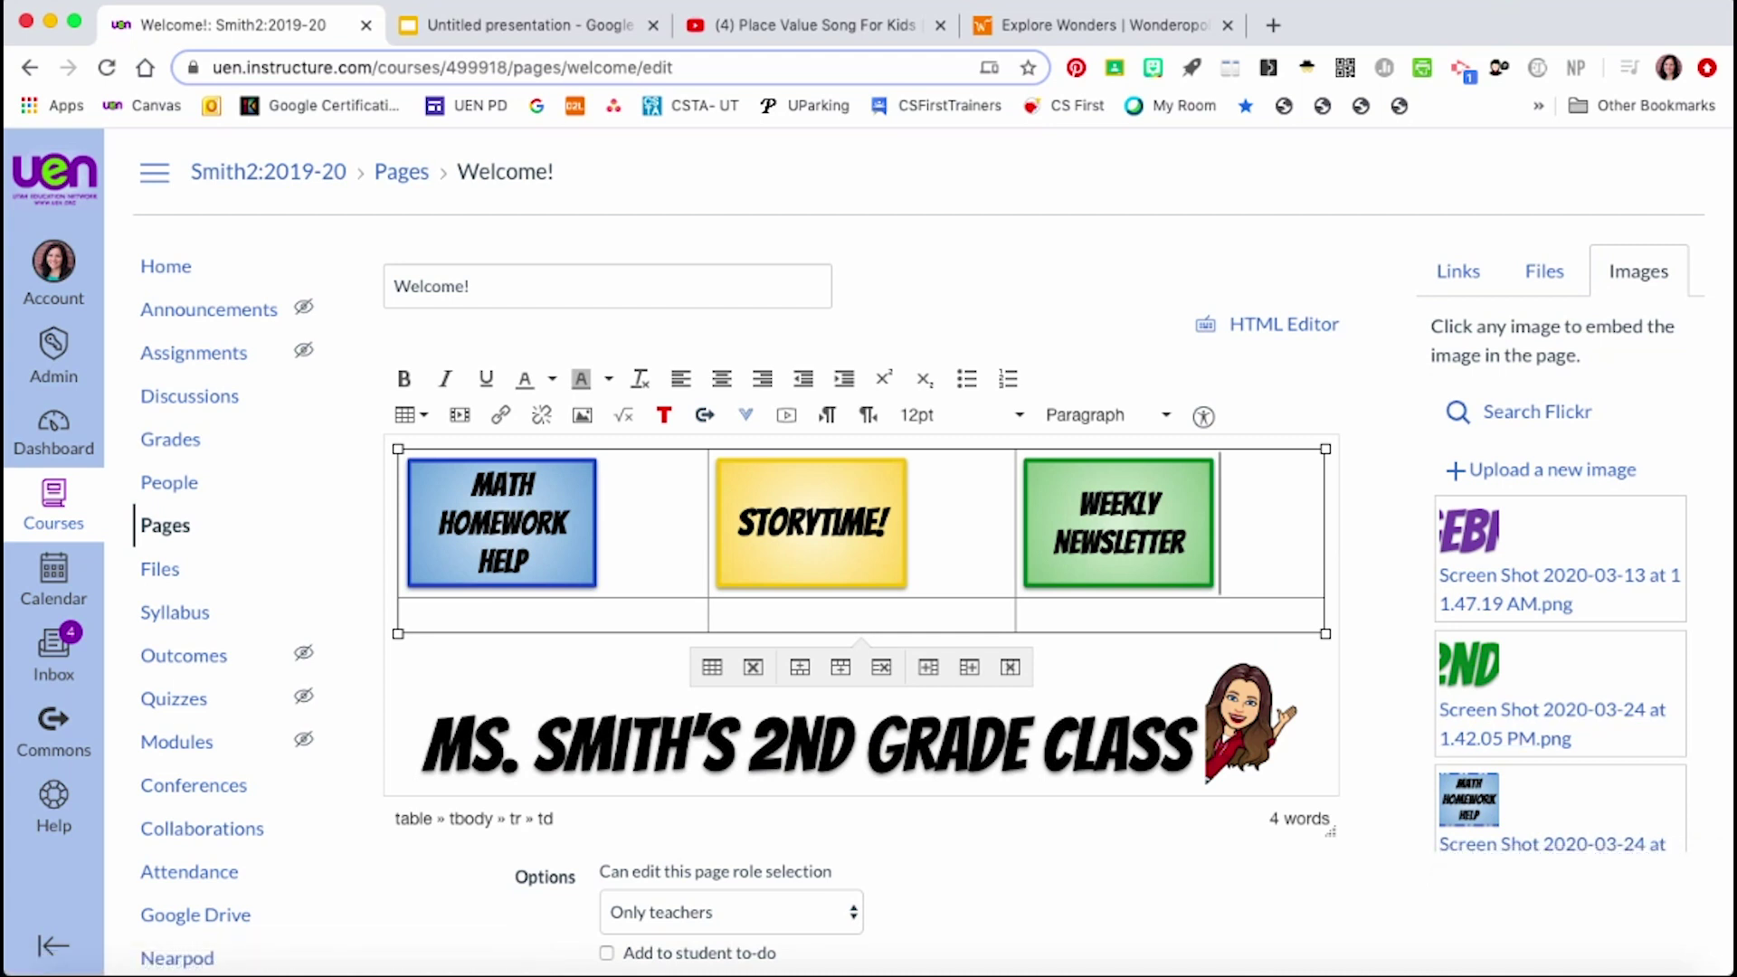
Center the Math Homework Help, Storytime! and Weekly Newsletter images within their cells in the table's first row.
left_click_drag(1220, 525, 504, 523)
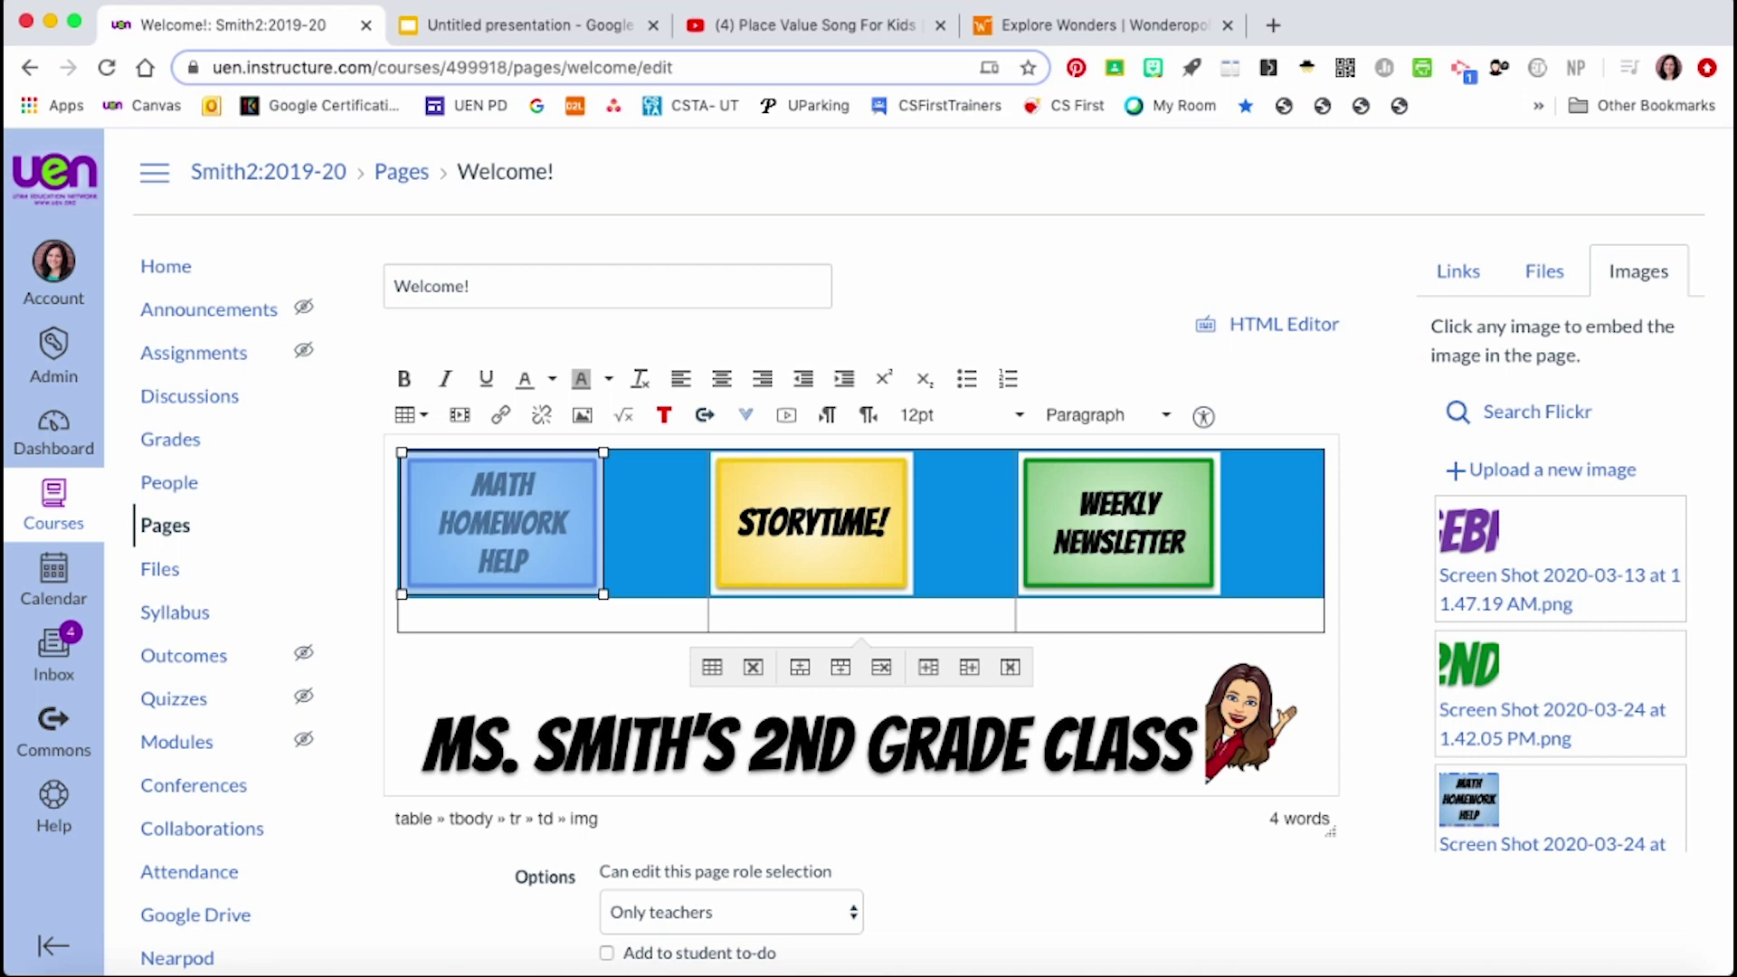
left_click(721, 378)
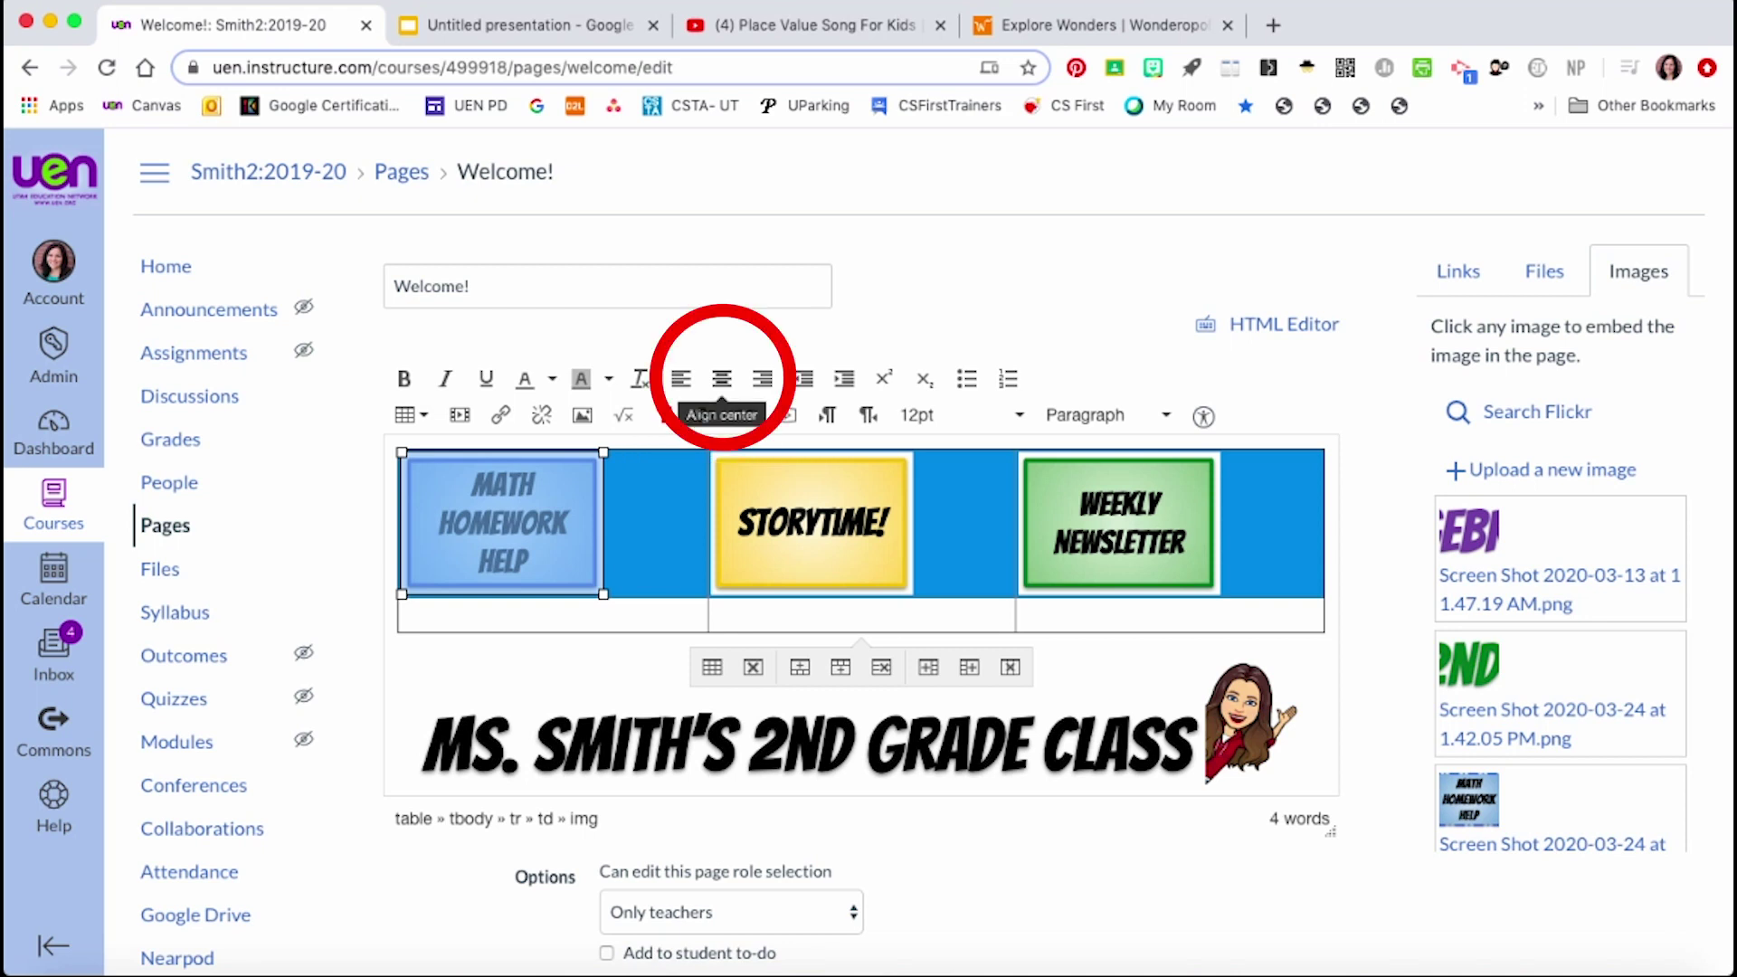
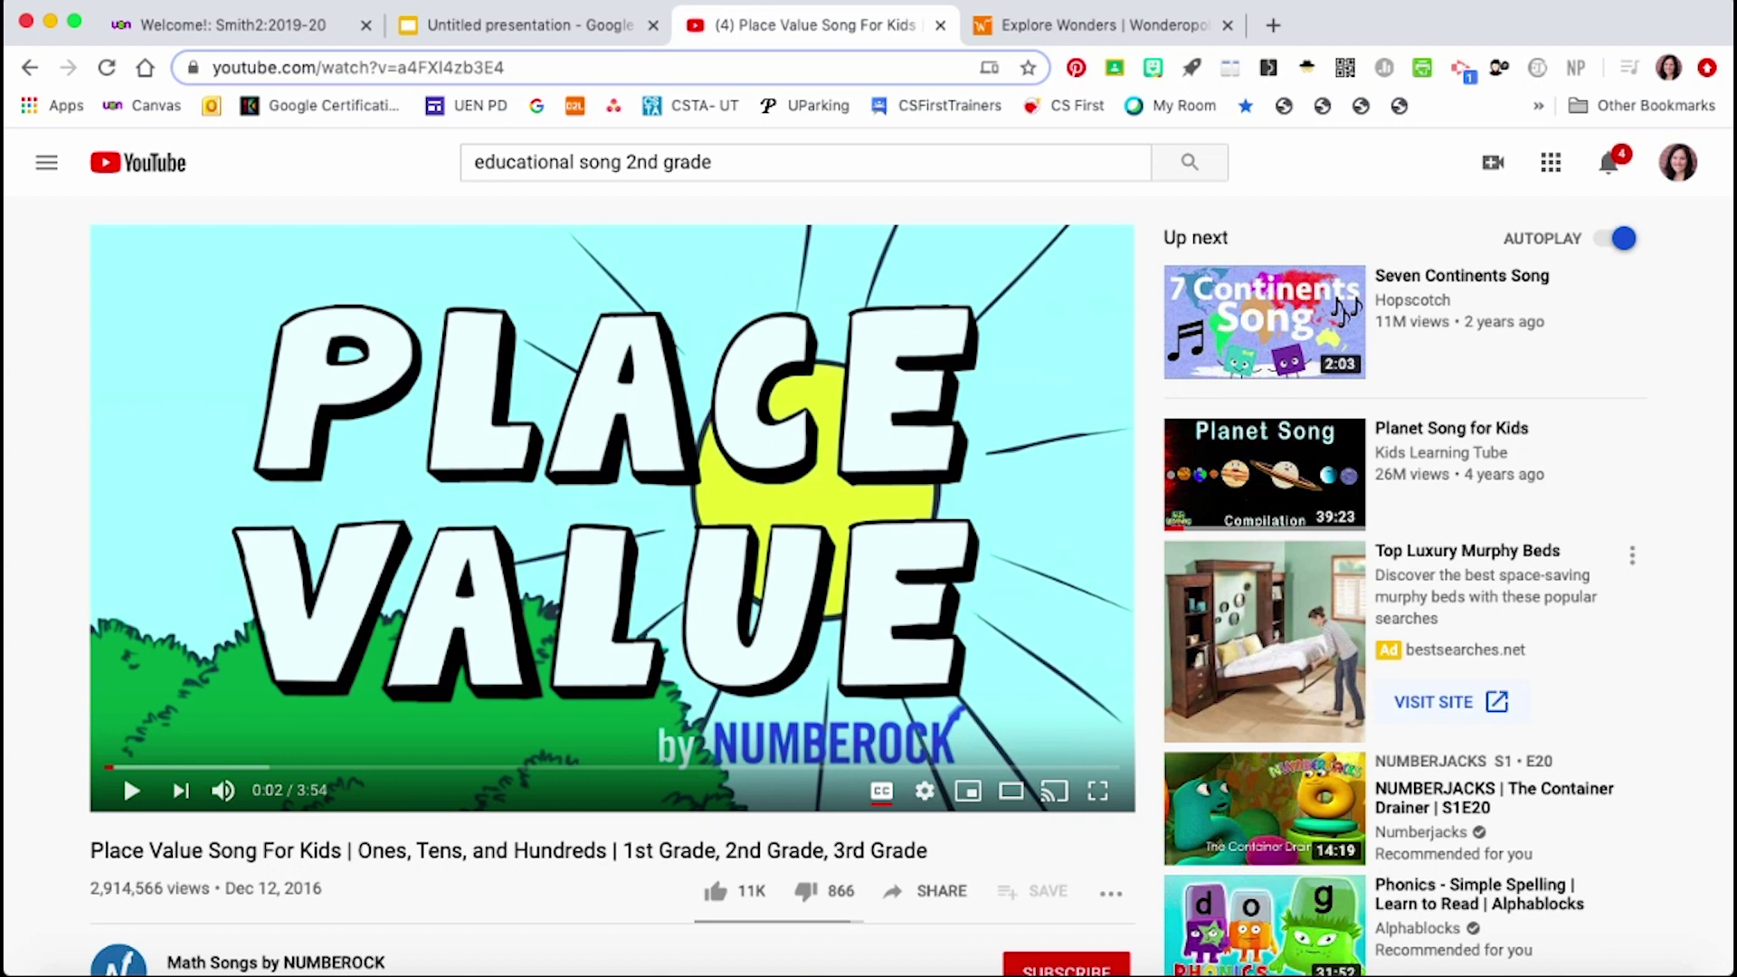
Copy the Place Value Song video's YouTube address and embed it in Canvas's Weekly Song cell, 300 wide with proportions constrained.
key("super+l")
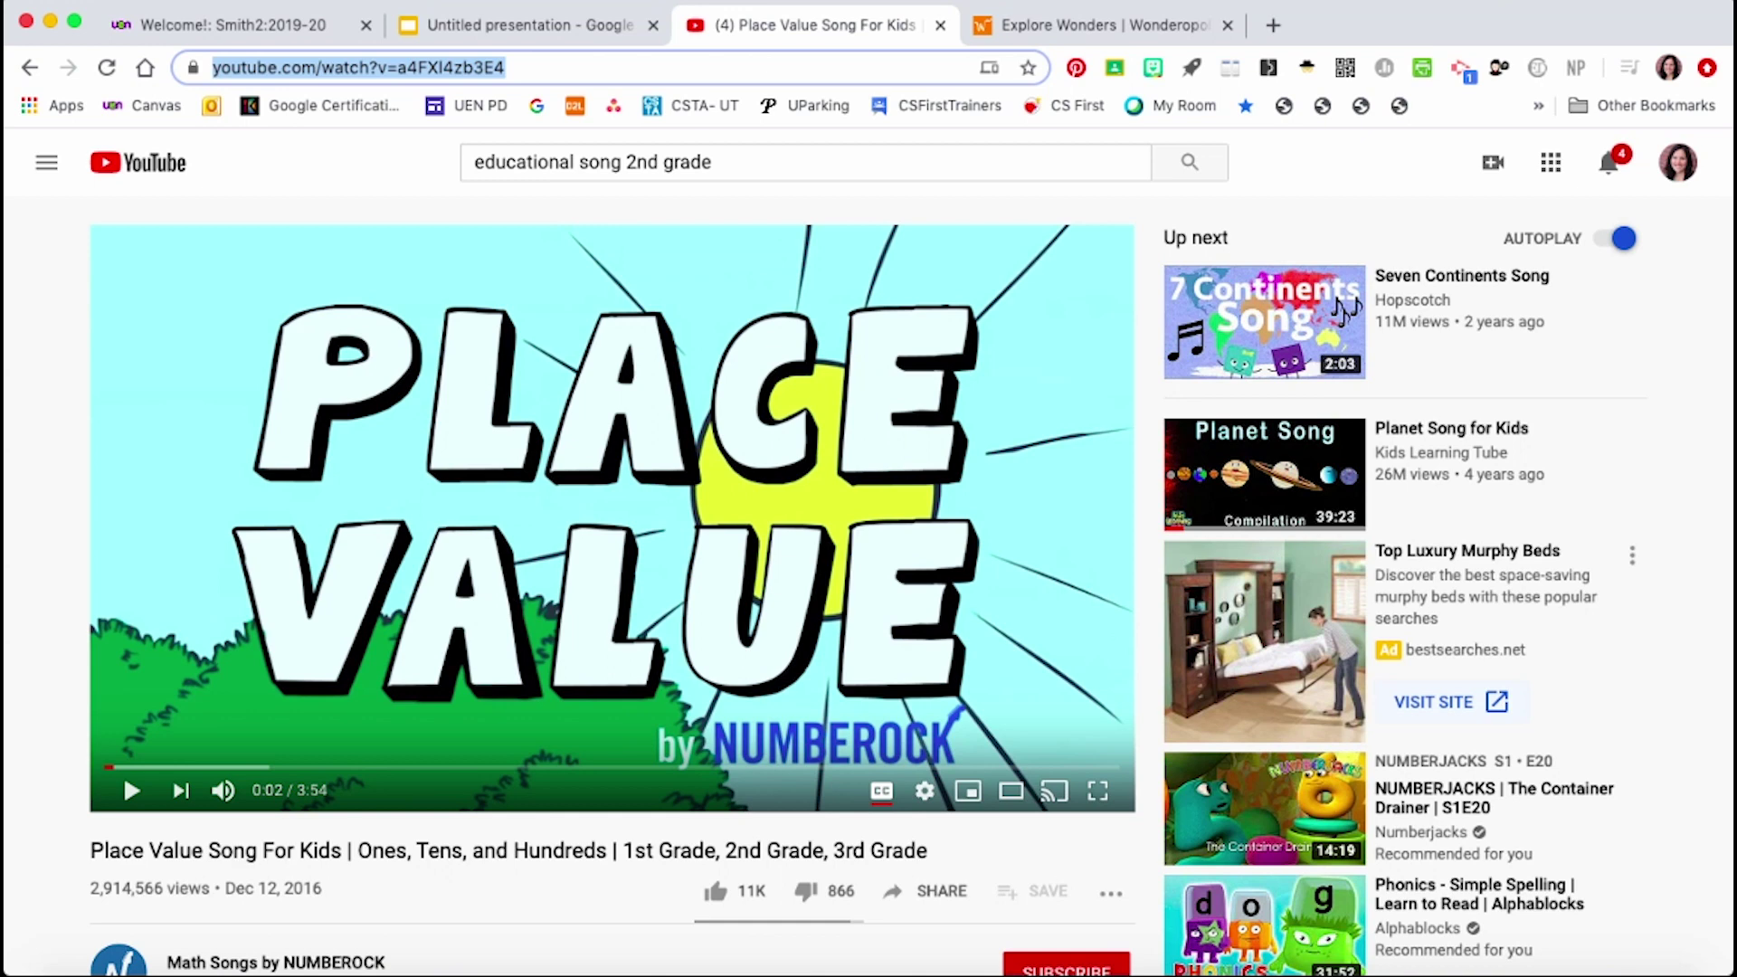
key("super+1")
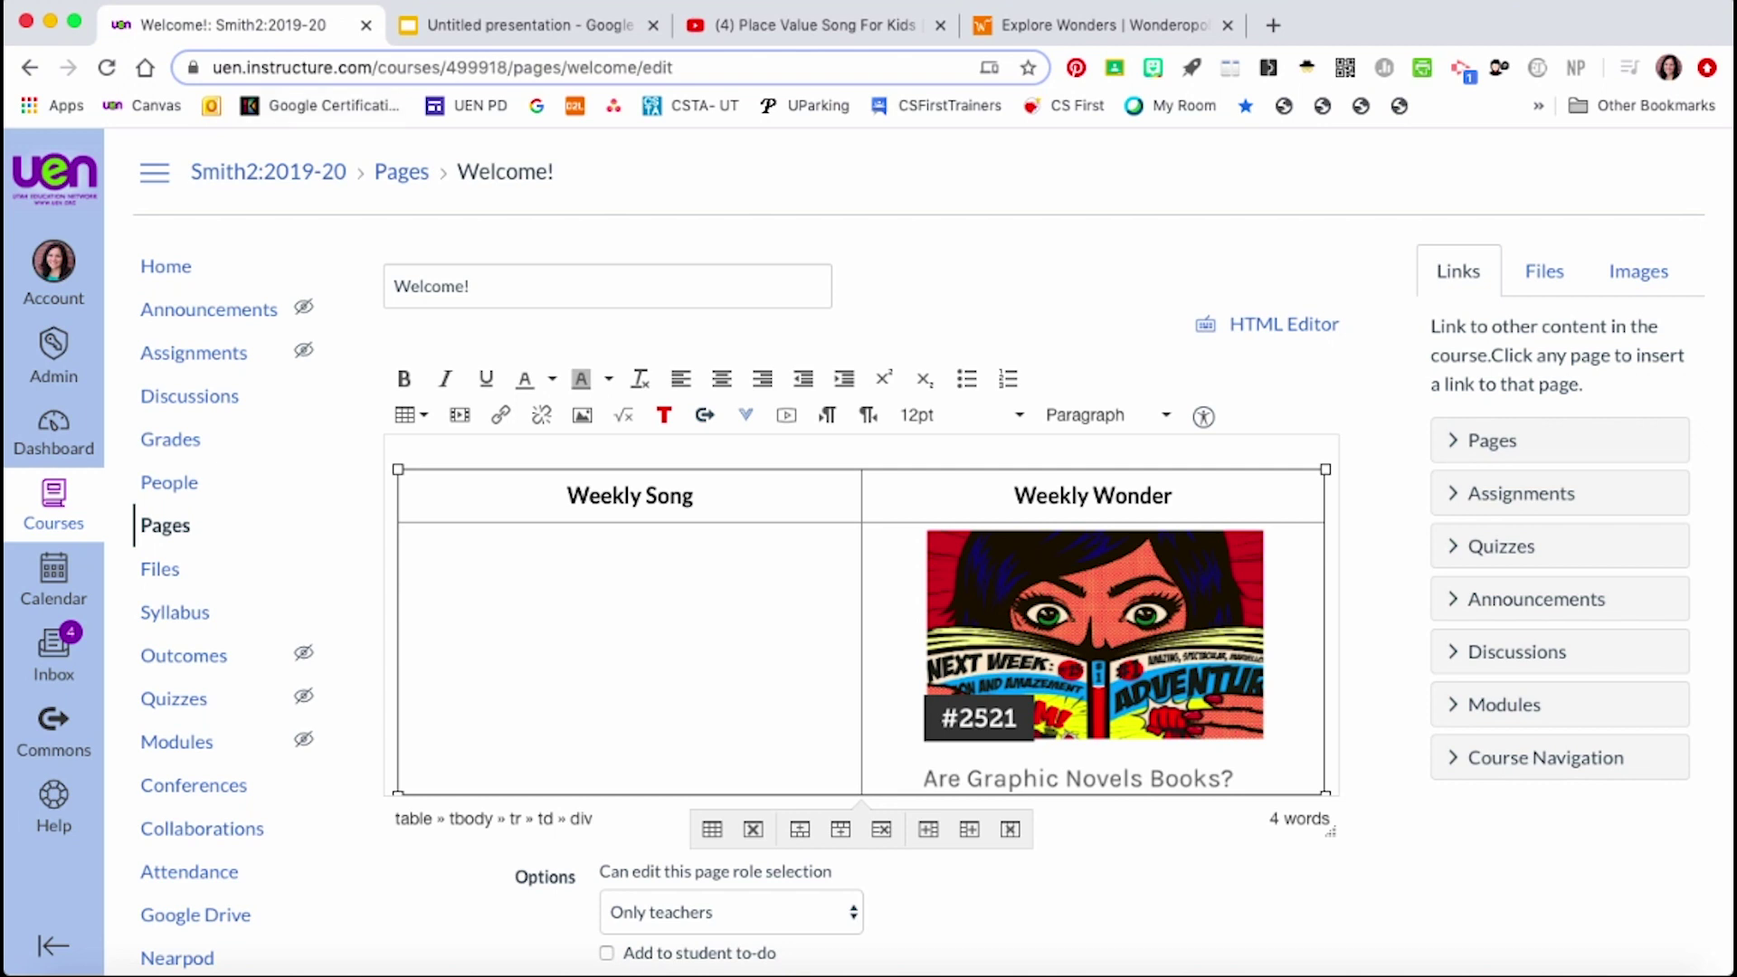
left_click(459, 414)
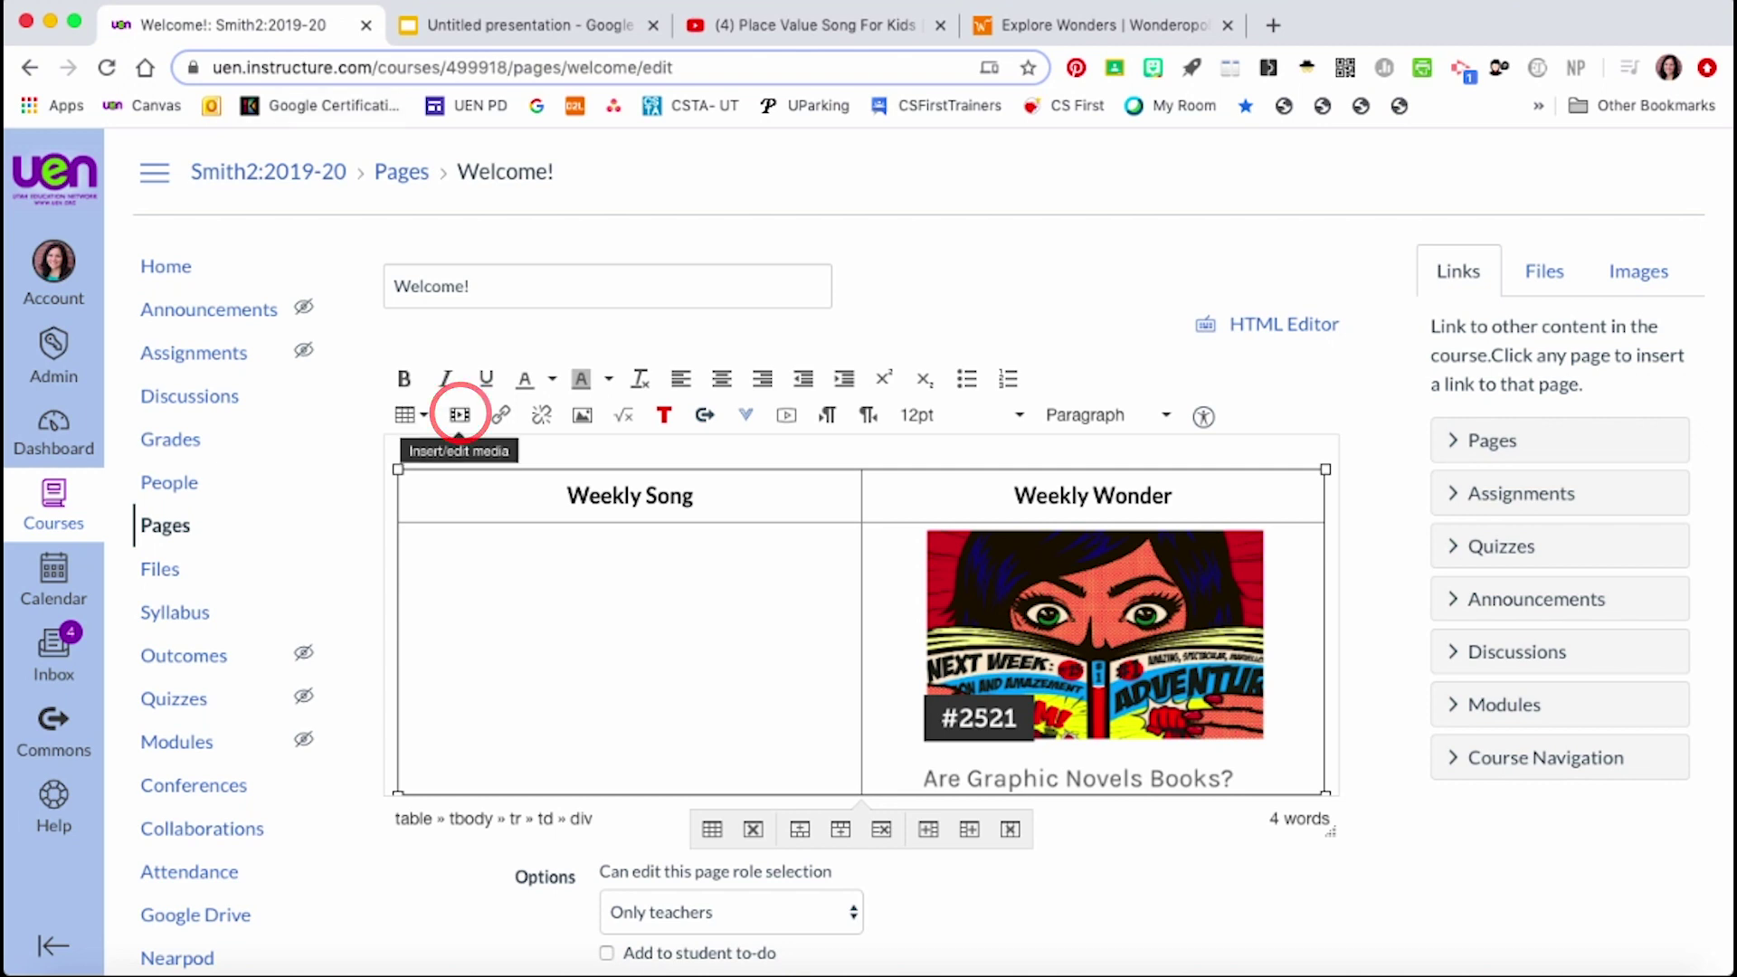
left_click(459, 415)
left_click(460, 415)
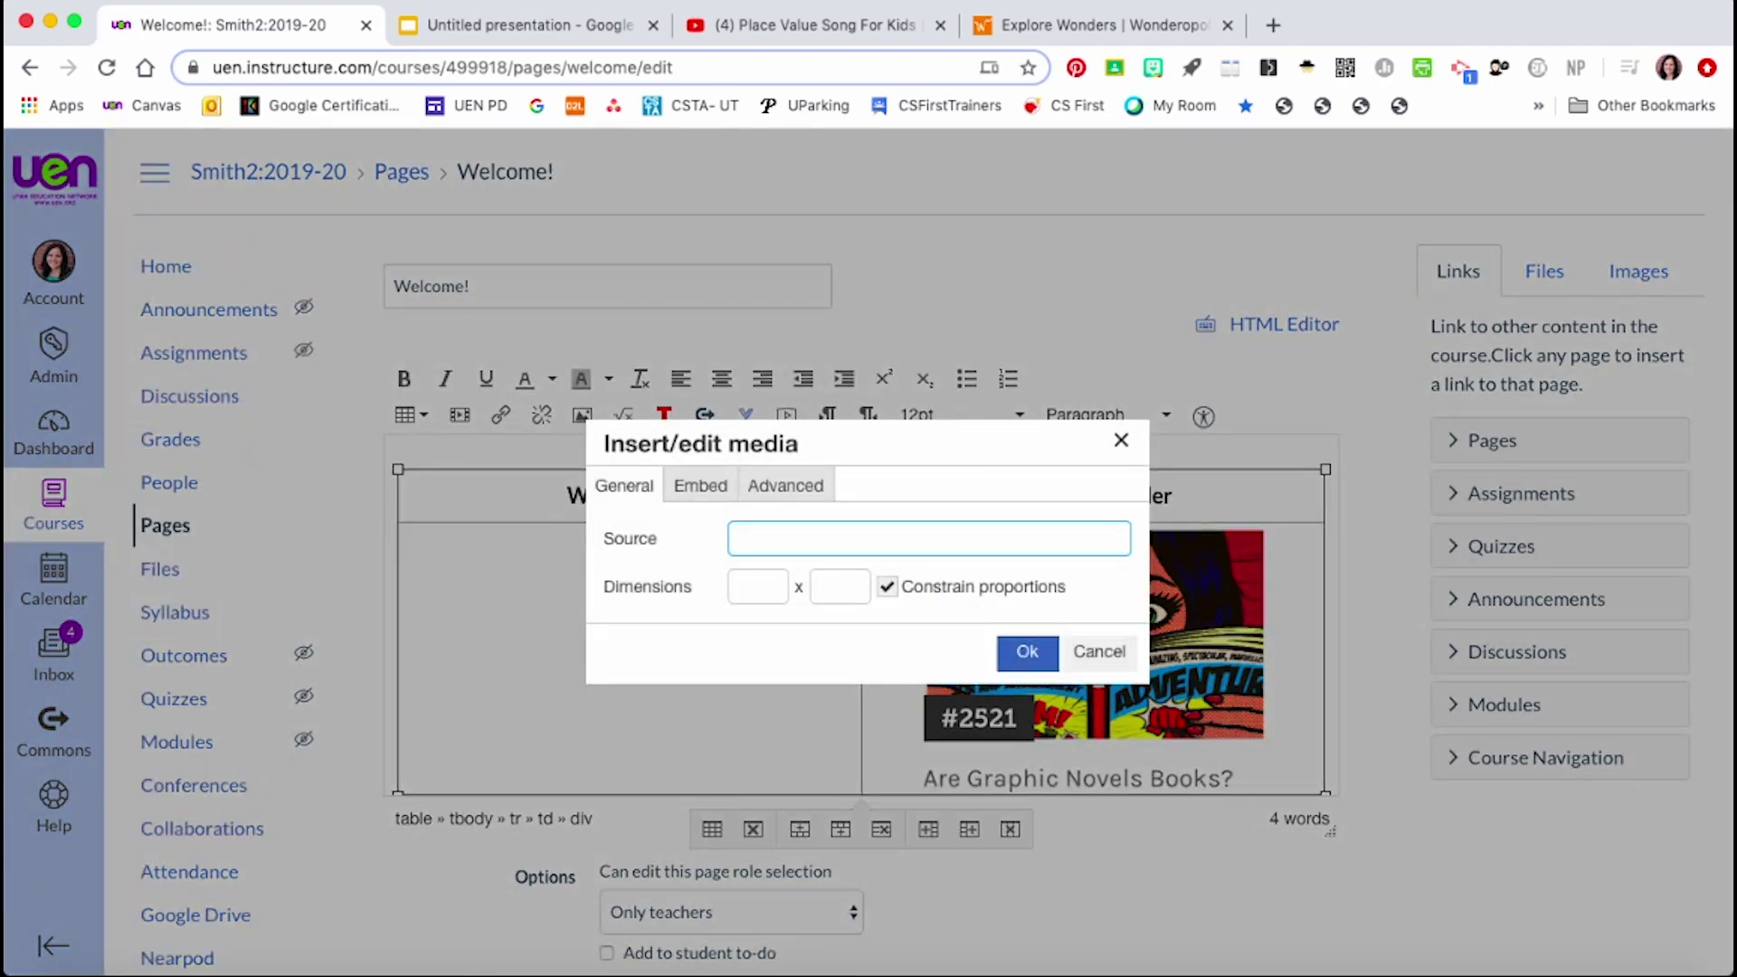
type("https://www.youtube.com/watch?v=a4FXI4zb3E4")
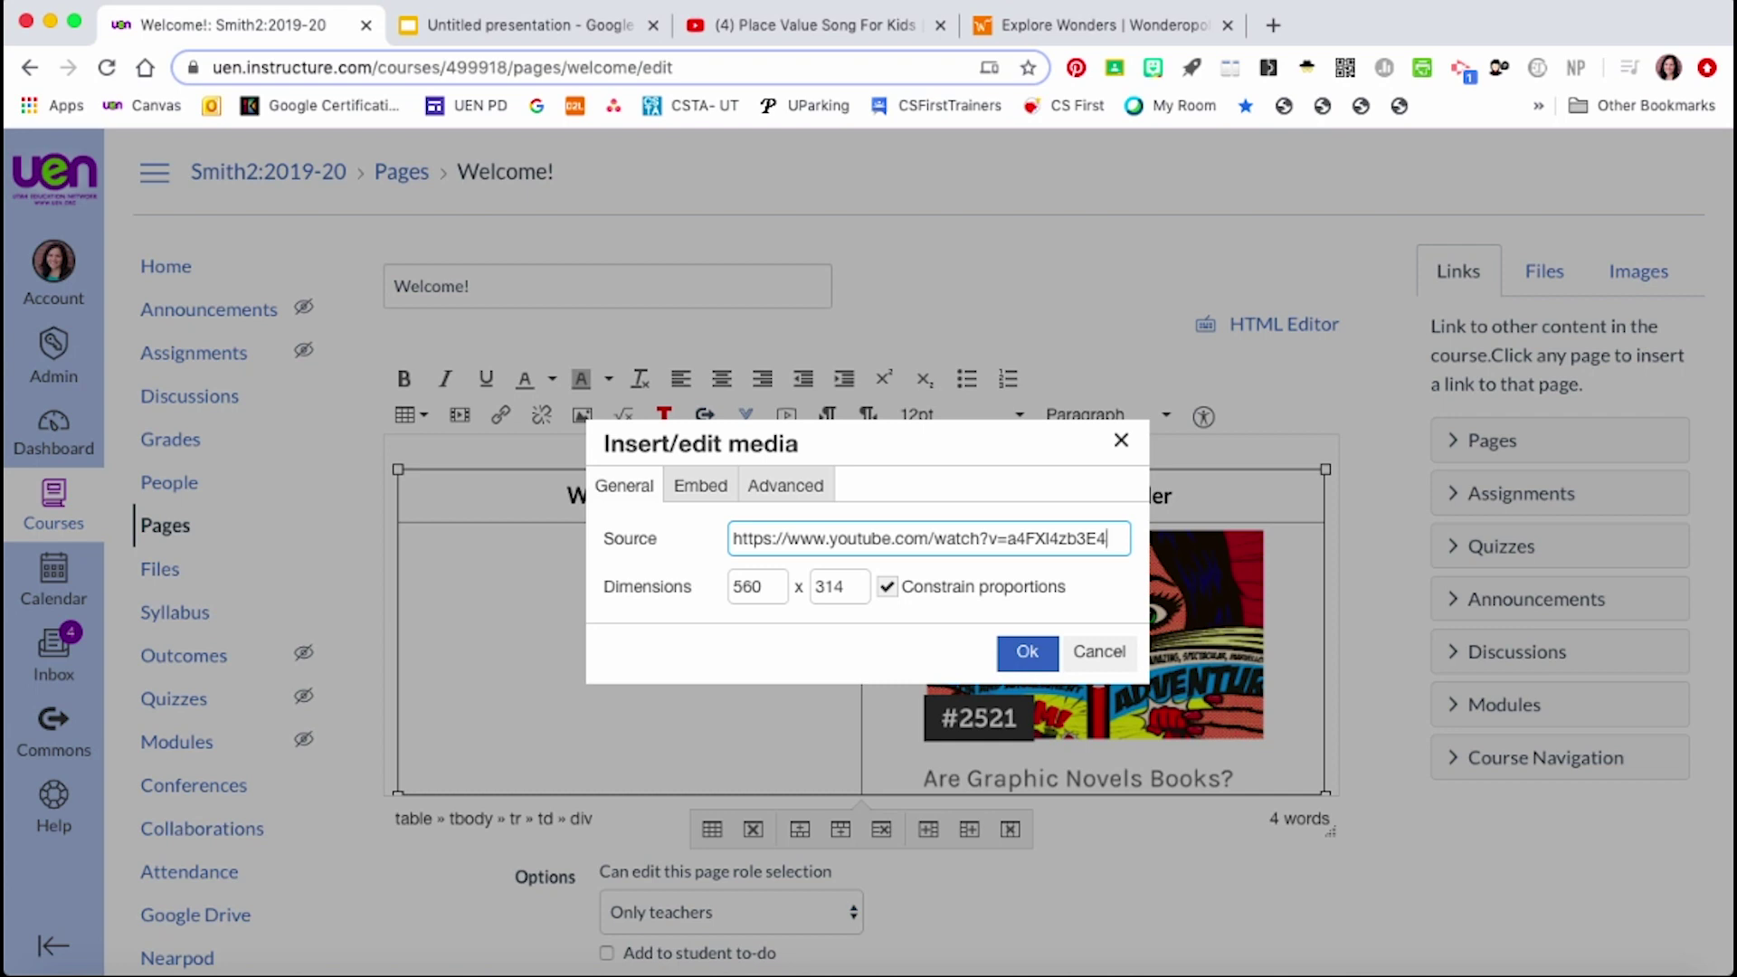
key("Tab")
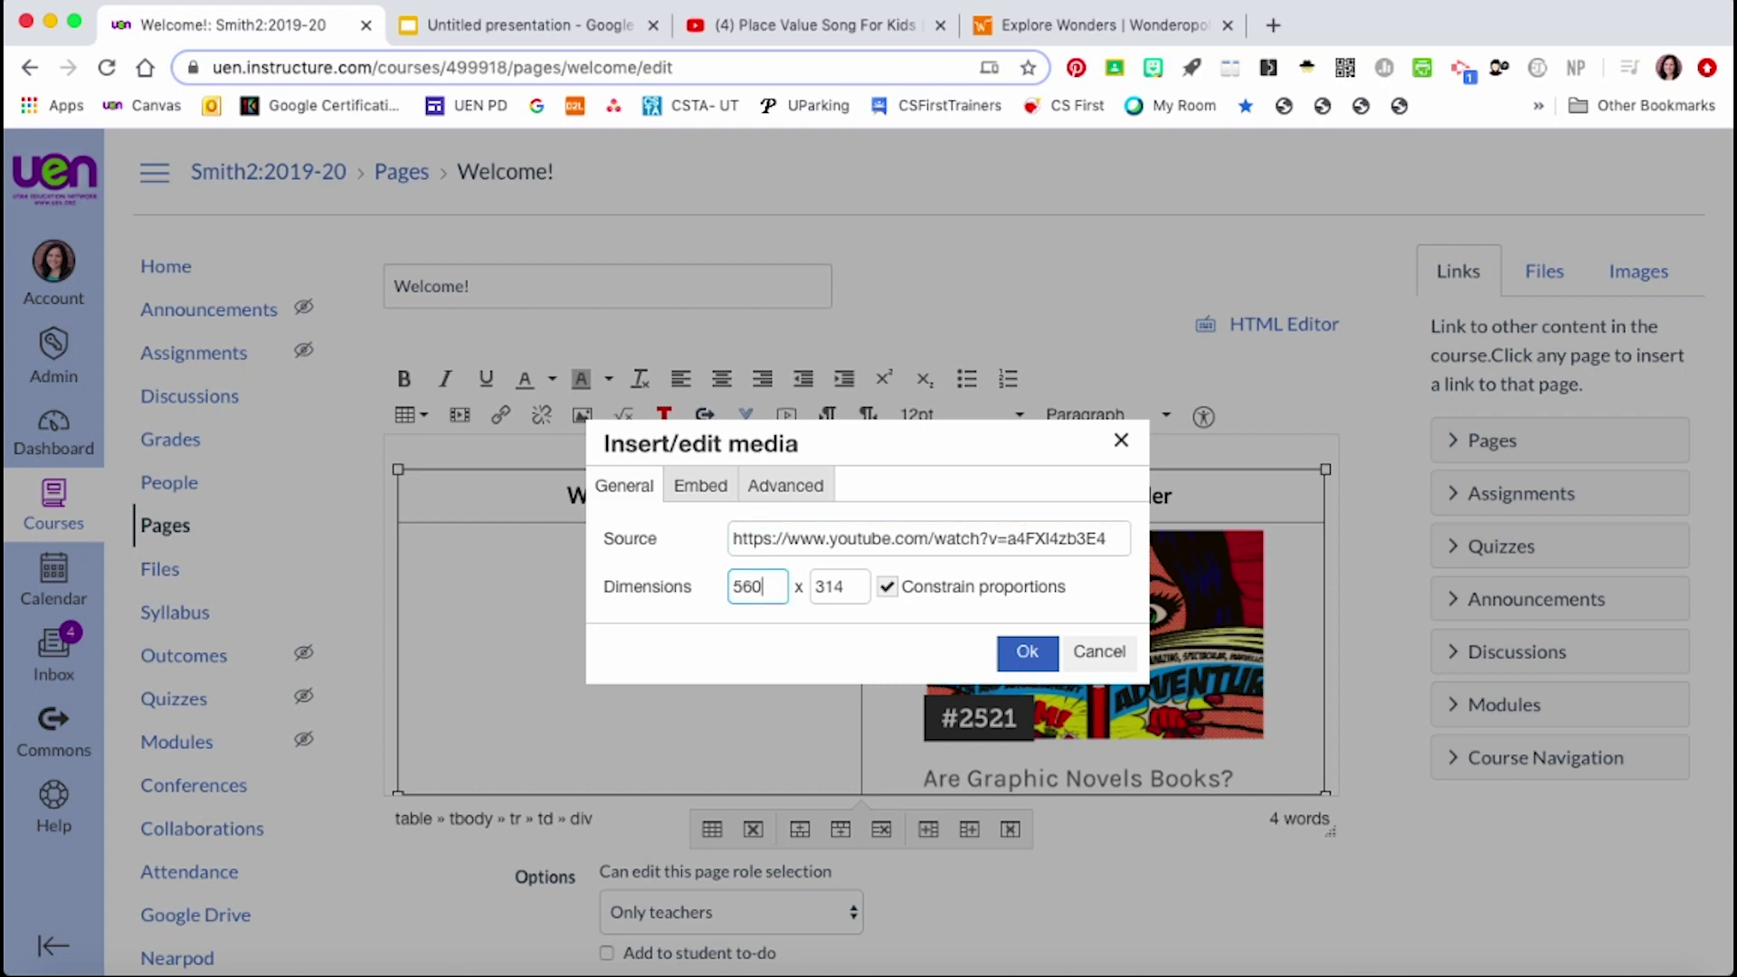
type("300")
left_click(844, 587)
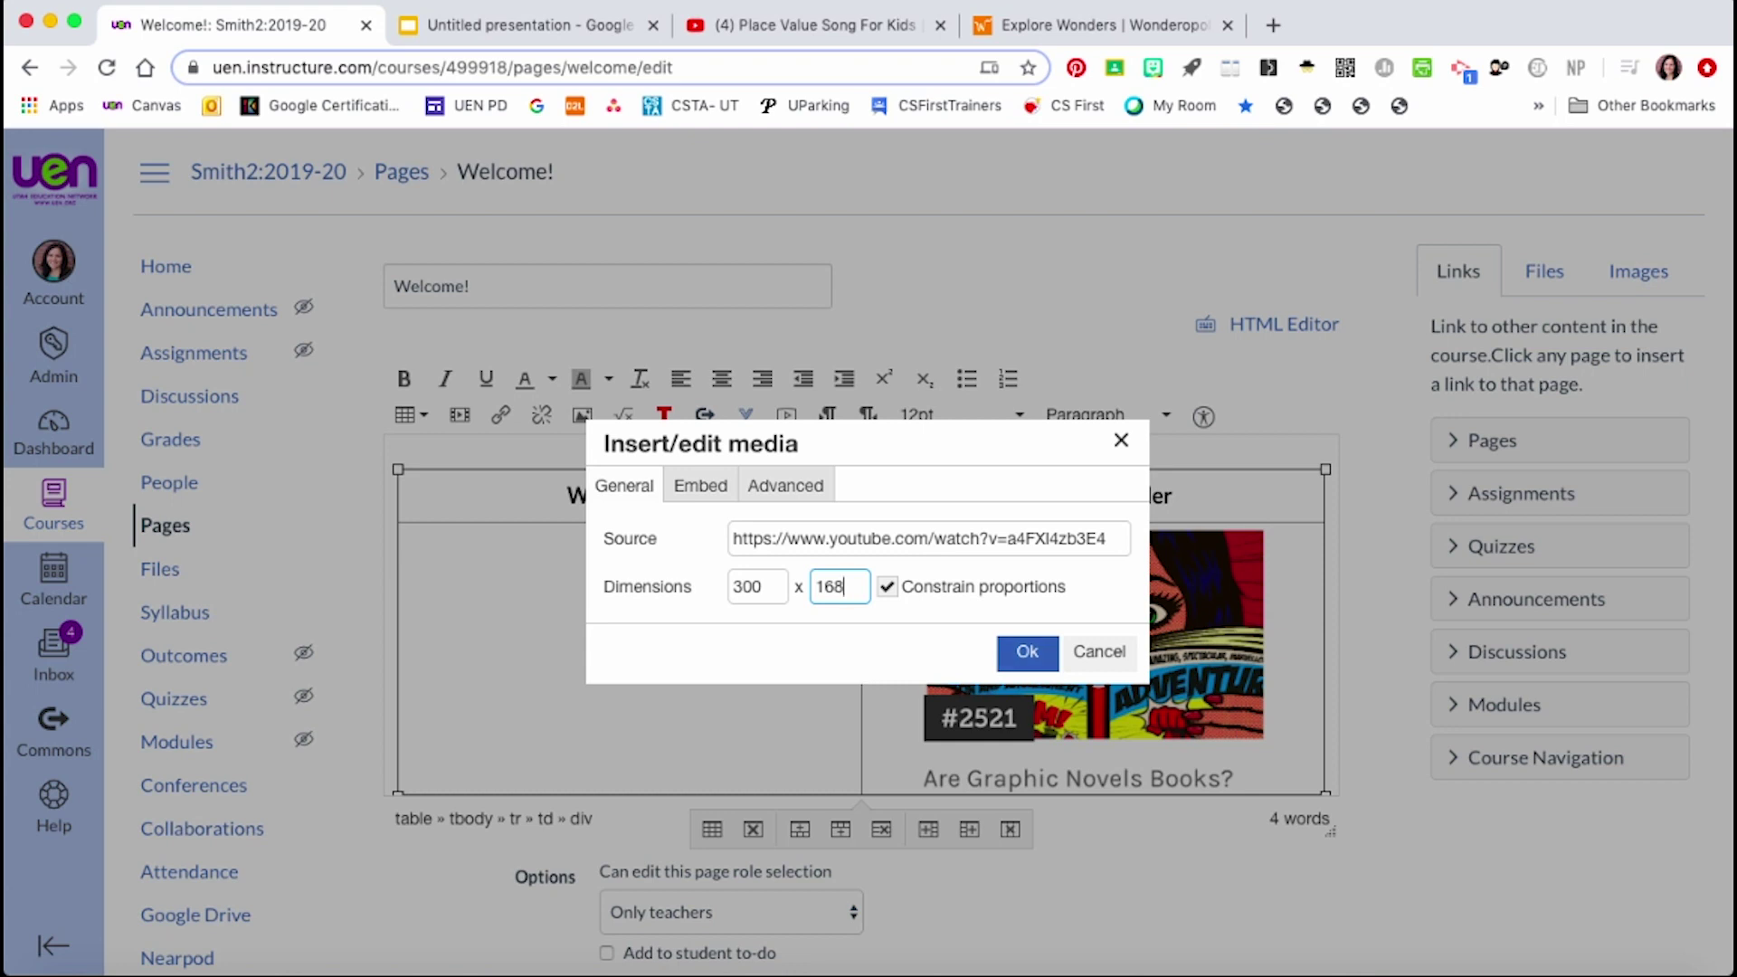
key("Return")
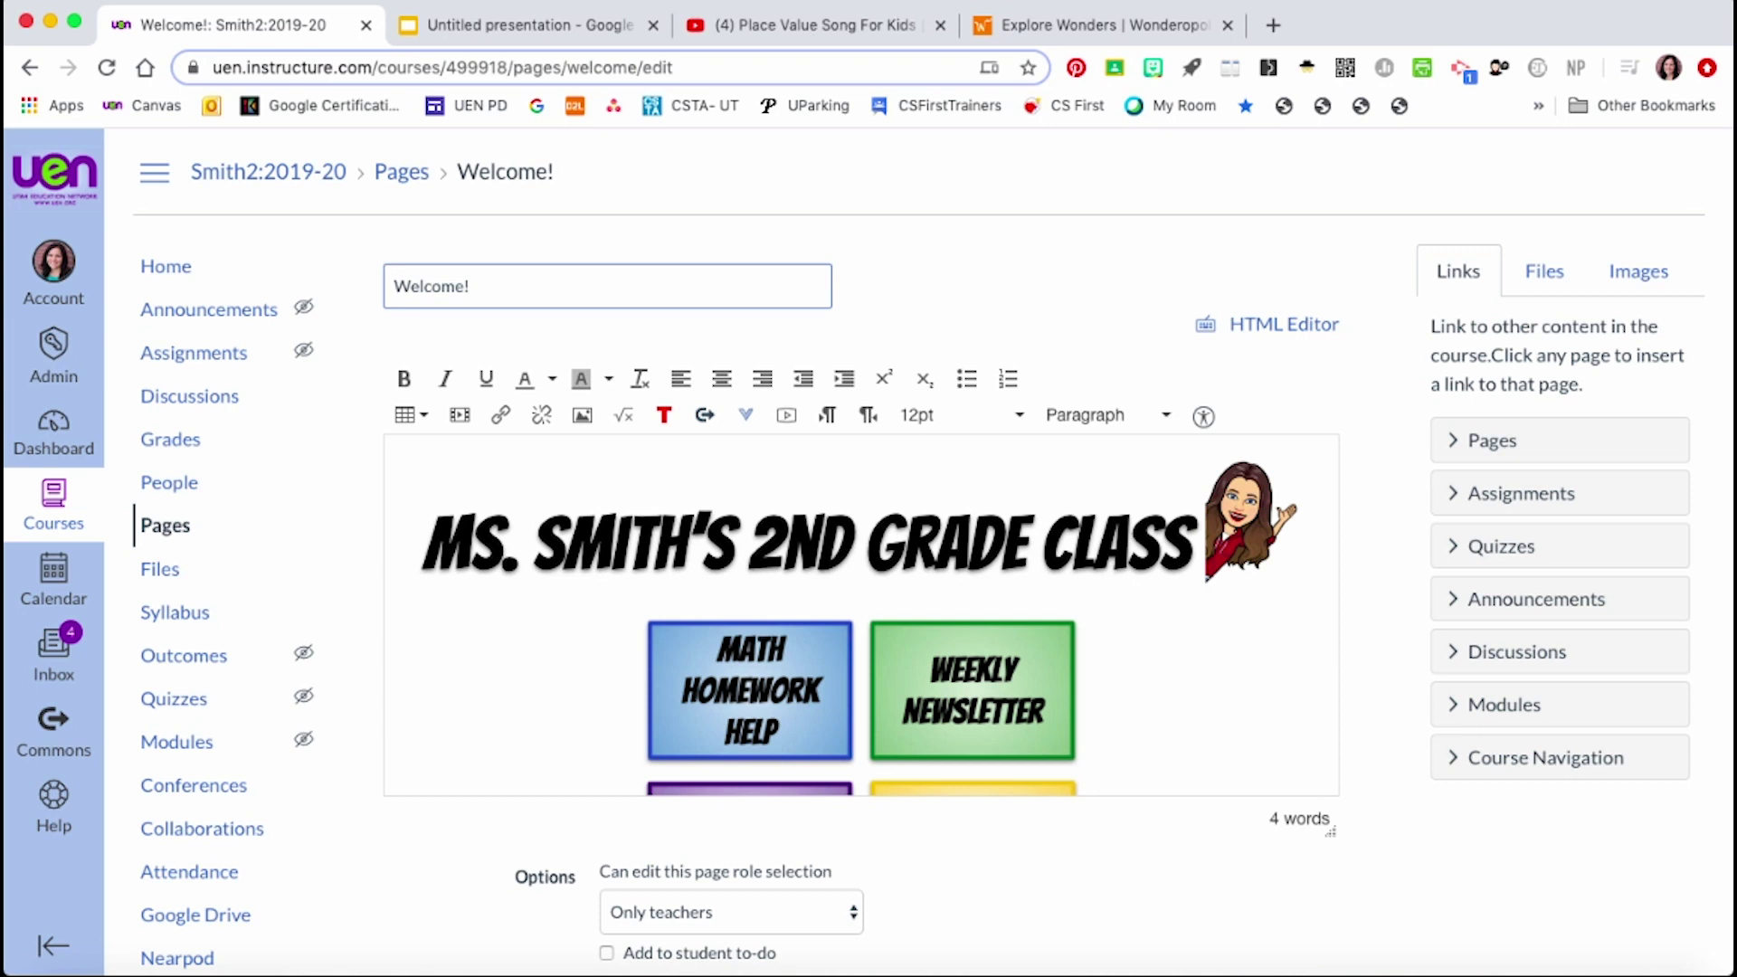
scroll(861, 615, "down", 6)
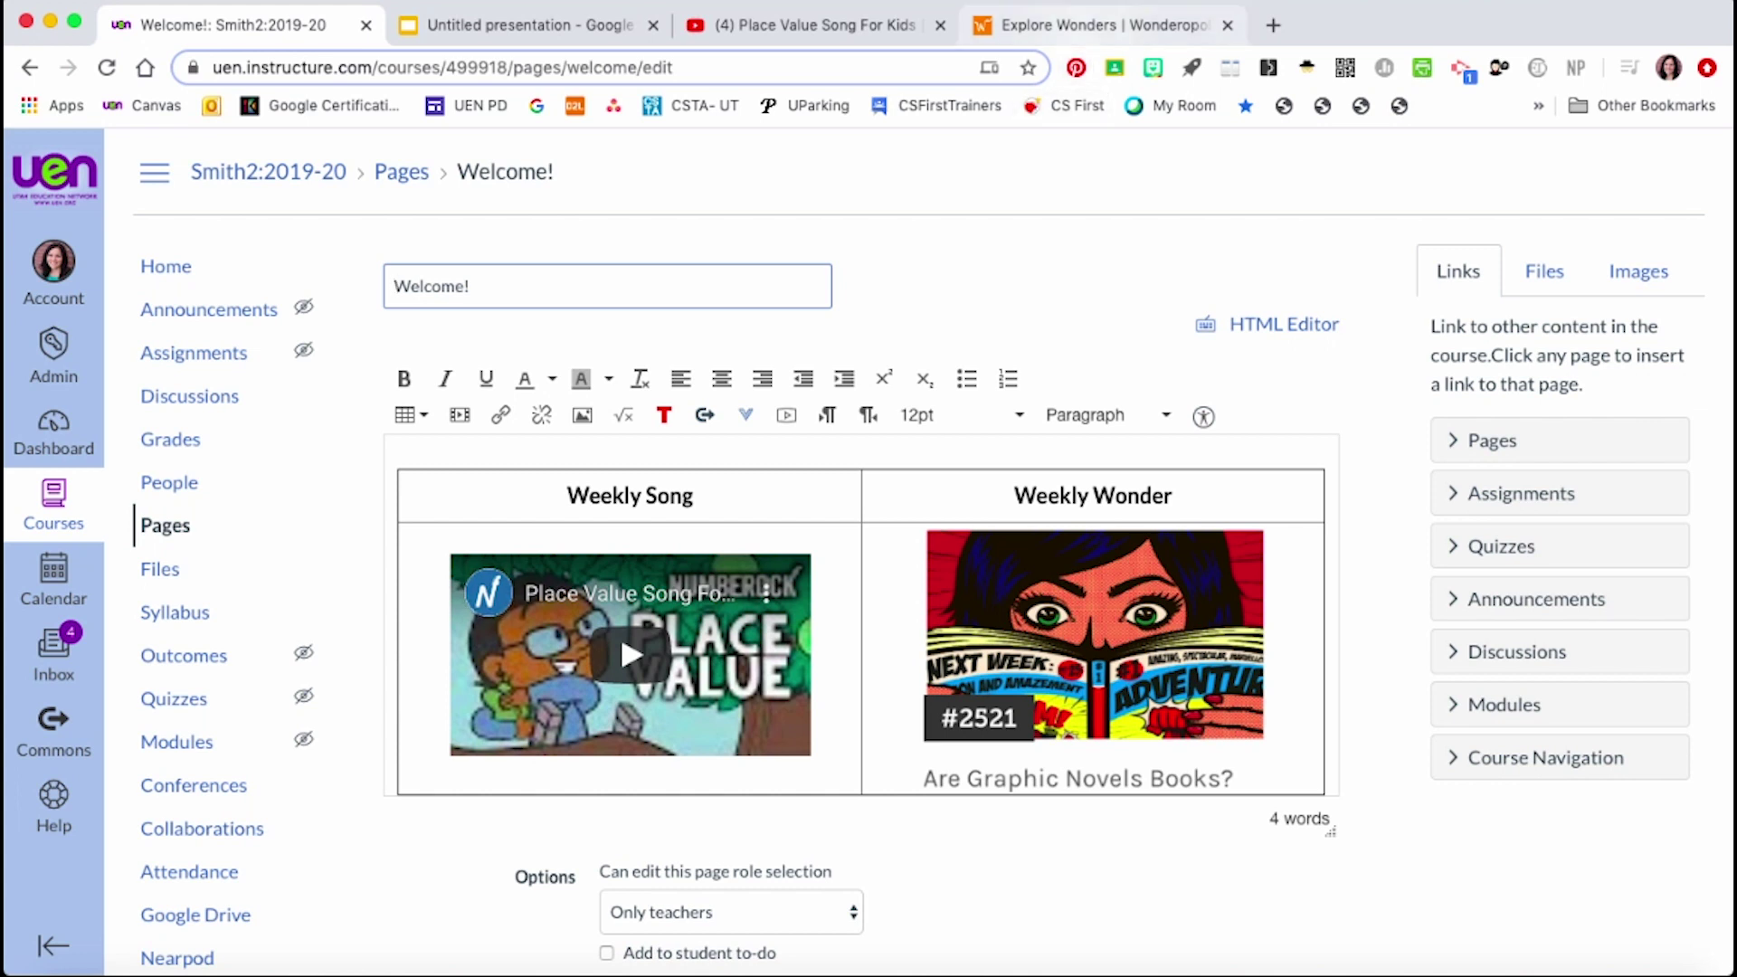
Switch to Wonderopolis, open the Language Arts wonder "Are Graphic Novels Books?" and copy its web address.
left_click(1090, 25)
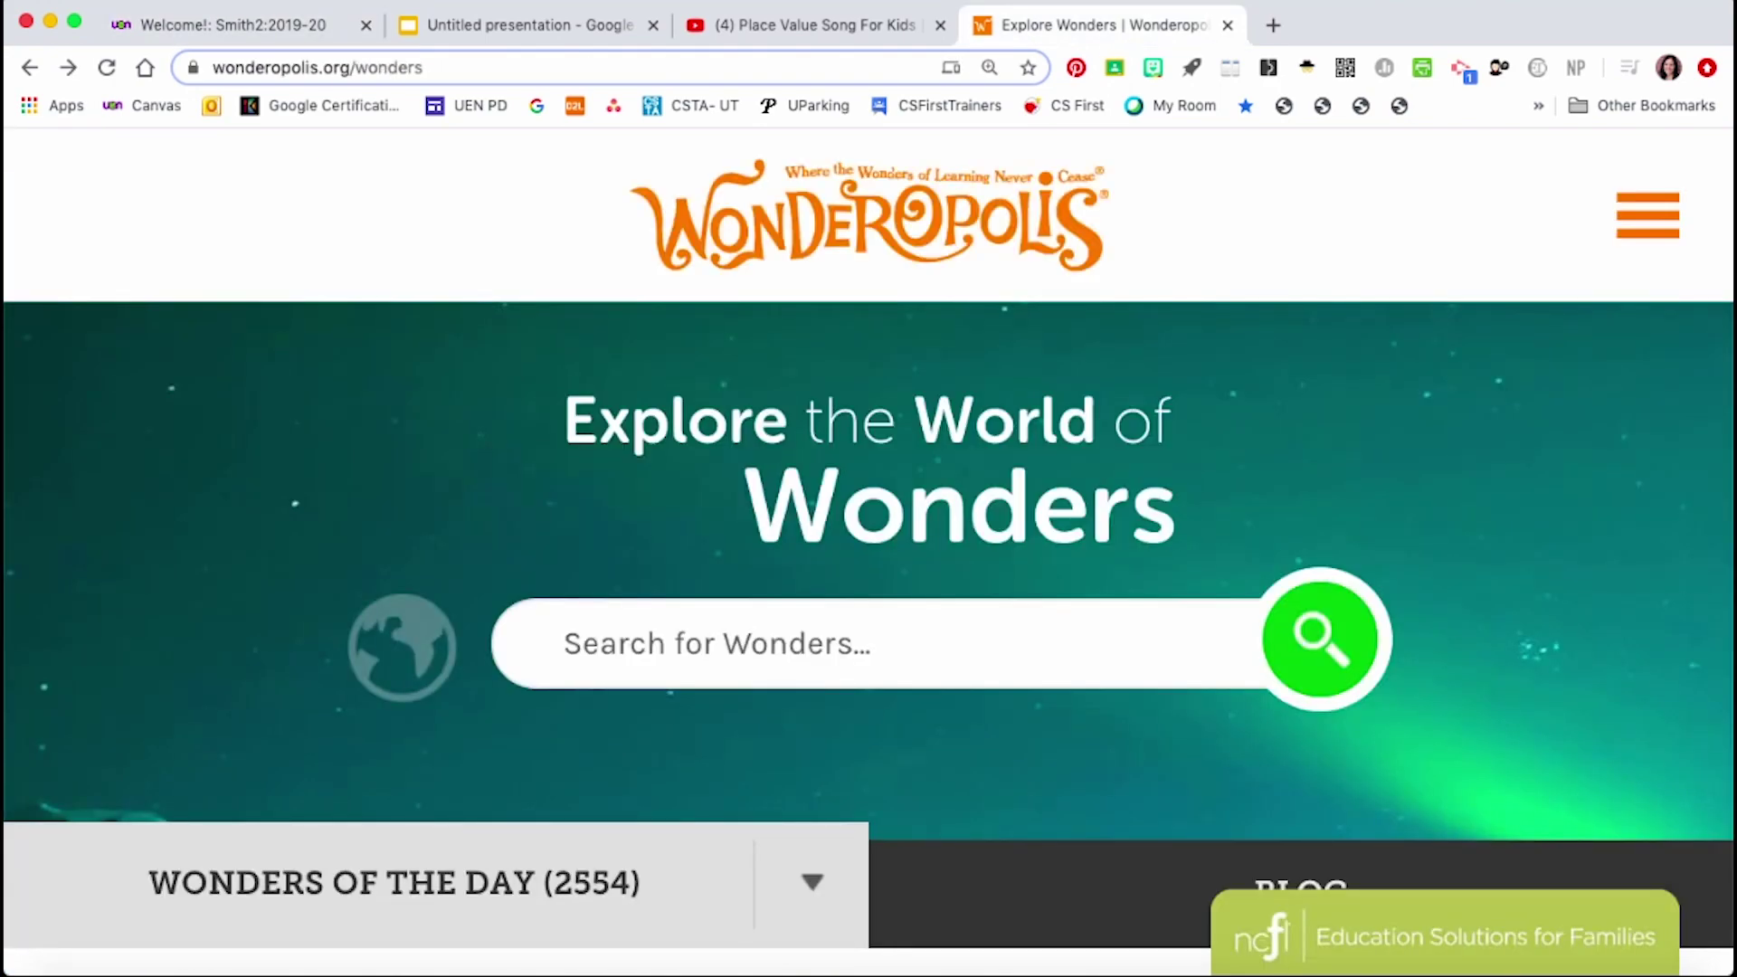
scroll(869, 633, "down", 10)
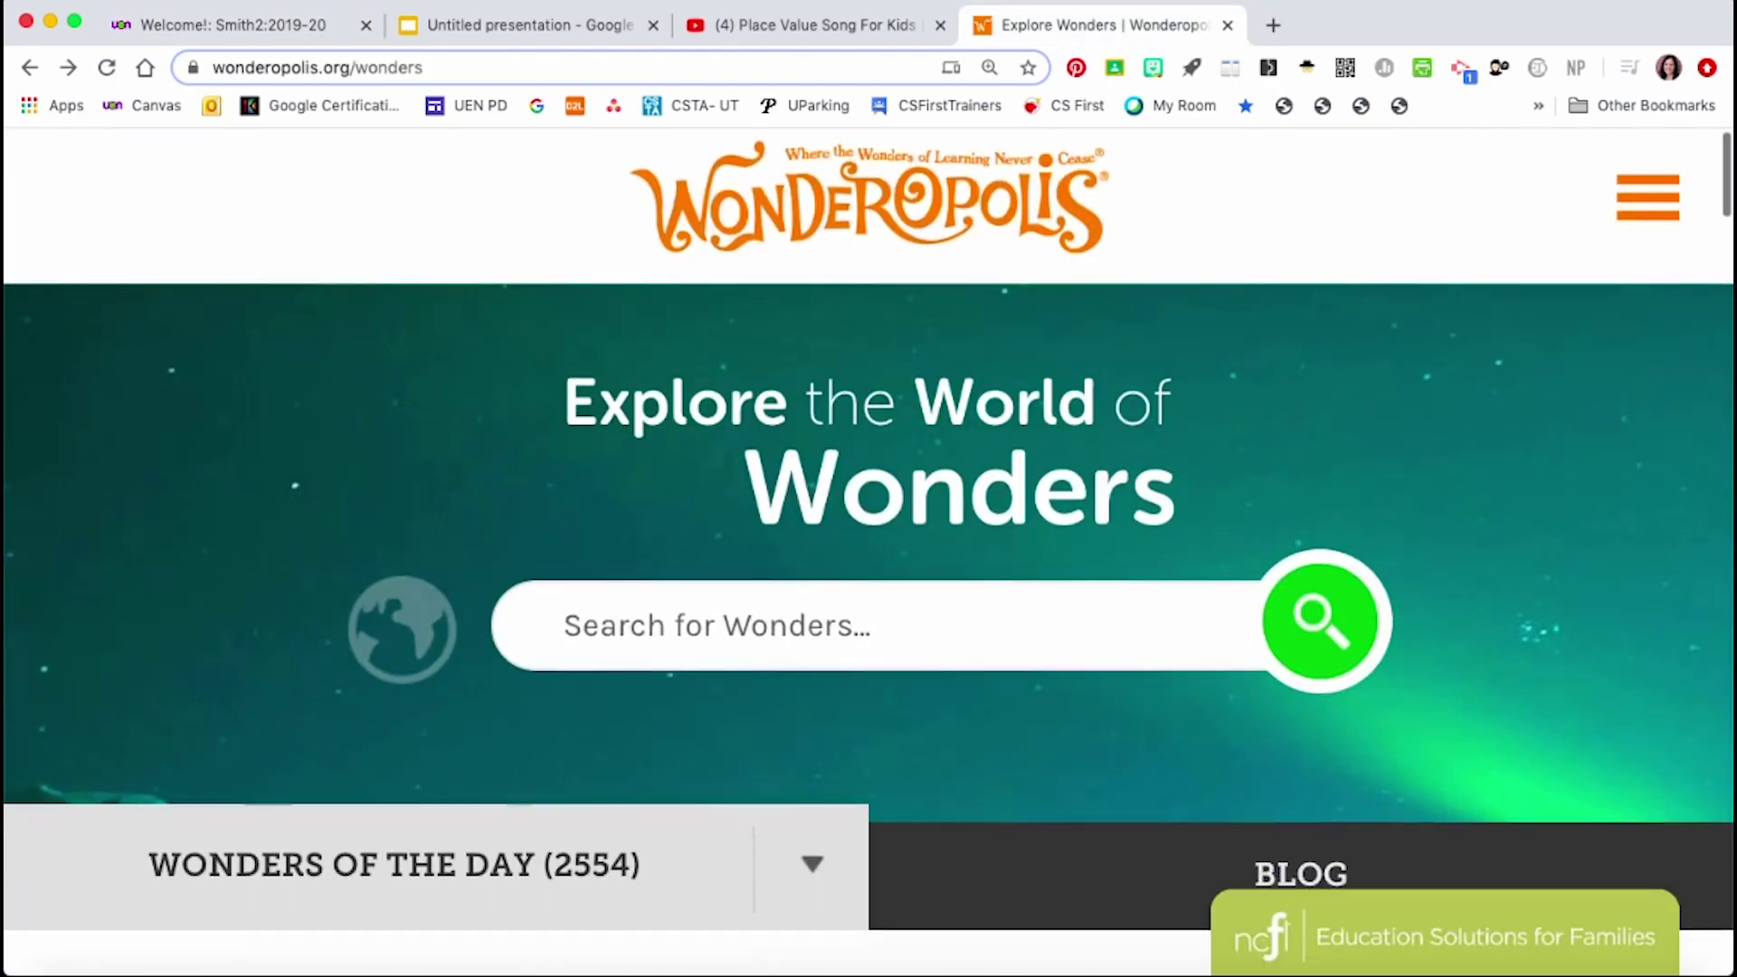
scroll(869, 588, "down", 15)
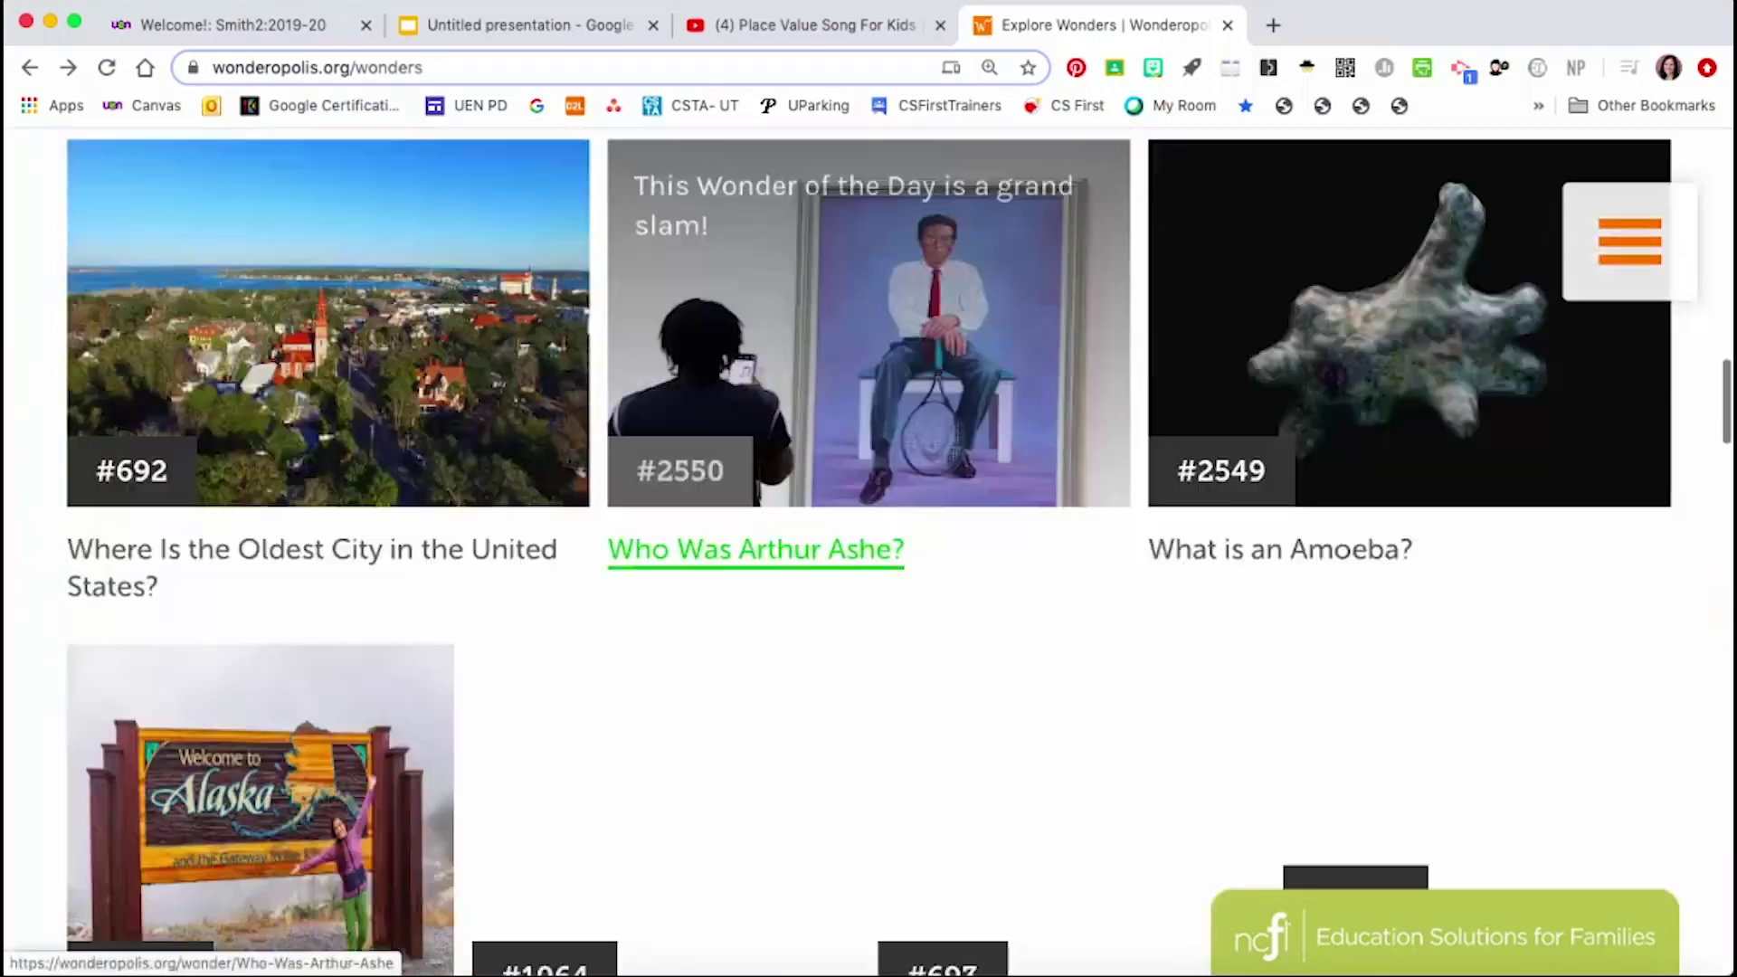
scroll(995, 588, "down", 20)
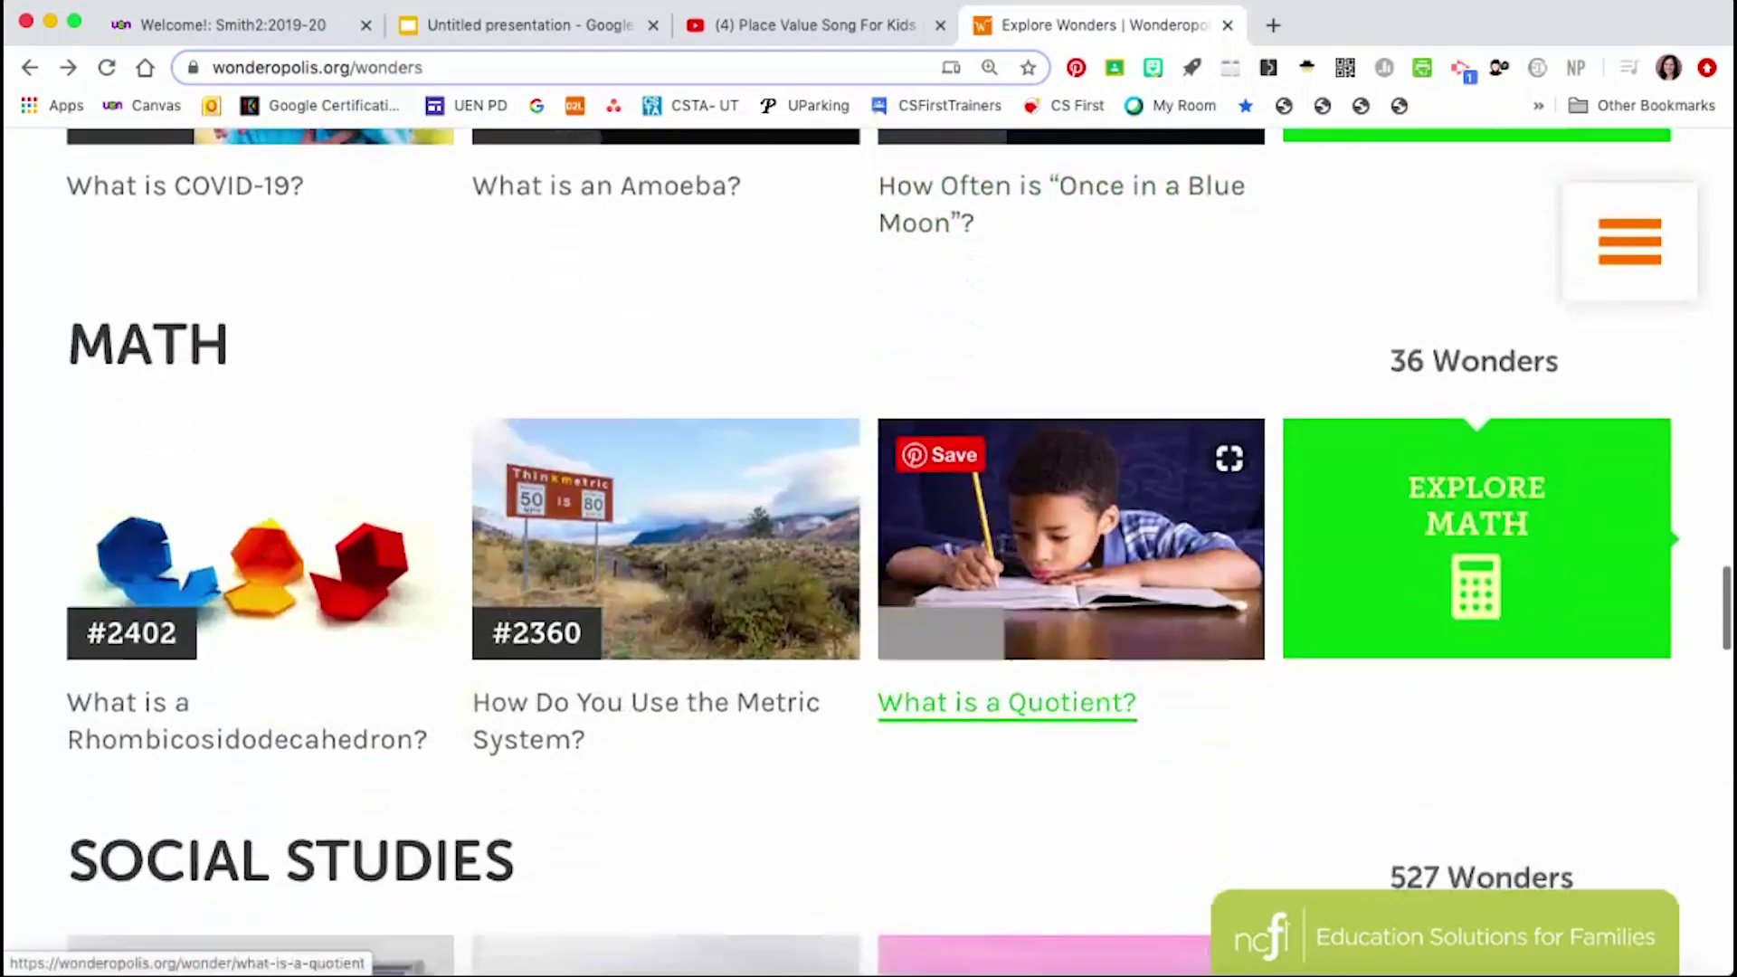
scroll(1040, 579, "down", 1)
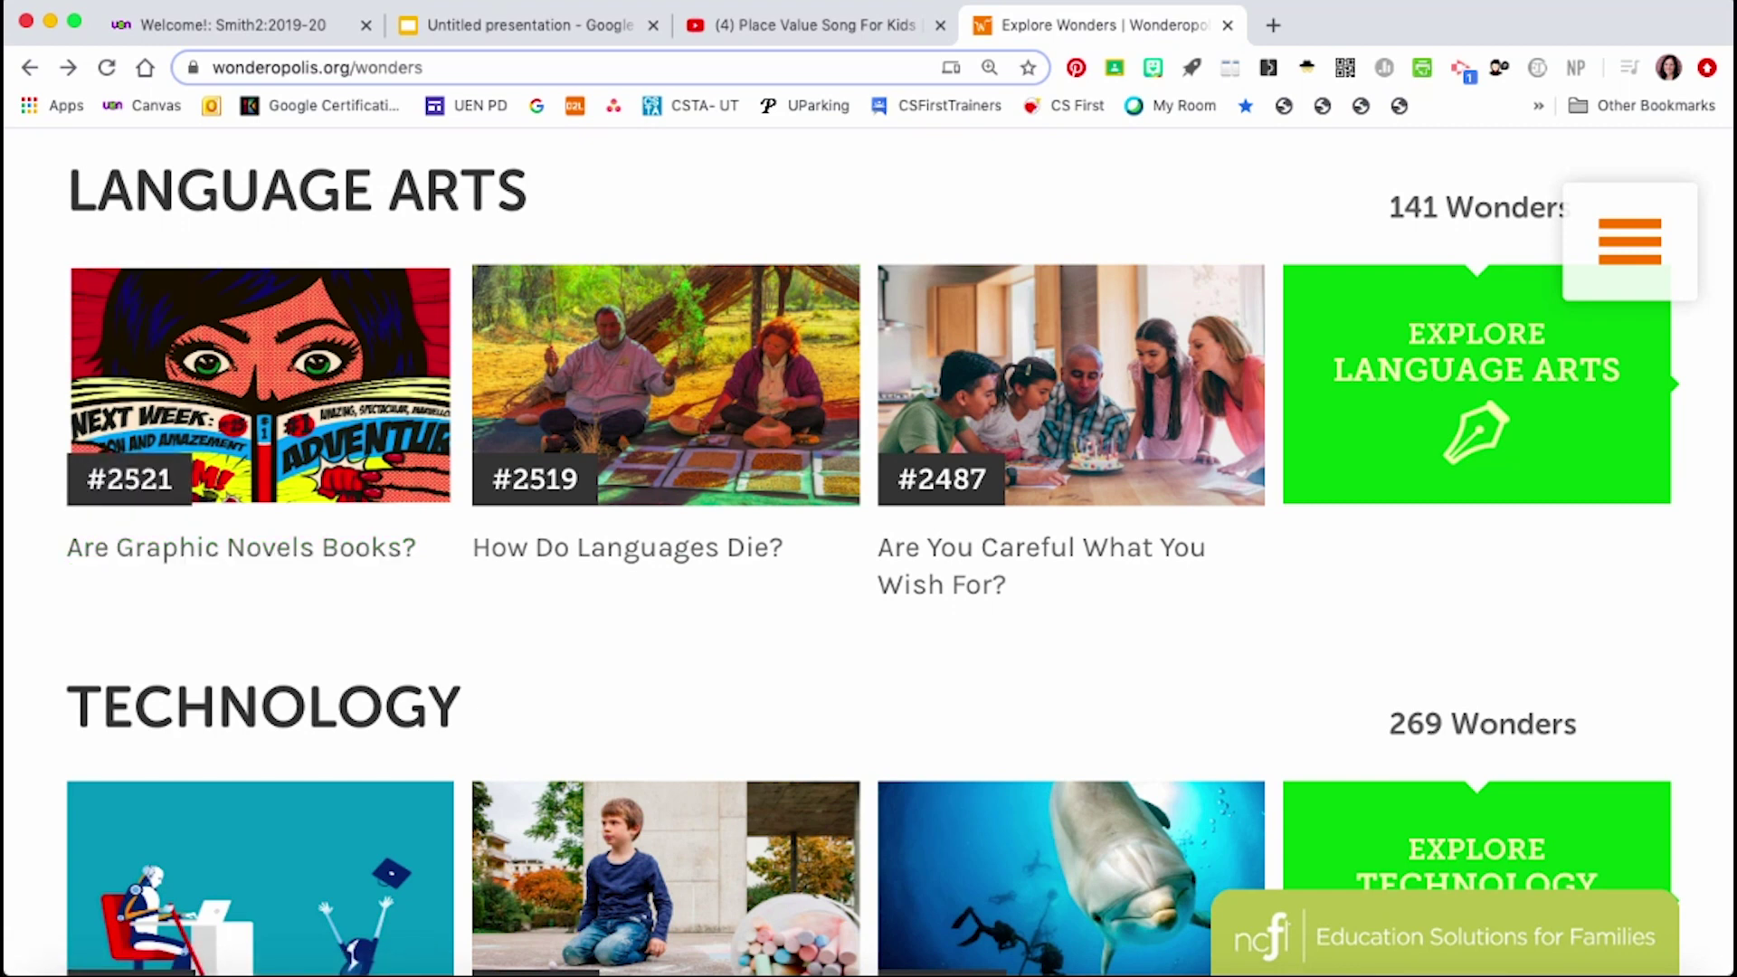
left_click(241, 548)
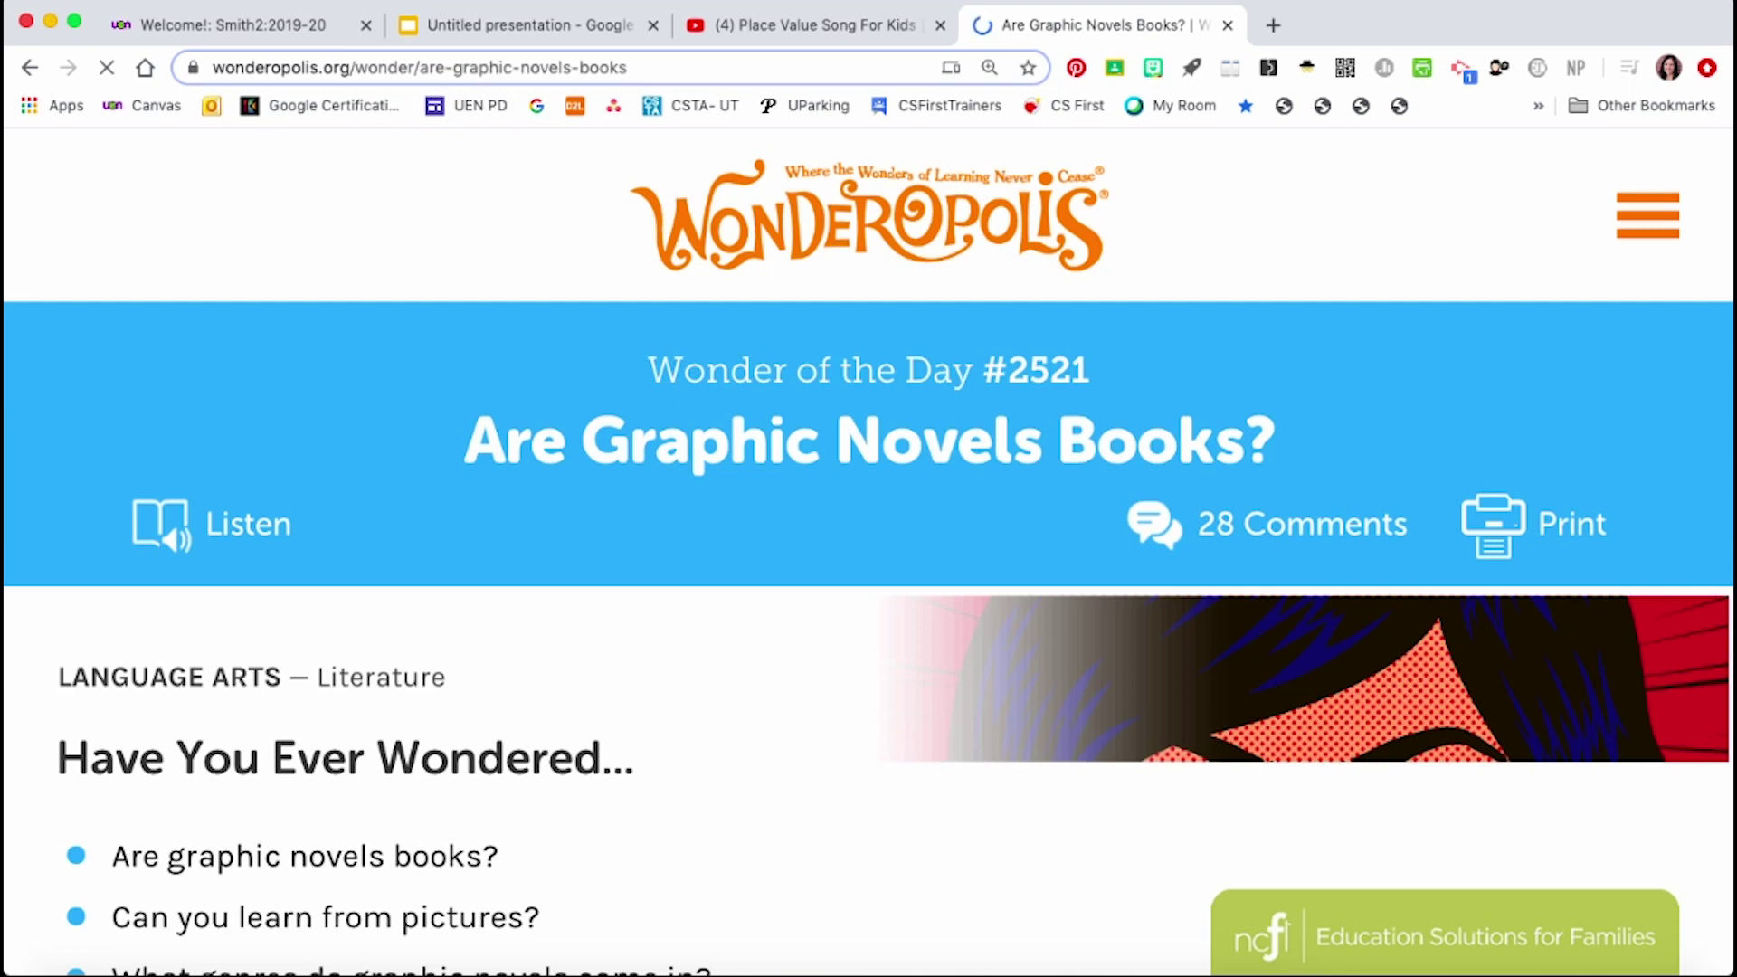
key("super+a")
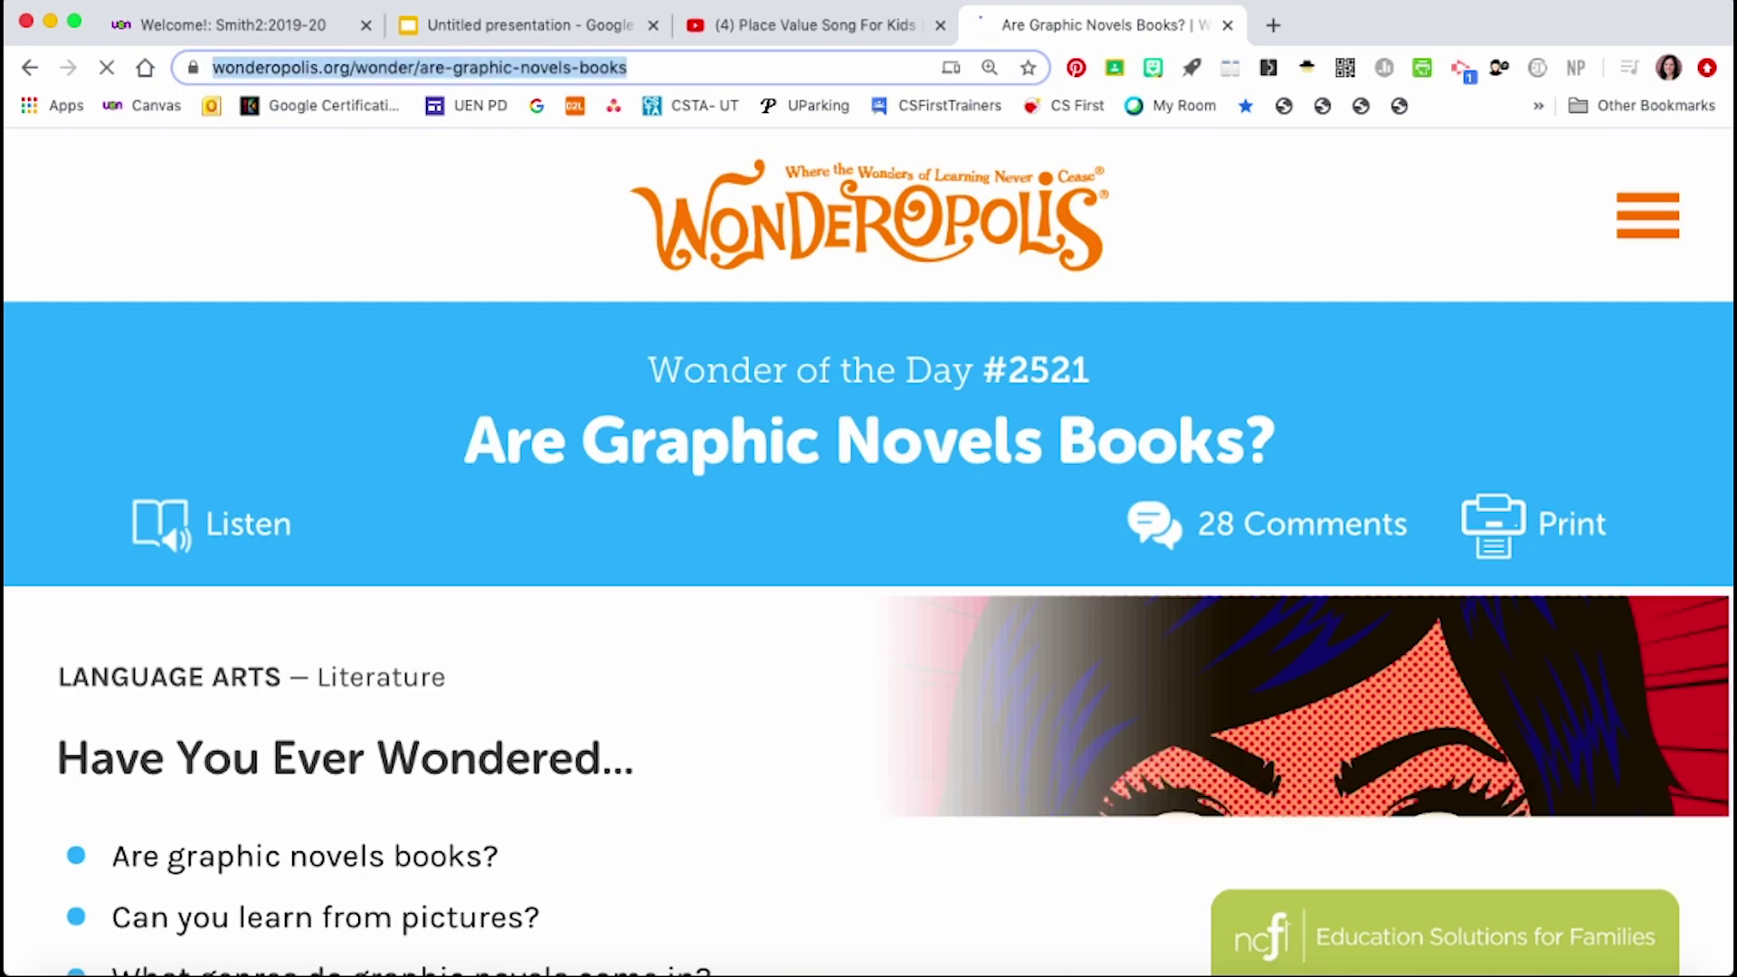
right_click(473, 67)
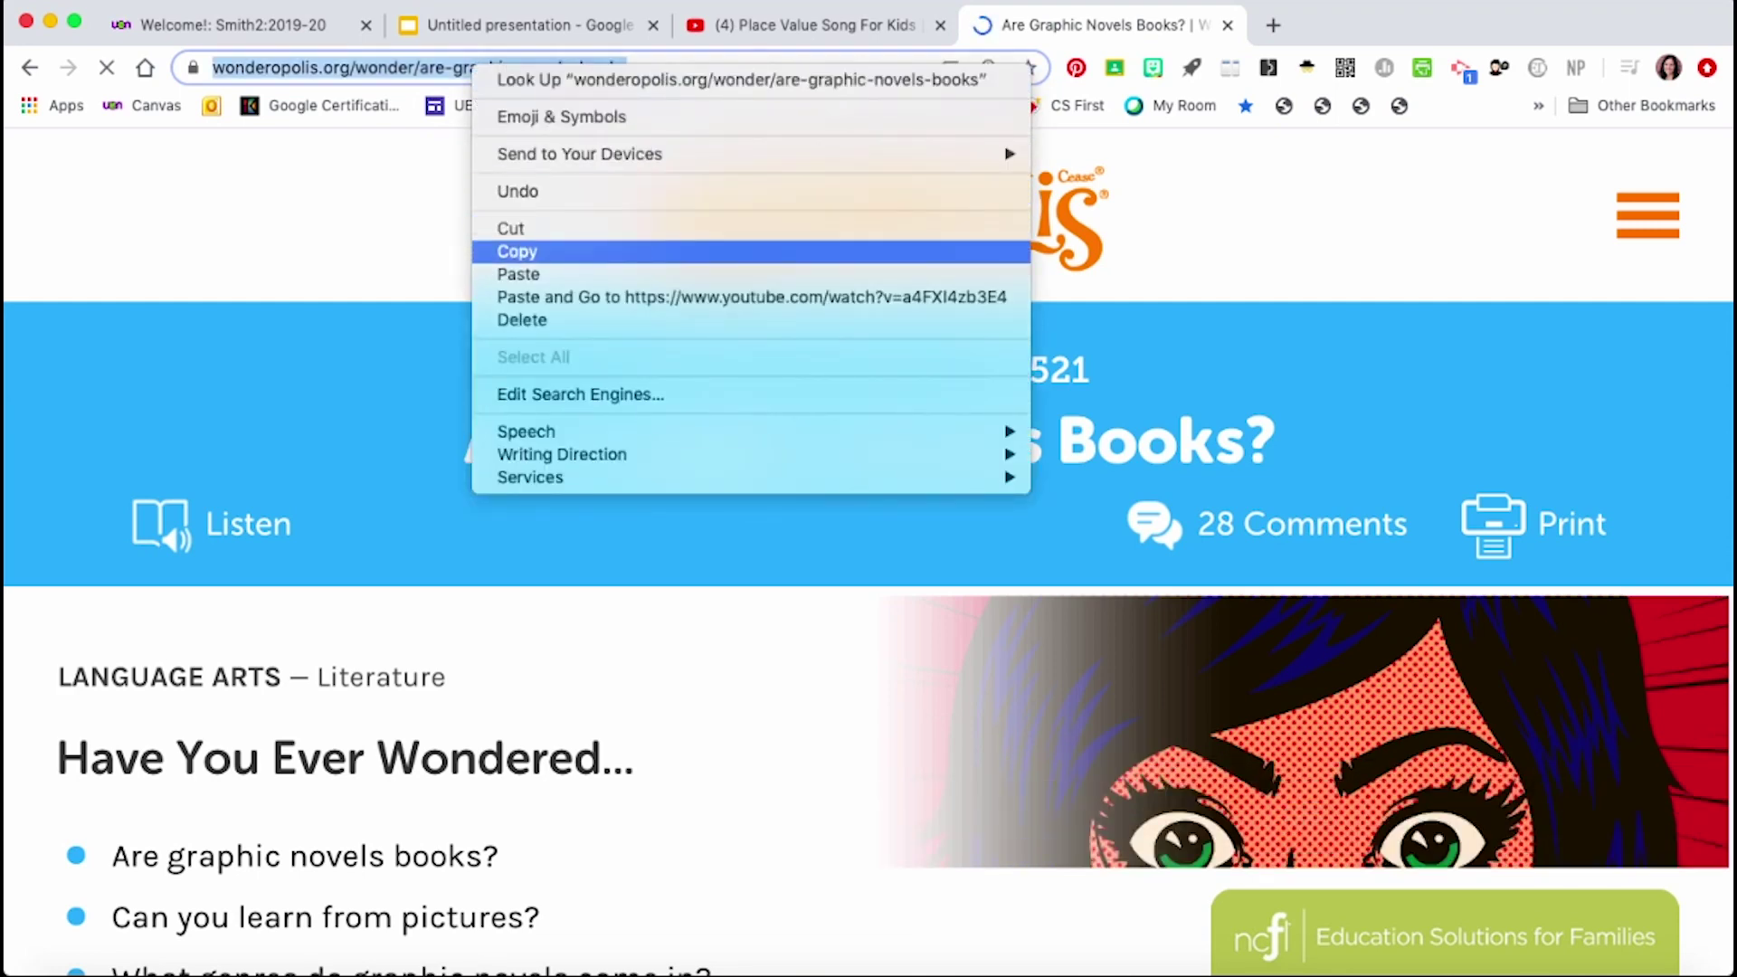
left_click(517, 251)
Back in Canvas, link the Weekly Wonder image to the copied "Are Graphic Novels Books?" web address.
left_click(234, 25)
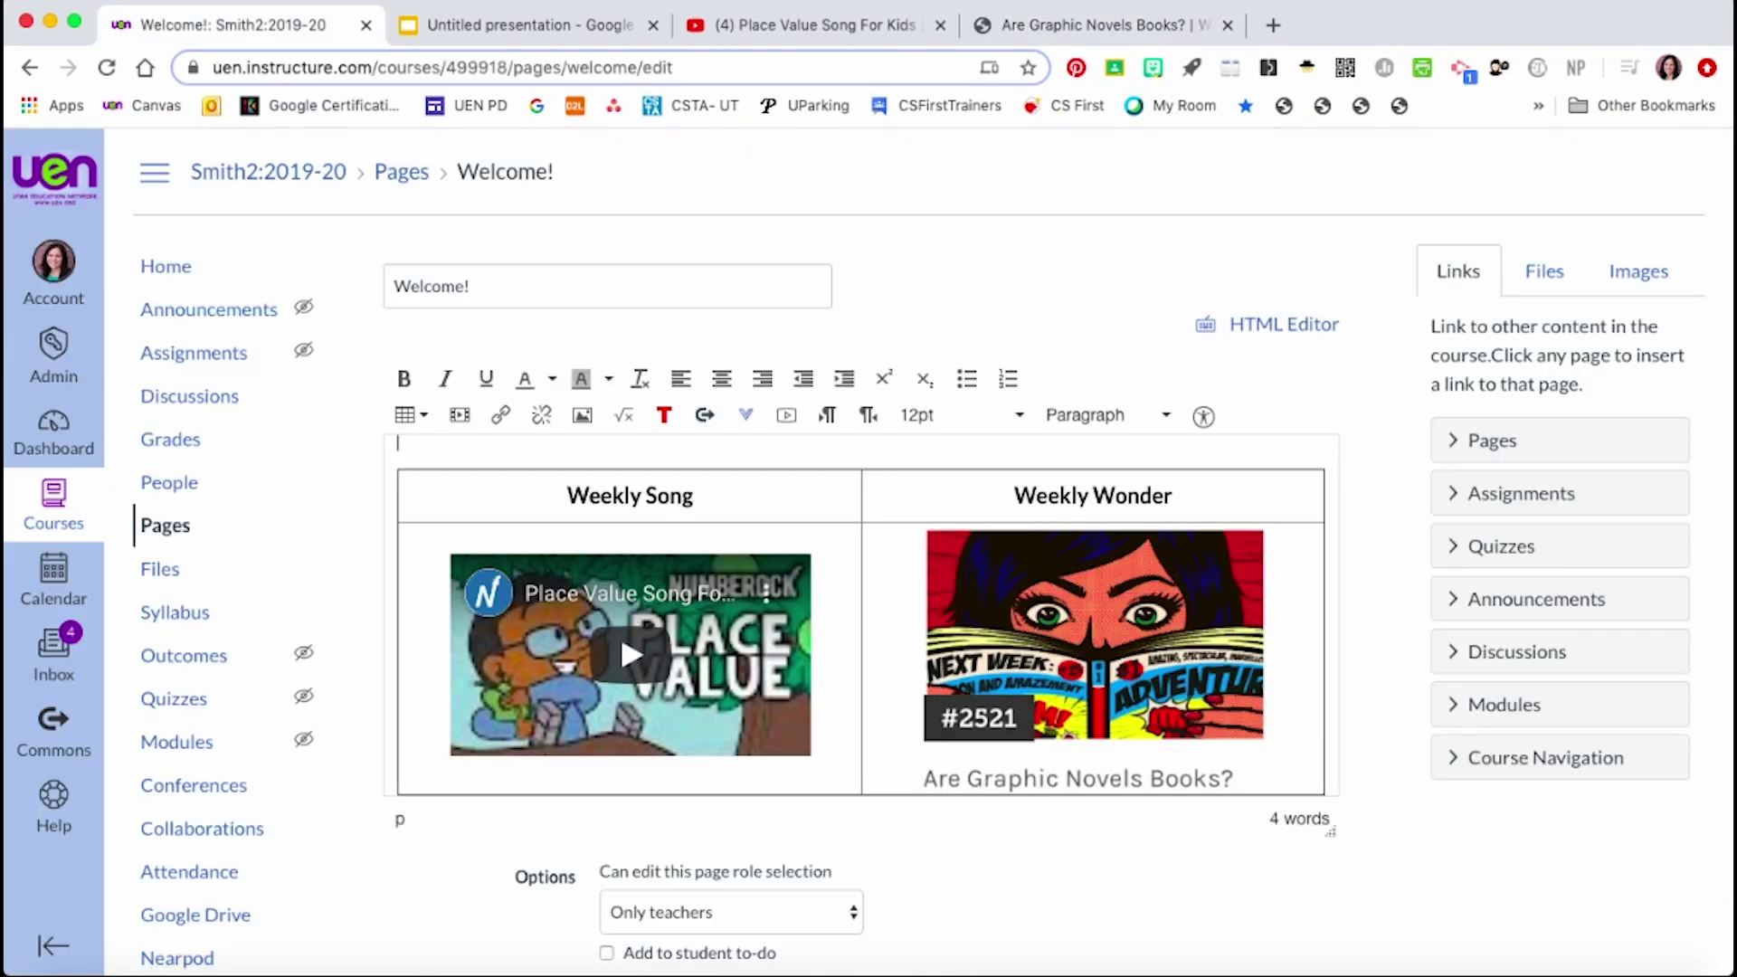
left_click(1093, 658)
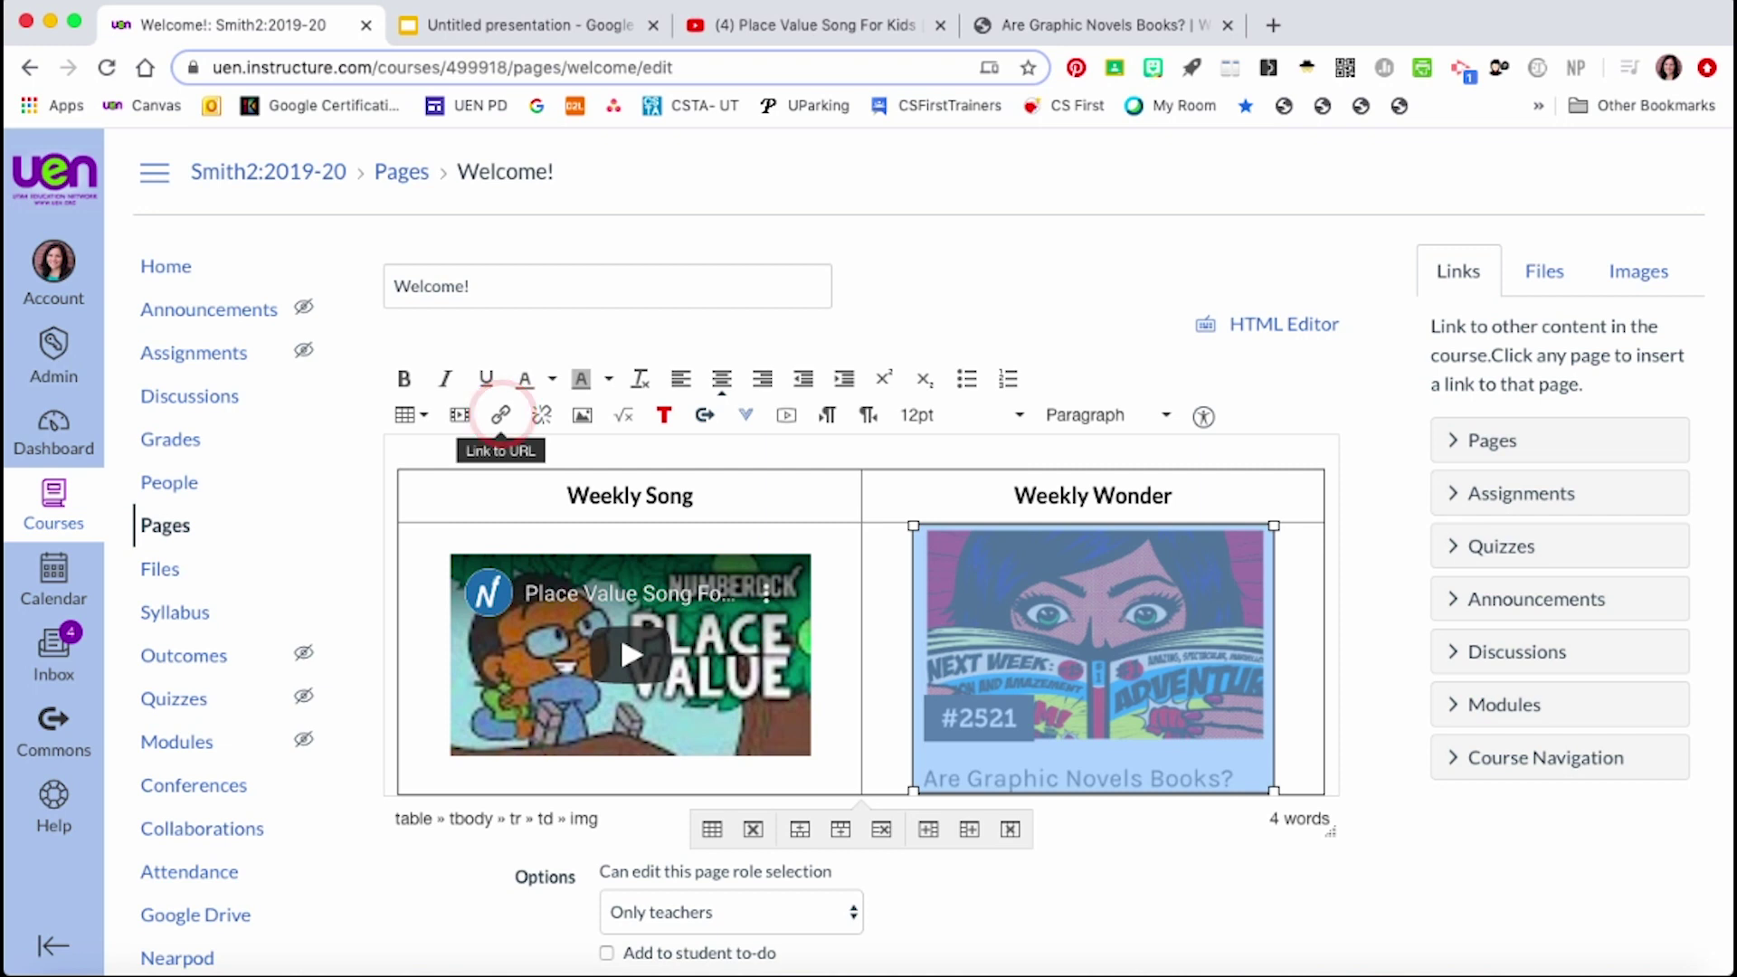
left_click(501, 417)
left_click(502, 418)
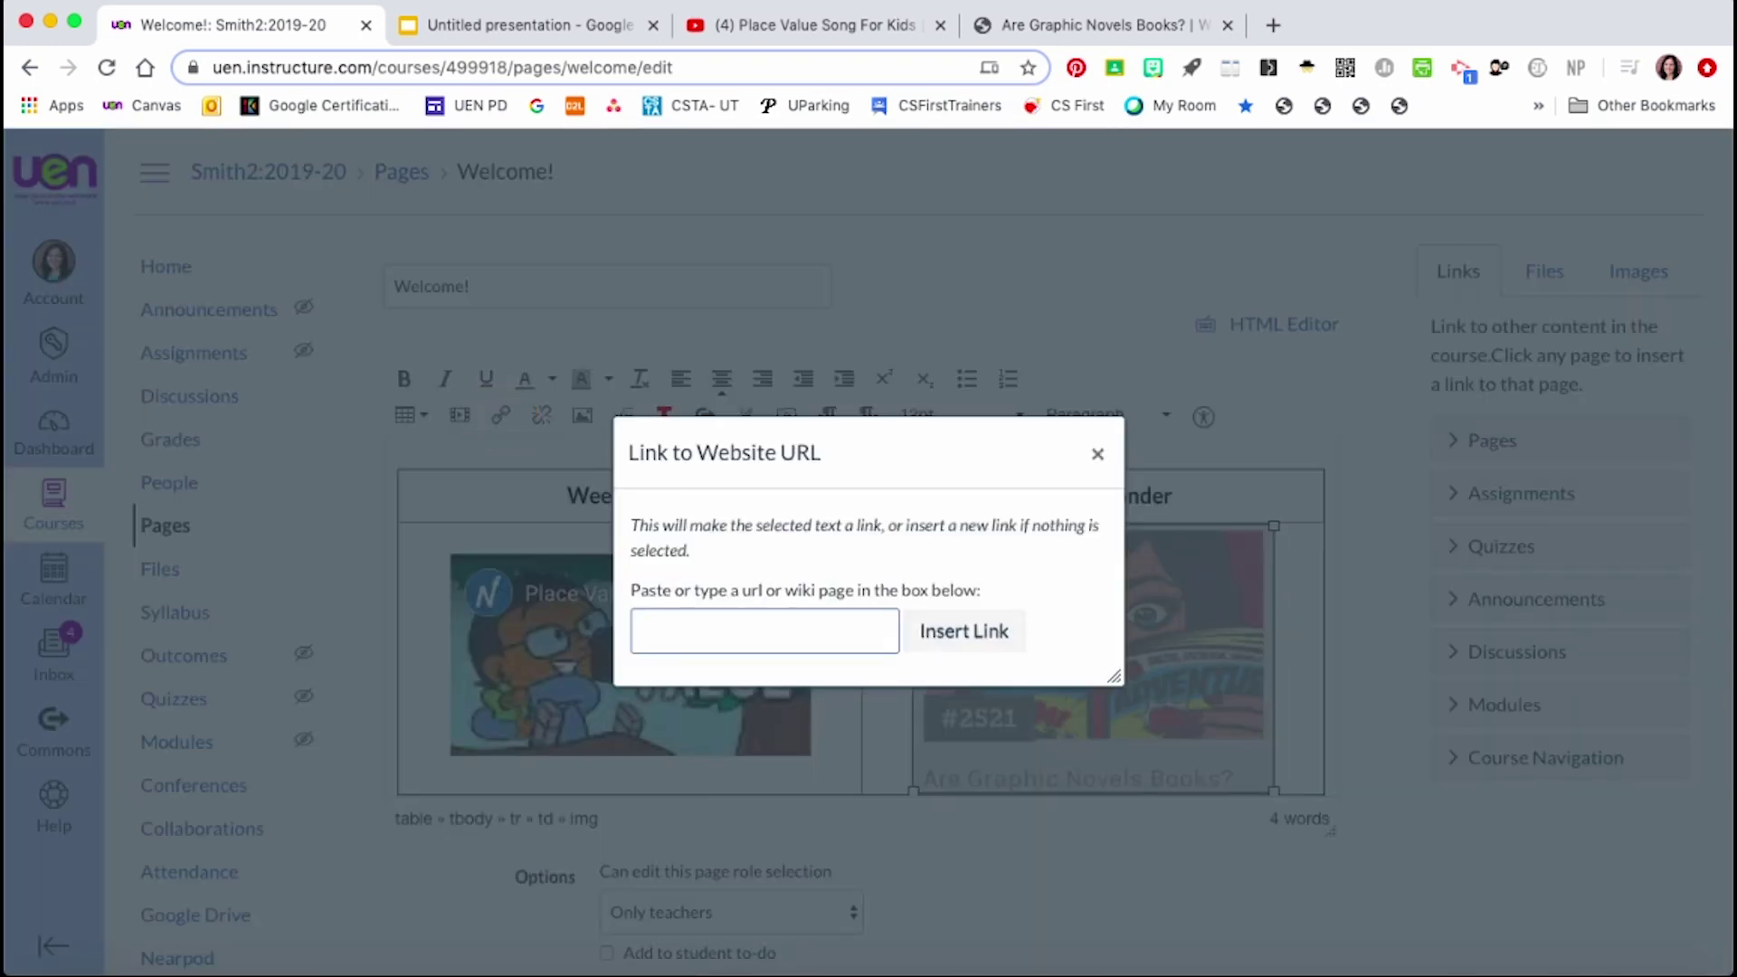
key("super+v")
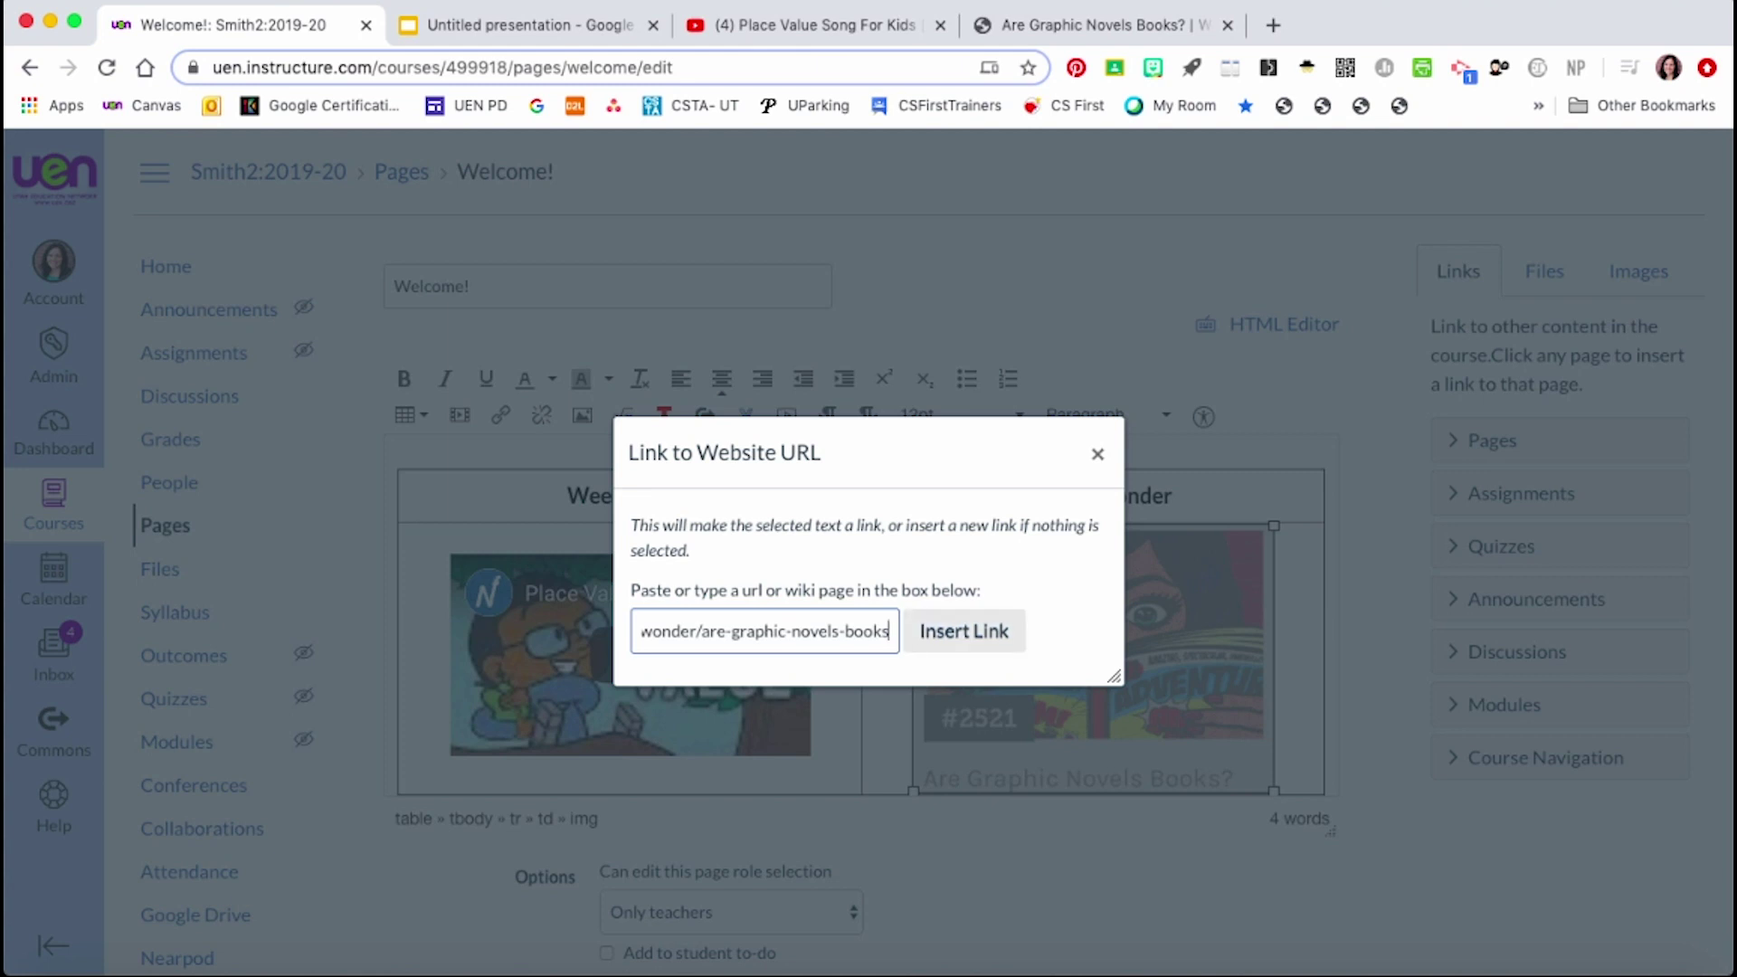
left_click(964, 631)
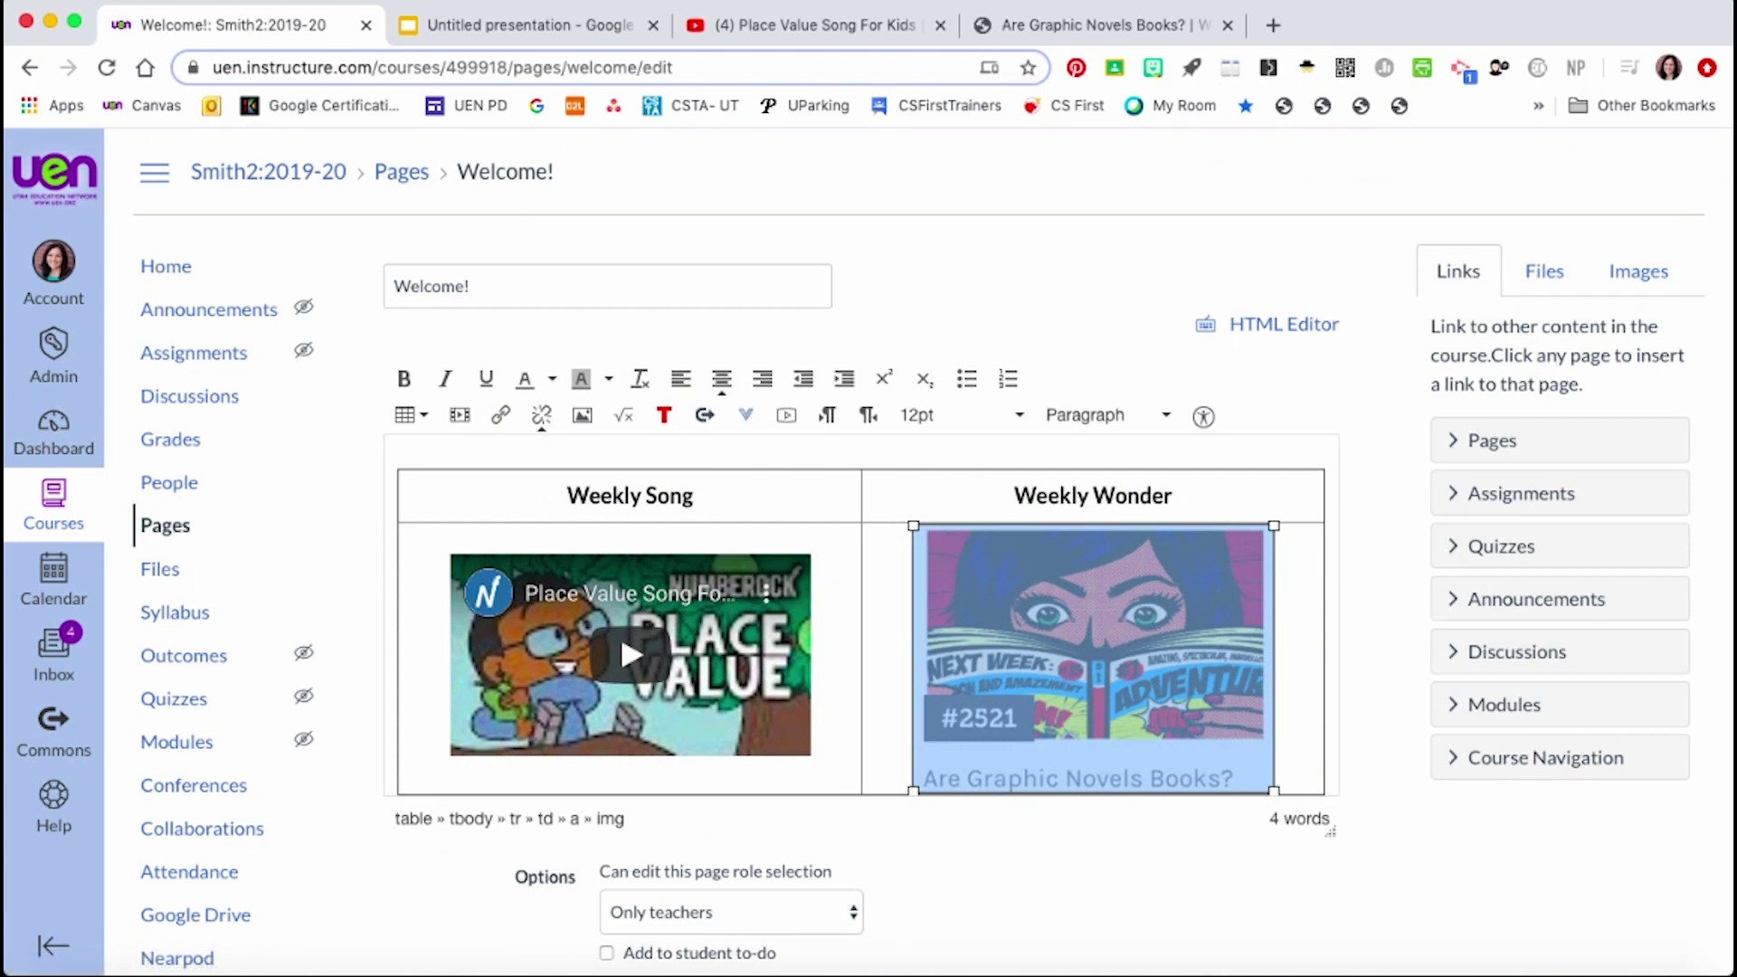
left_click(1274, 659)
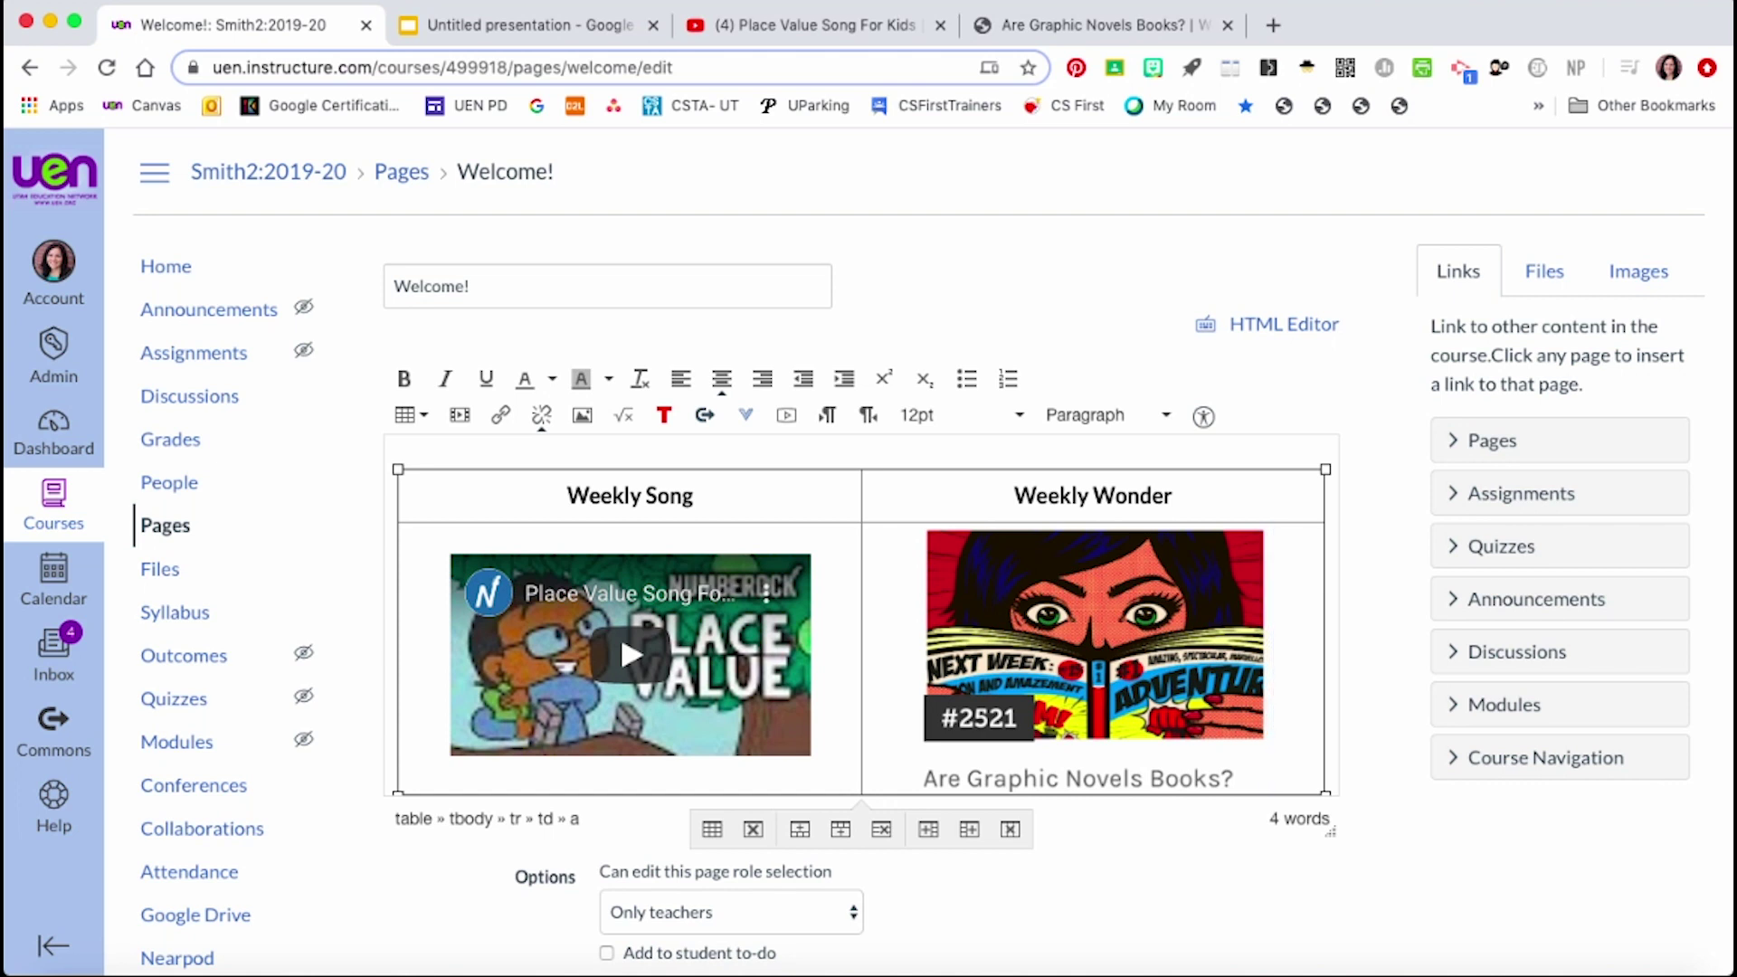
Link the Storytime! button image to the course page Story Time from Space and save the Welcome! page.
scroll(619, 650, "up", 5)
scroll(861, 616, "up", 2)
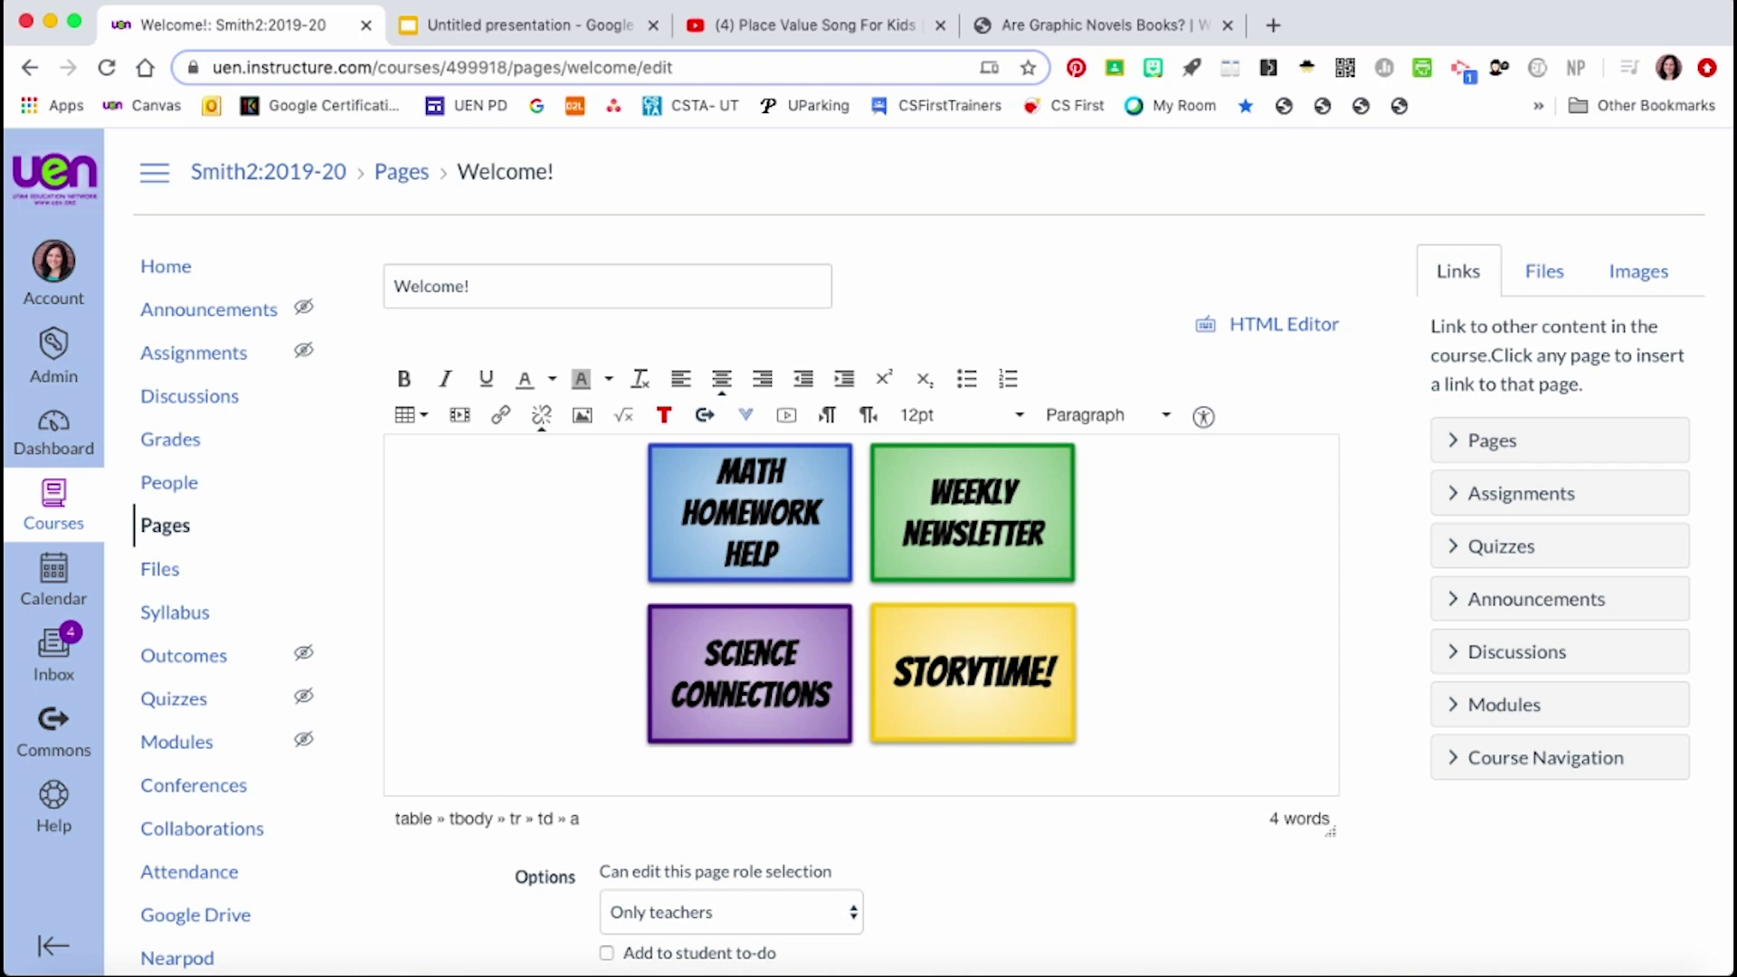
left_click(973, 672)
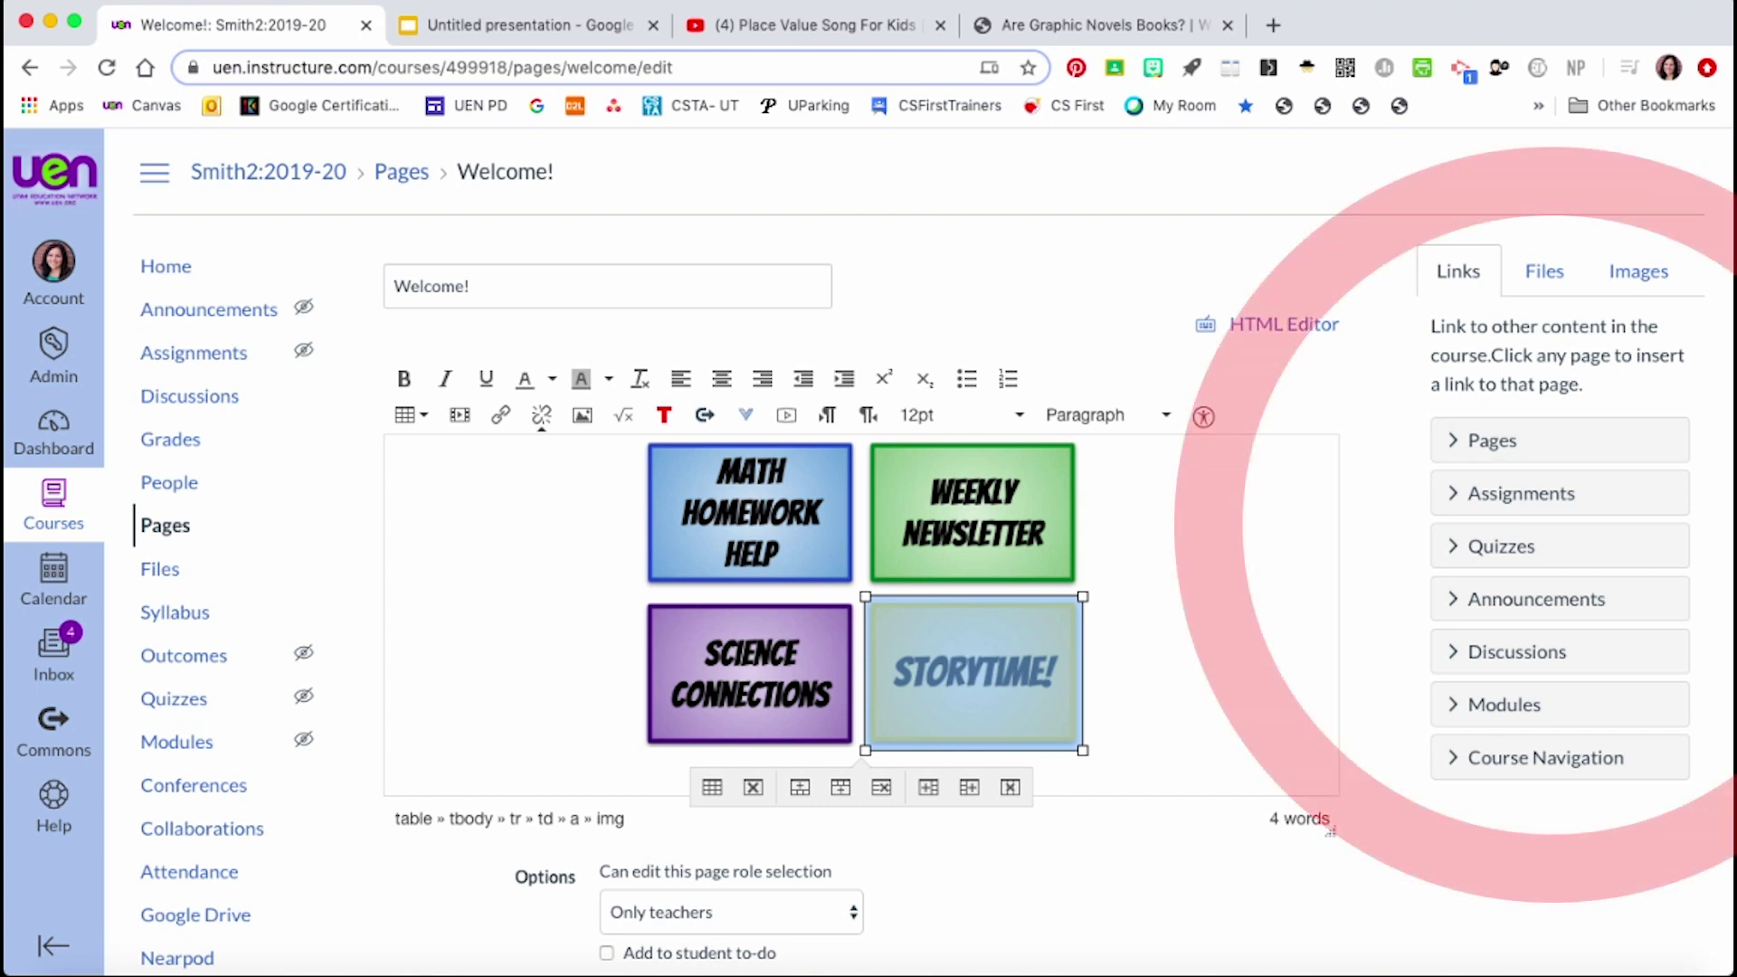
left_click(1458, 271)
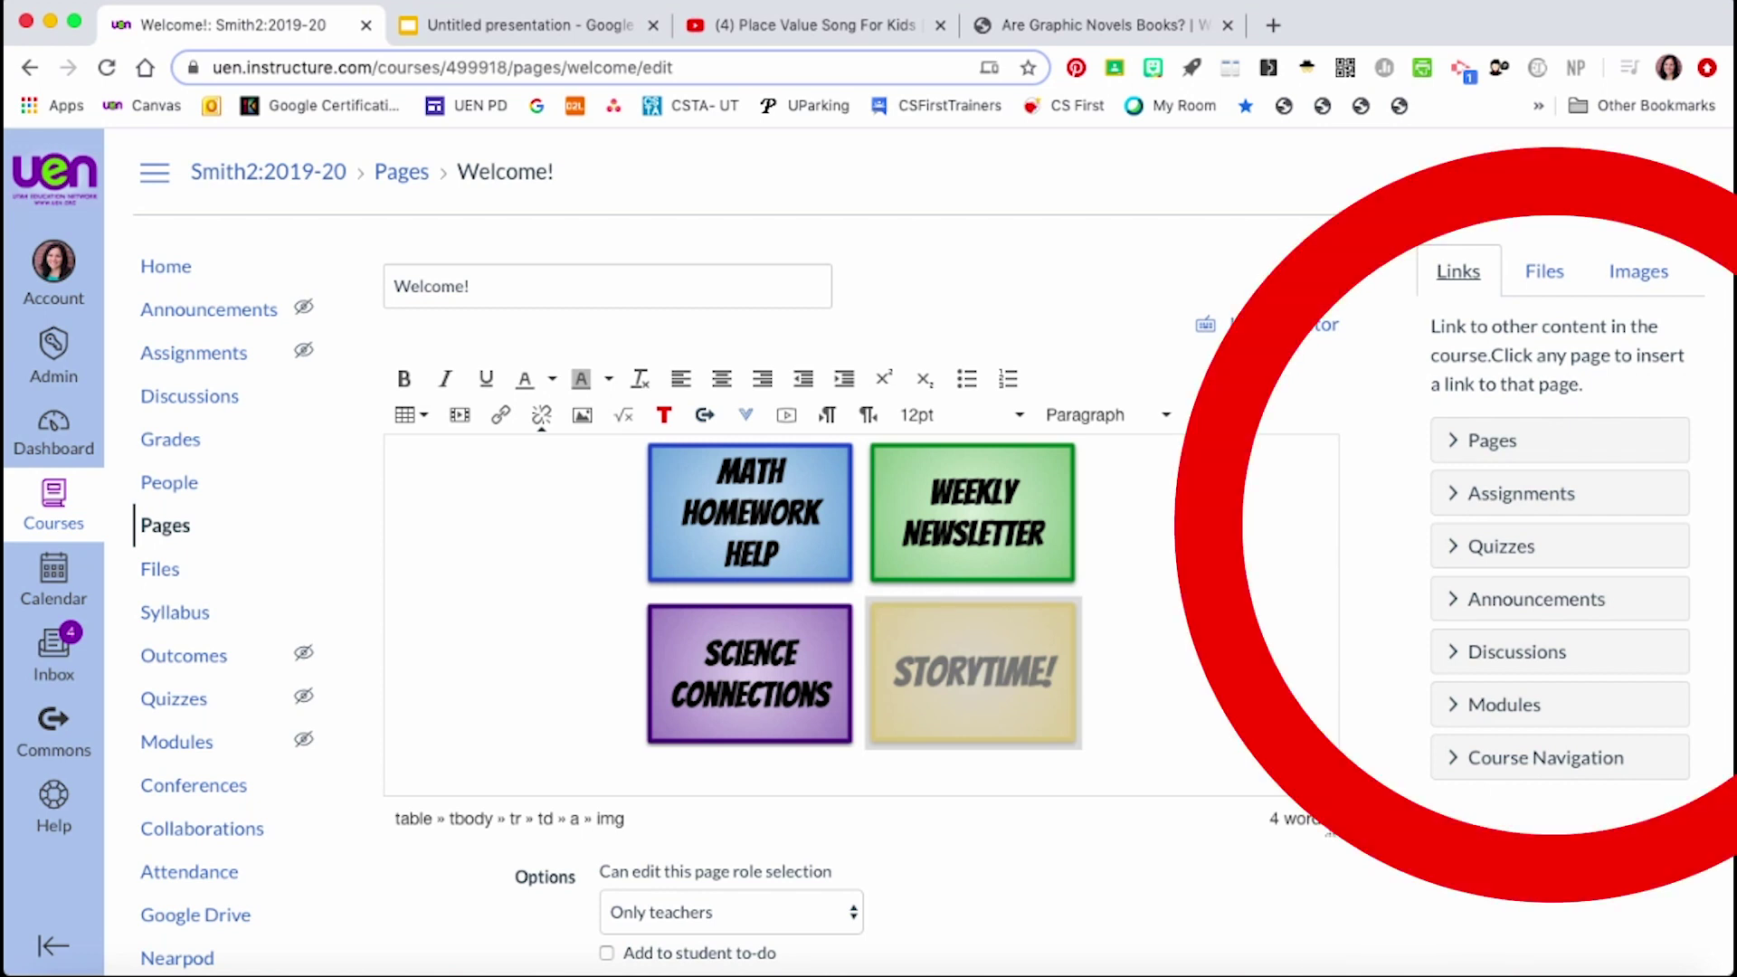
left_click(1493, 441)
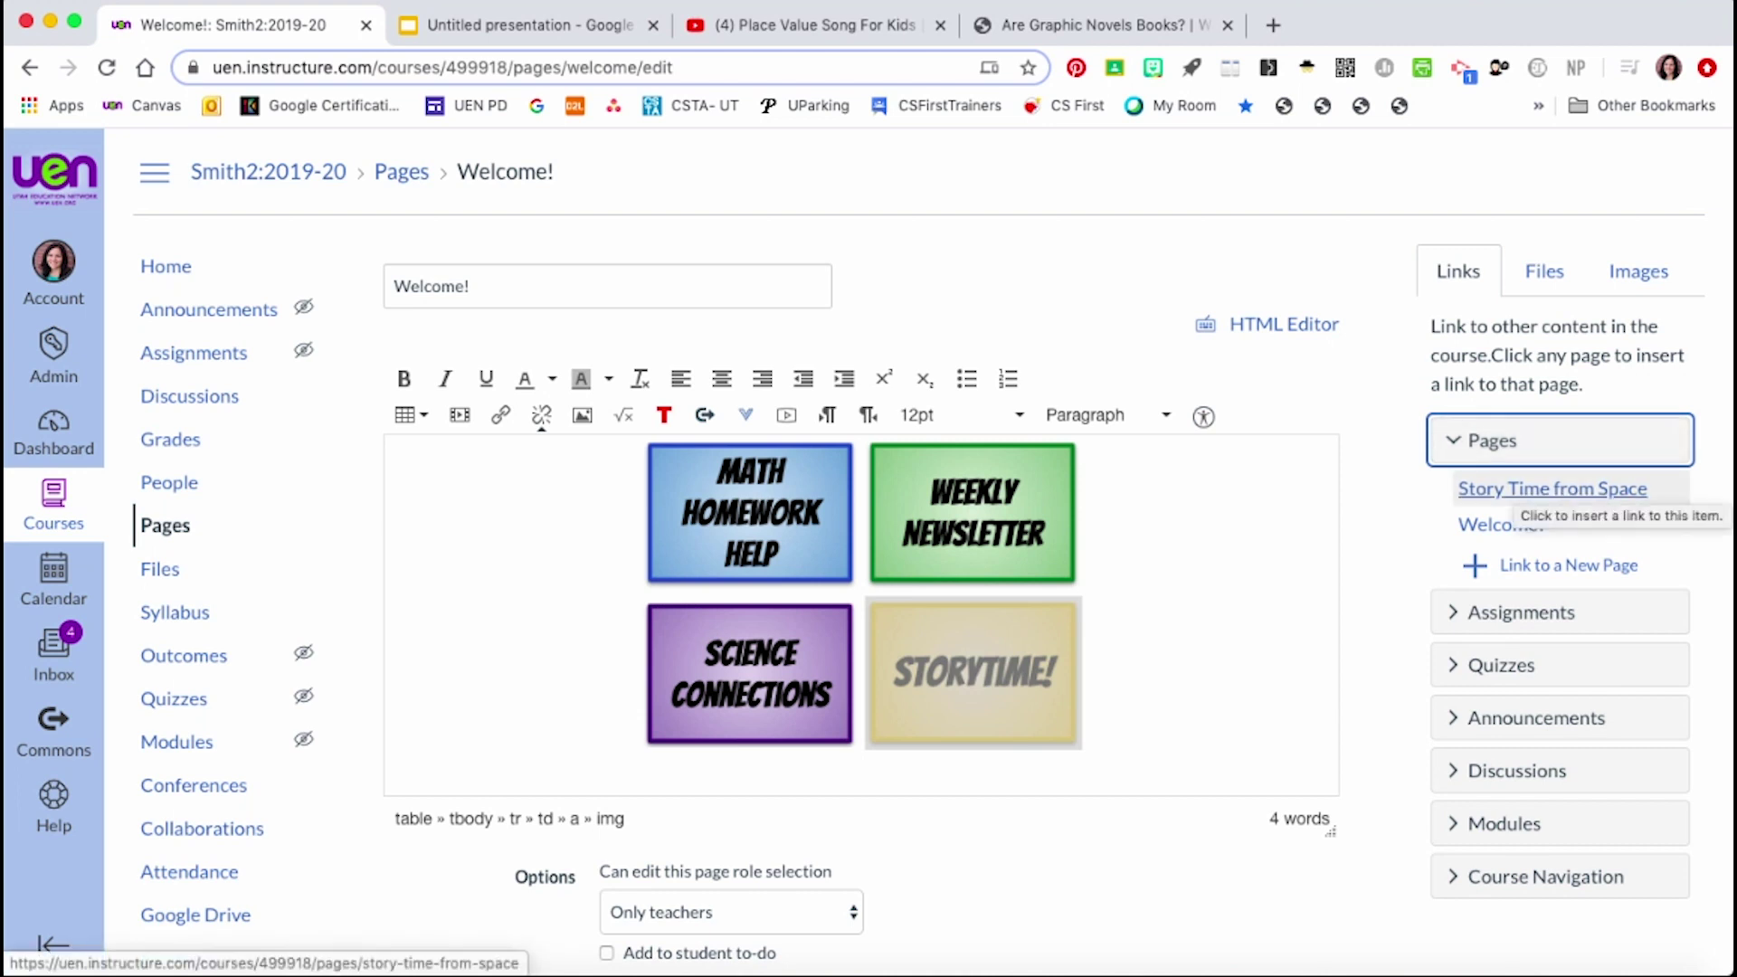
left_click(1552, 489)
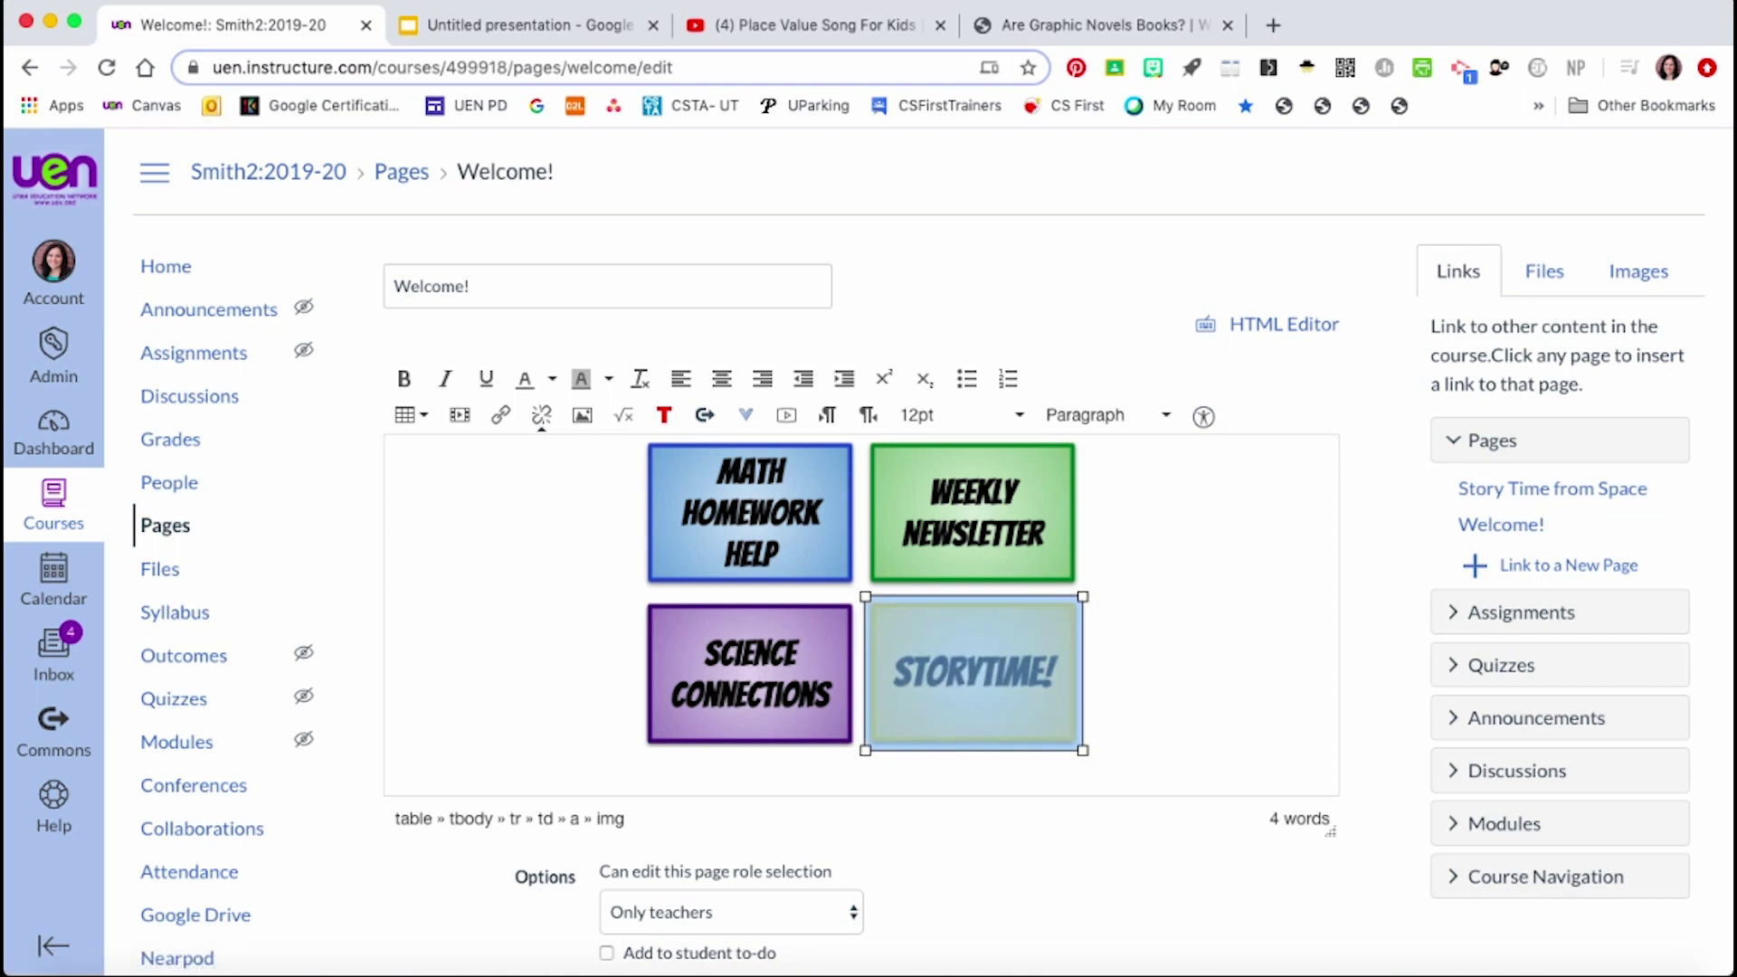
left_click(1086, 674)
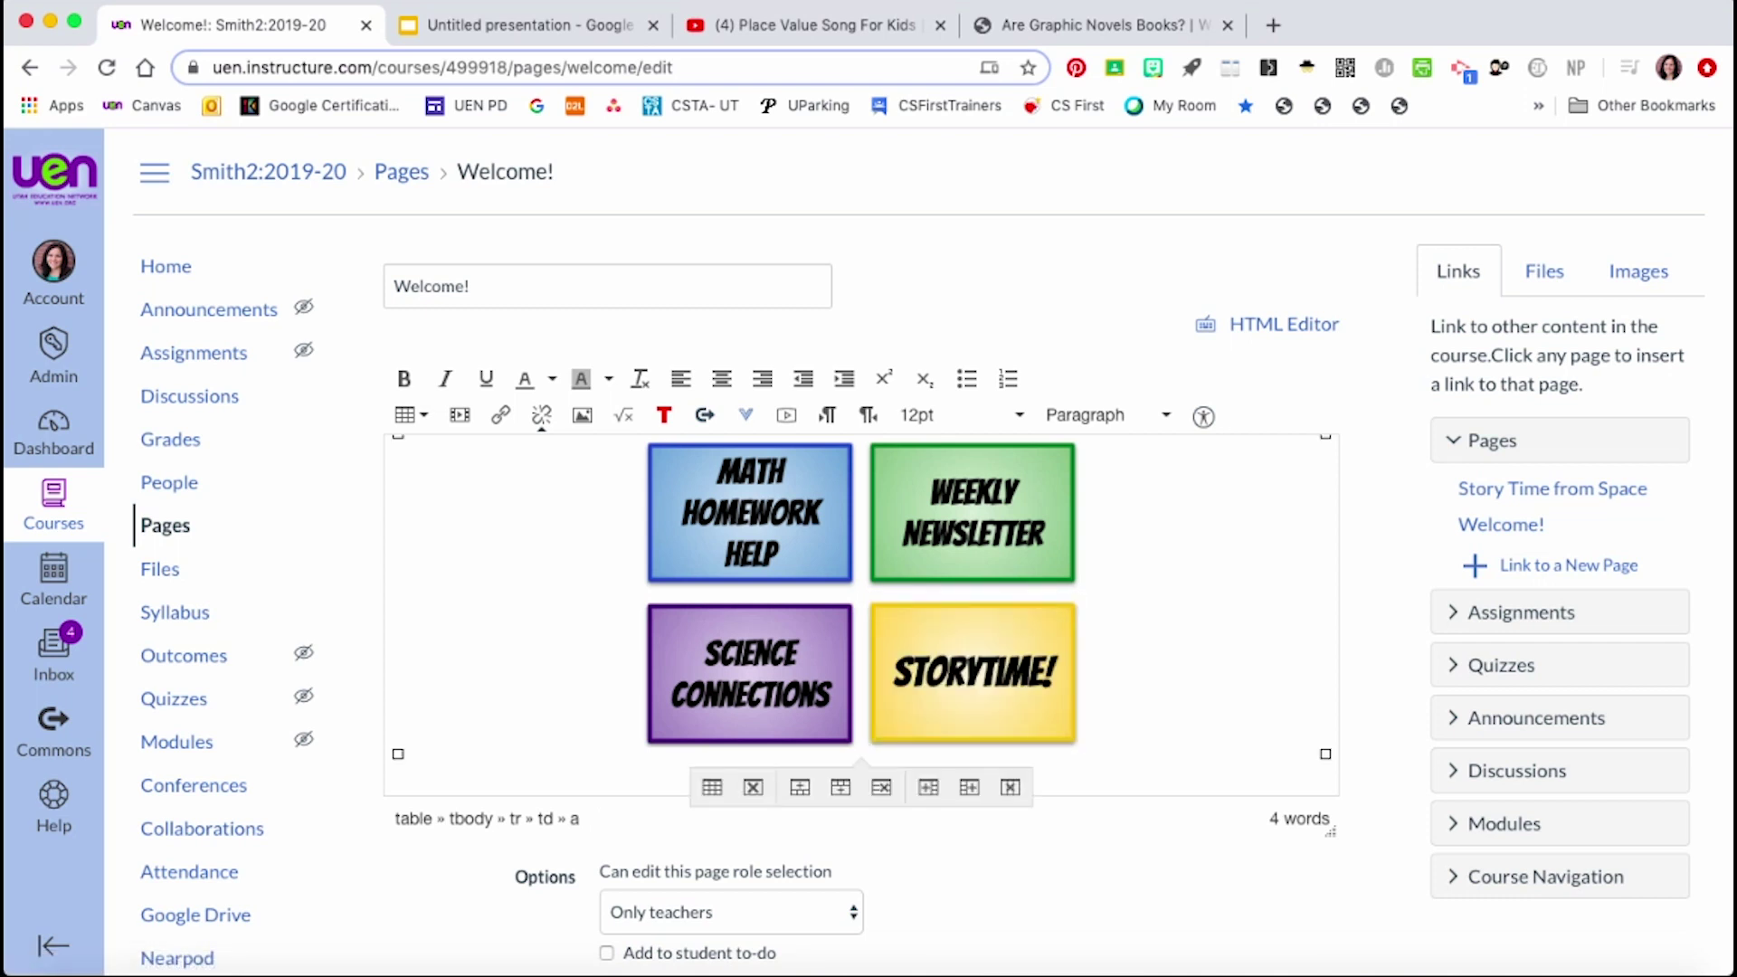
scroll(861, 543, "down", 3)
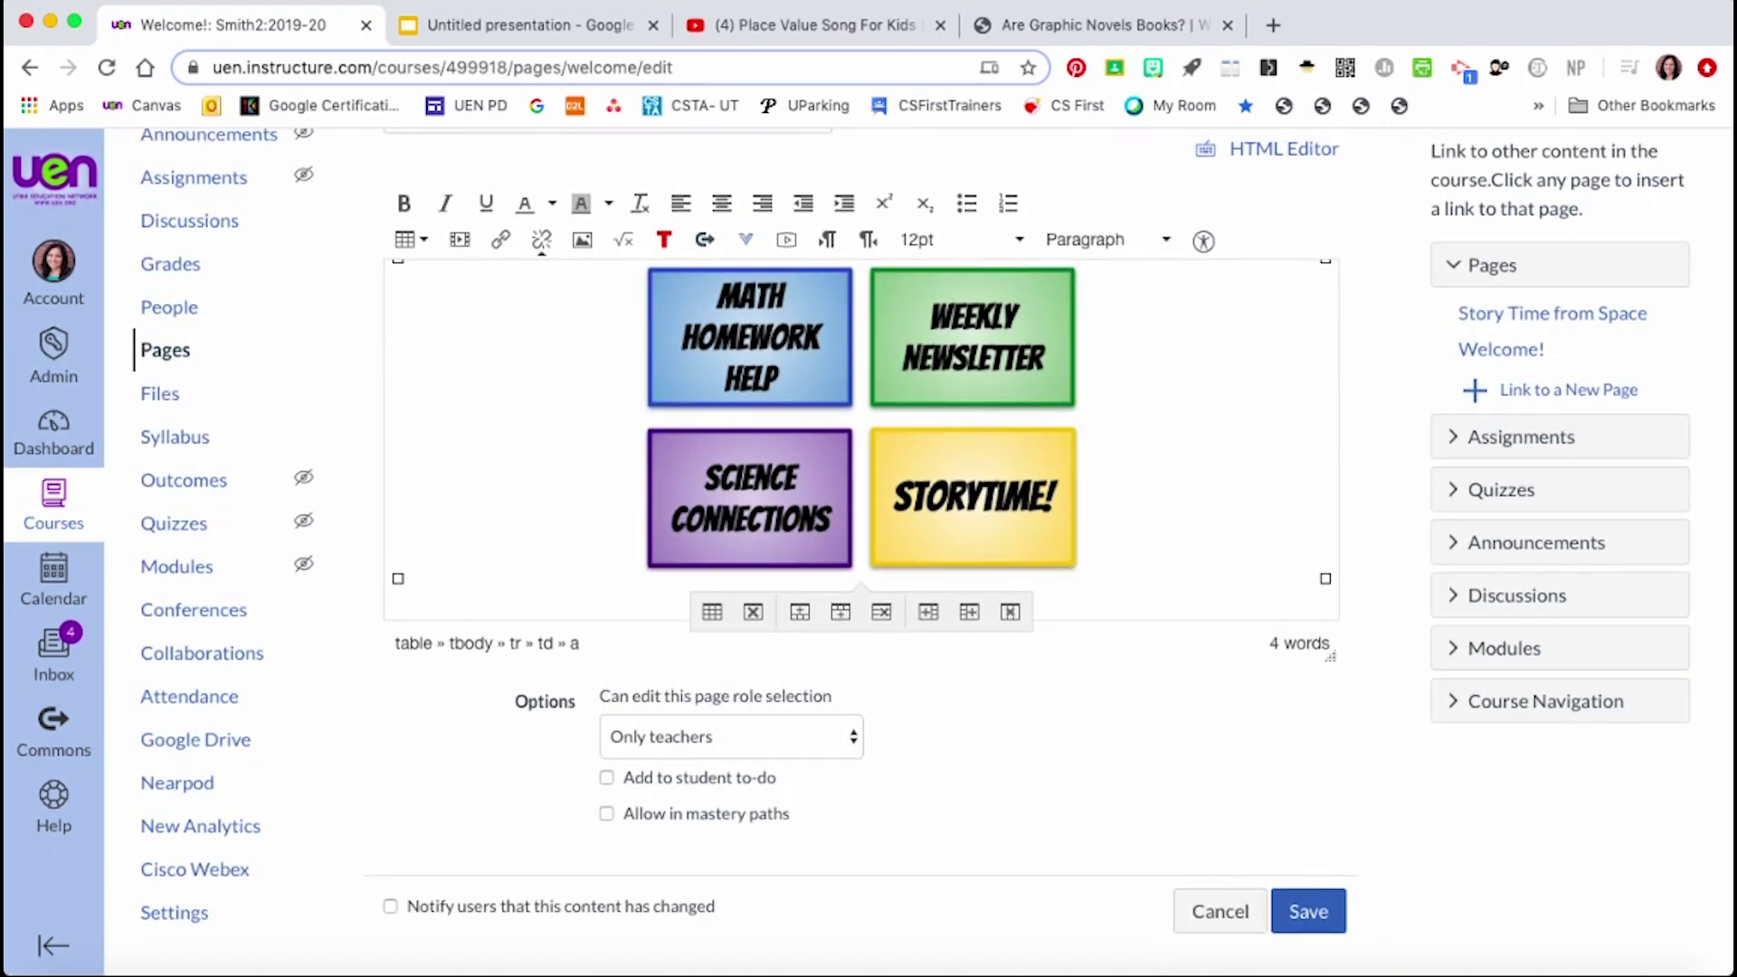
left_click(1309, 908)
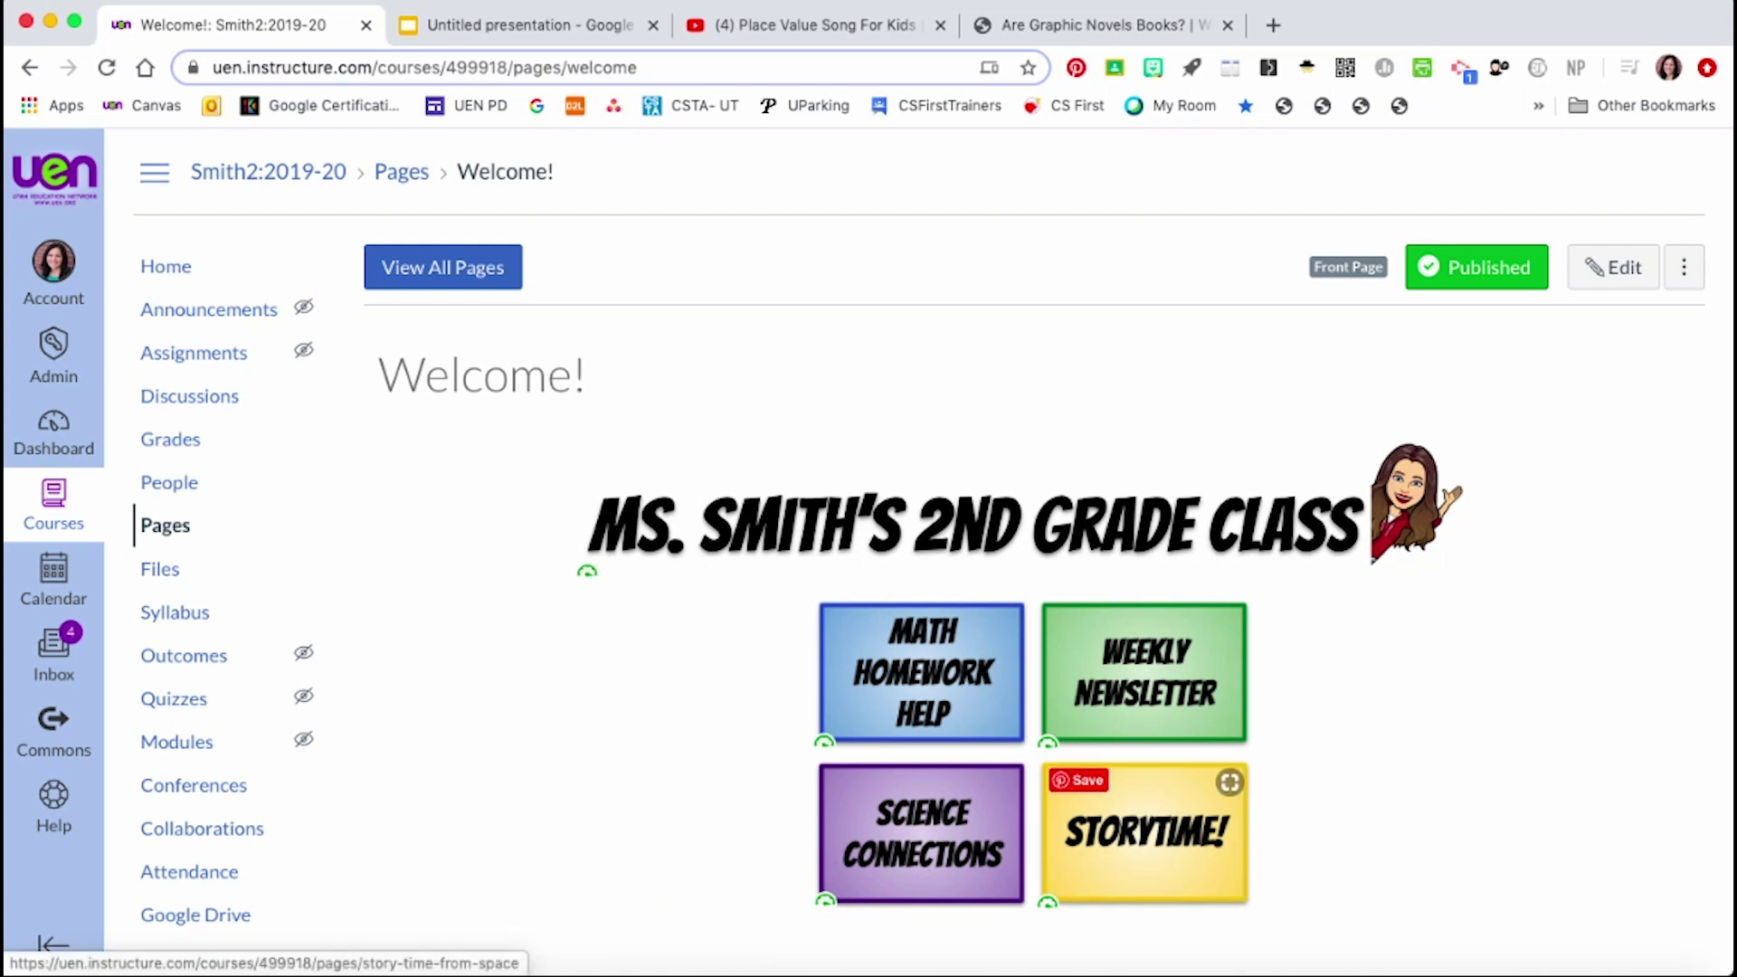
Test the Storytime! button, look over the linked Story Time from Space page and return to the course home page.
left_click(1145, 833)
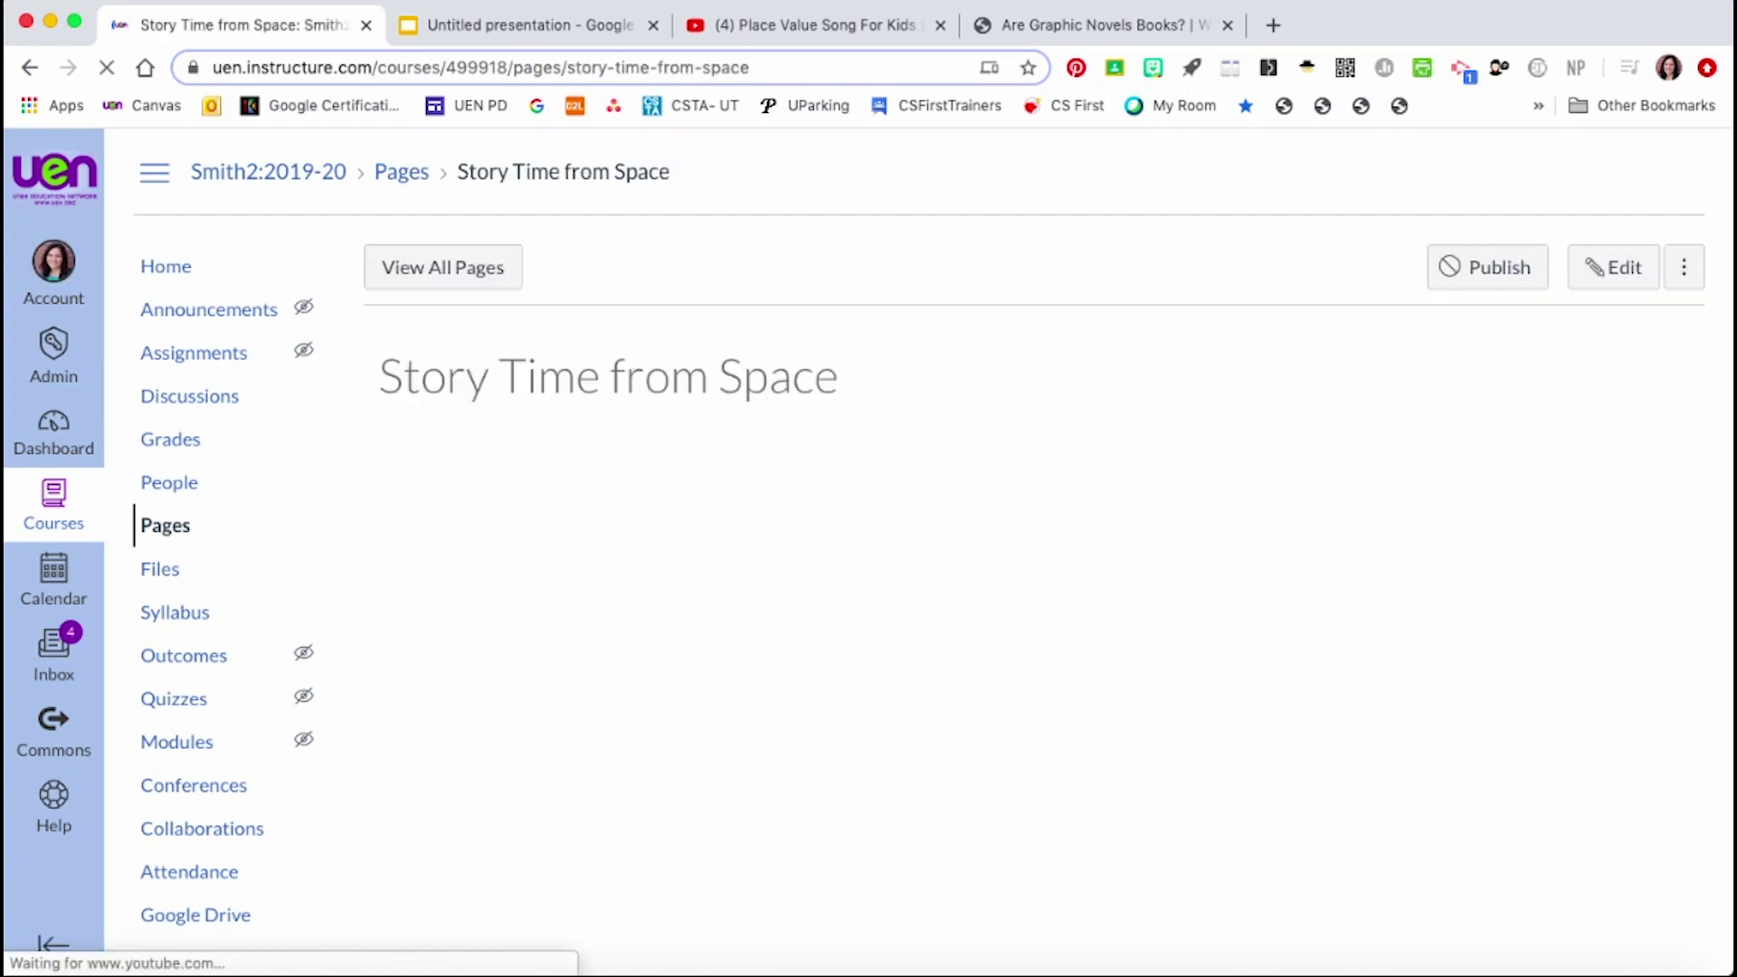
scroll(1027, 552, "down", 3)
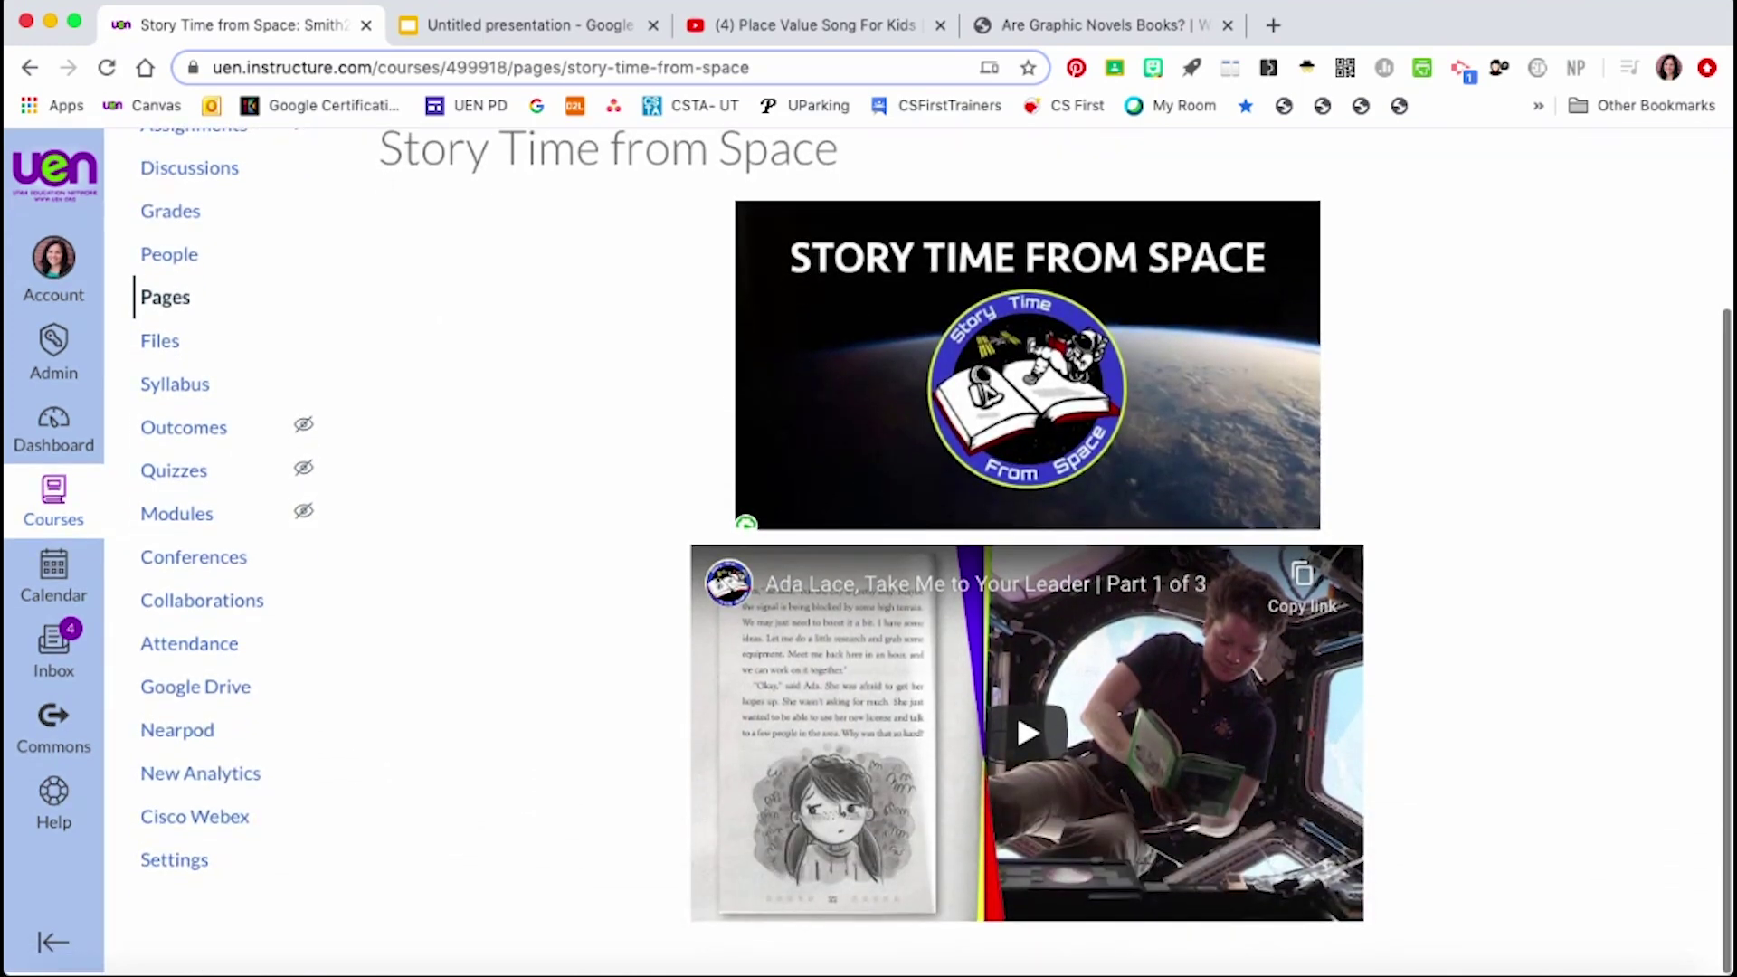
scroll(1027, 552, "up", 2)
scroll(869, 543, "up", 1)
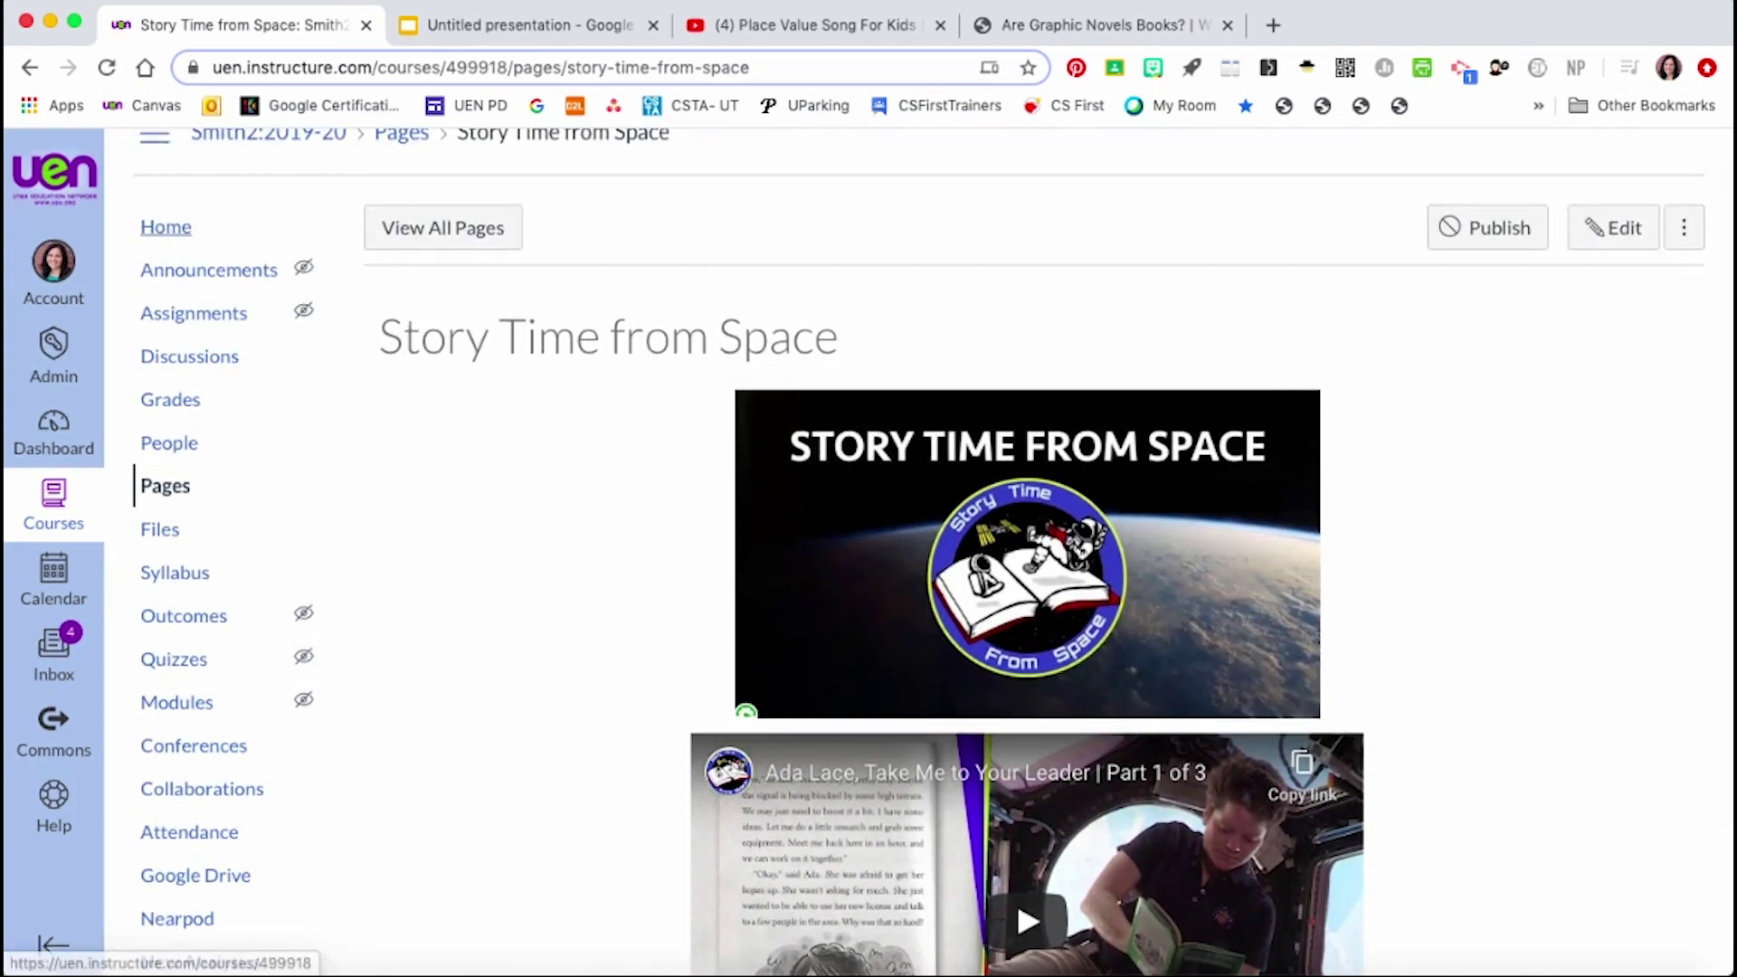
left_click(165, 227)
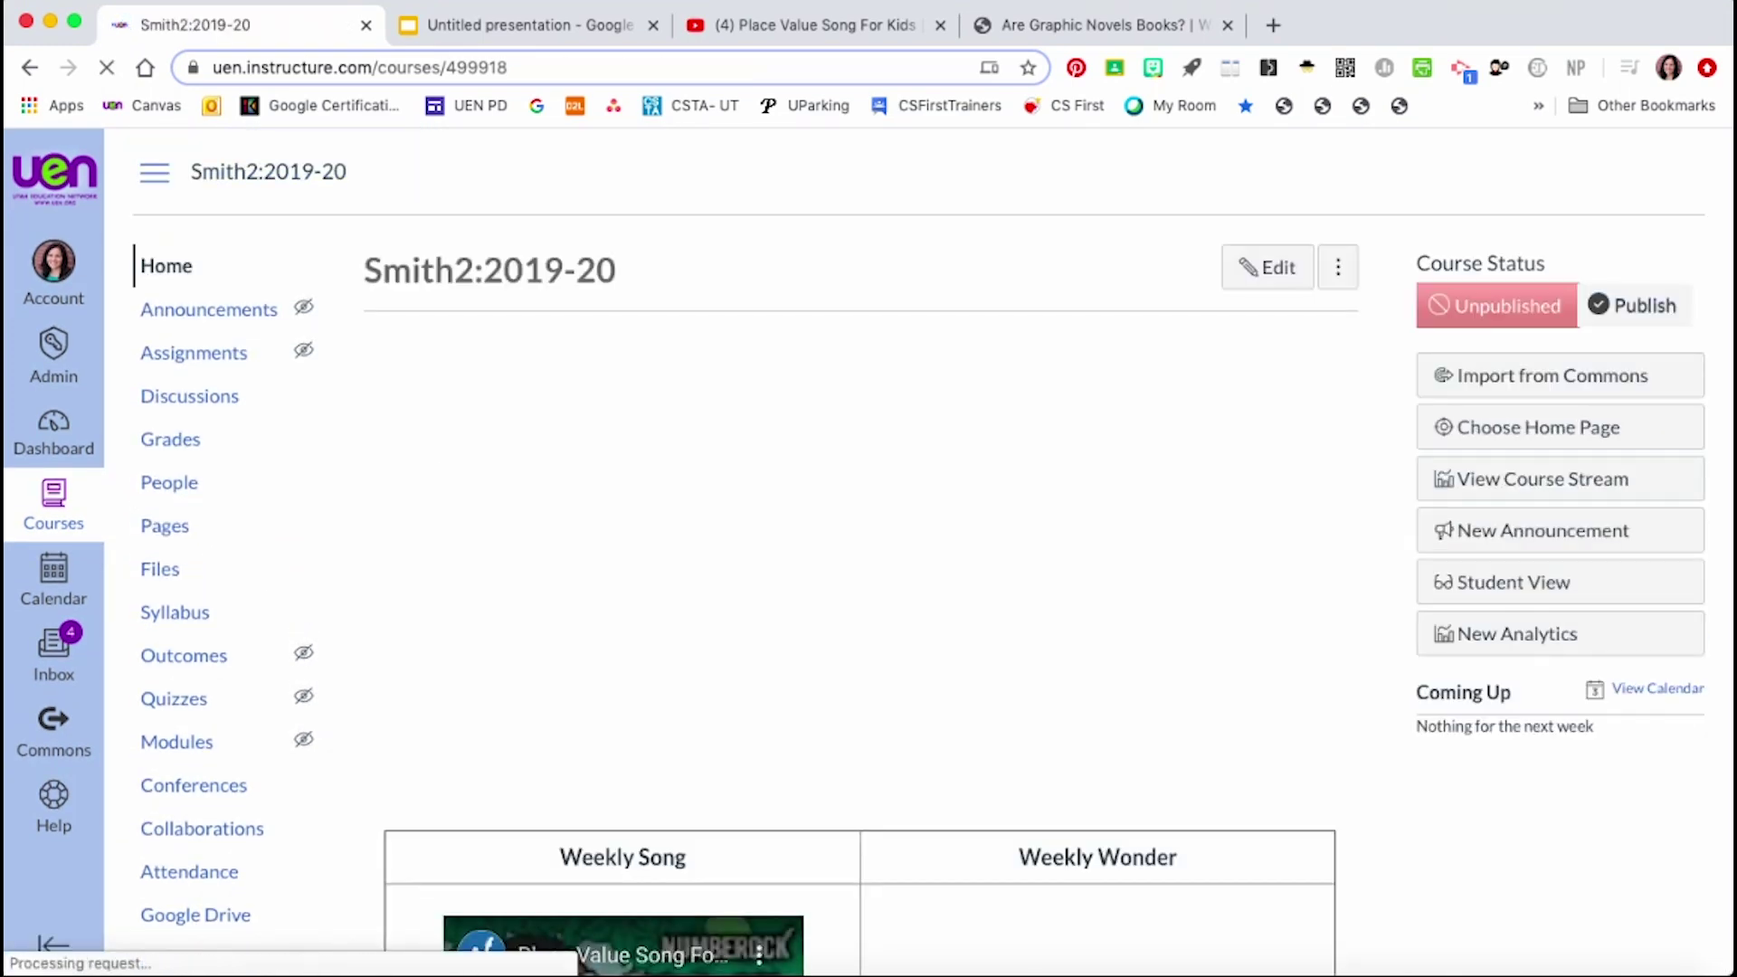
Test the Weekly Wonder image's link, look over the Wonderopolis article and return to the course home page.
scroll(868, 543, "down", 4)
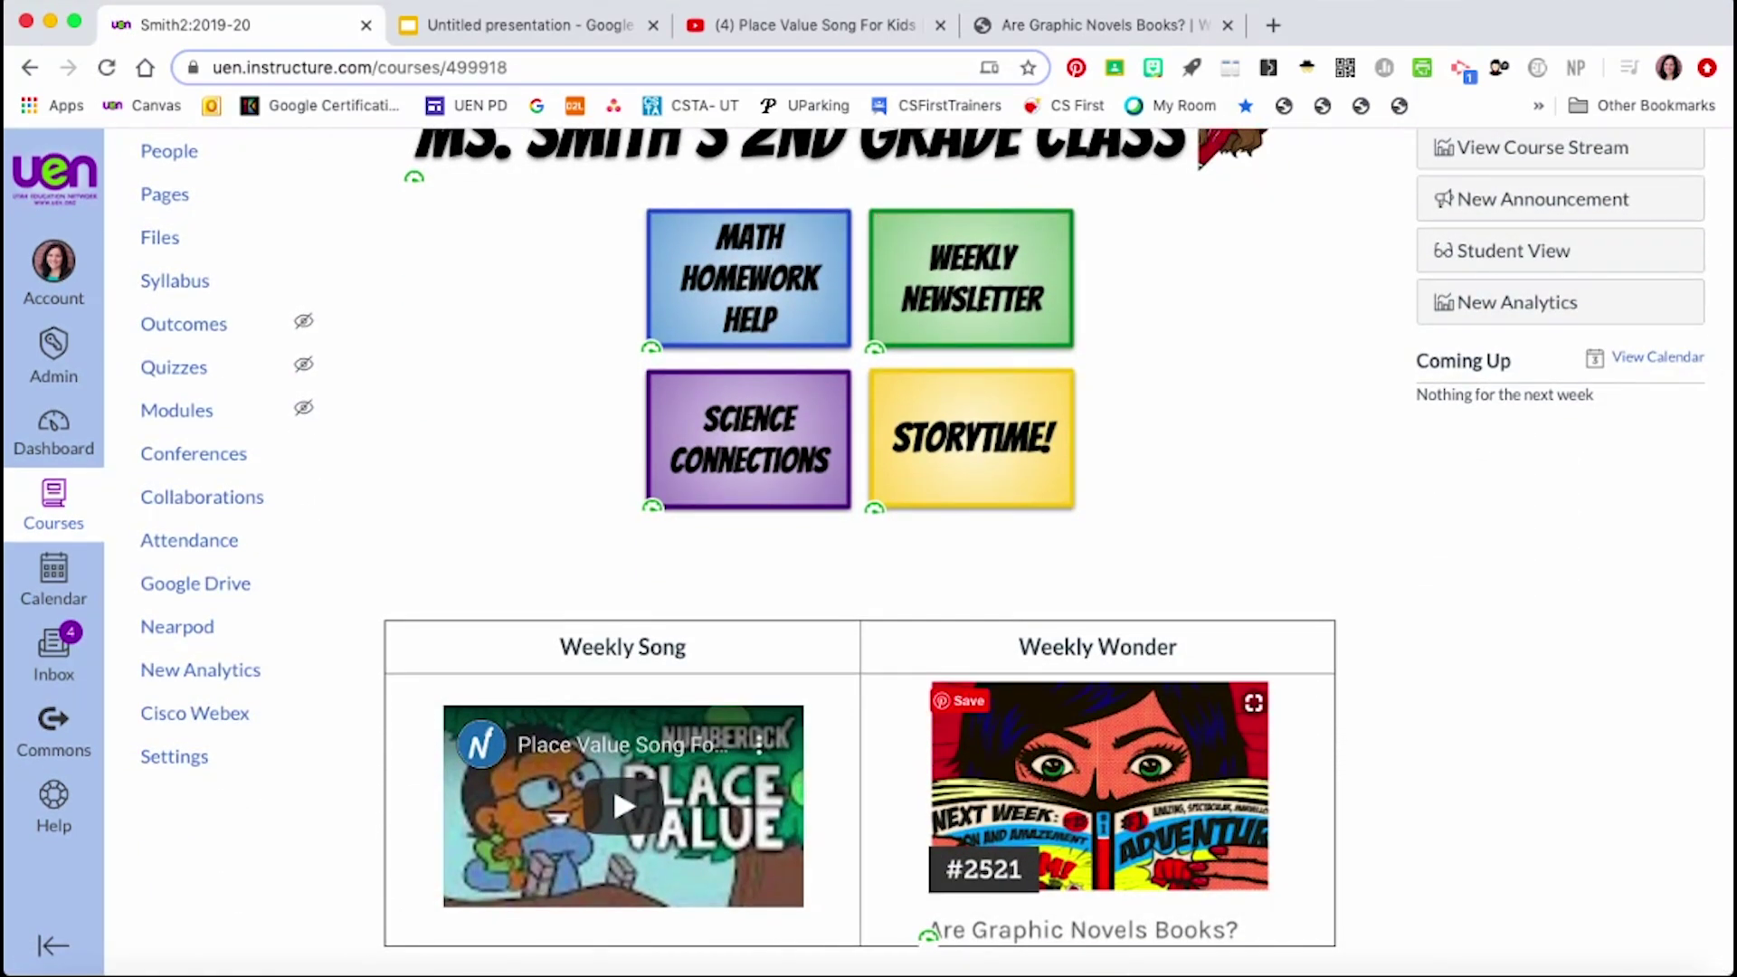
left_click(1099, 786)
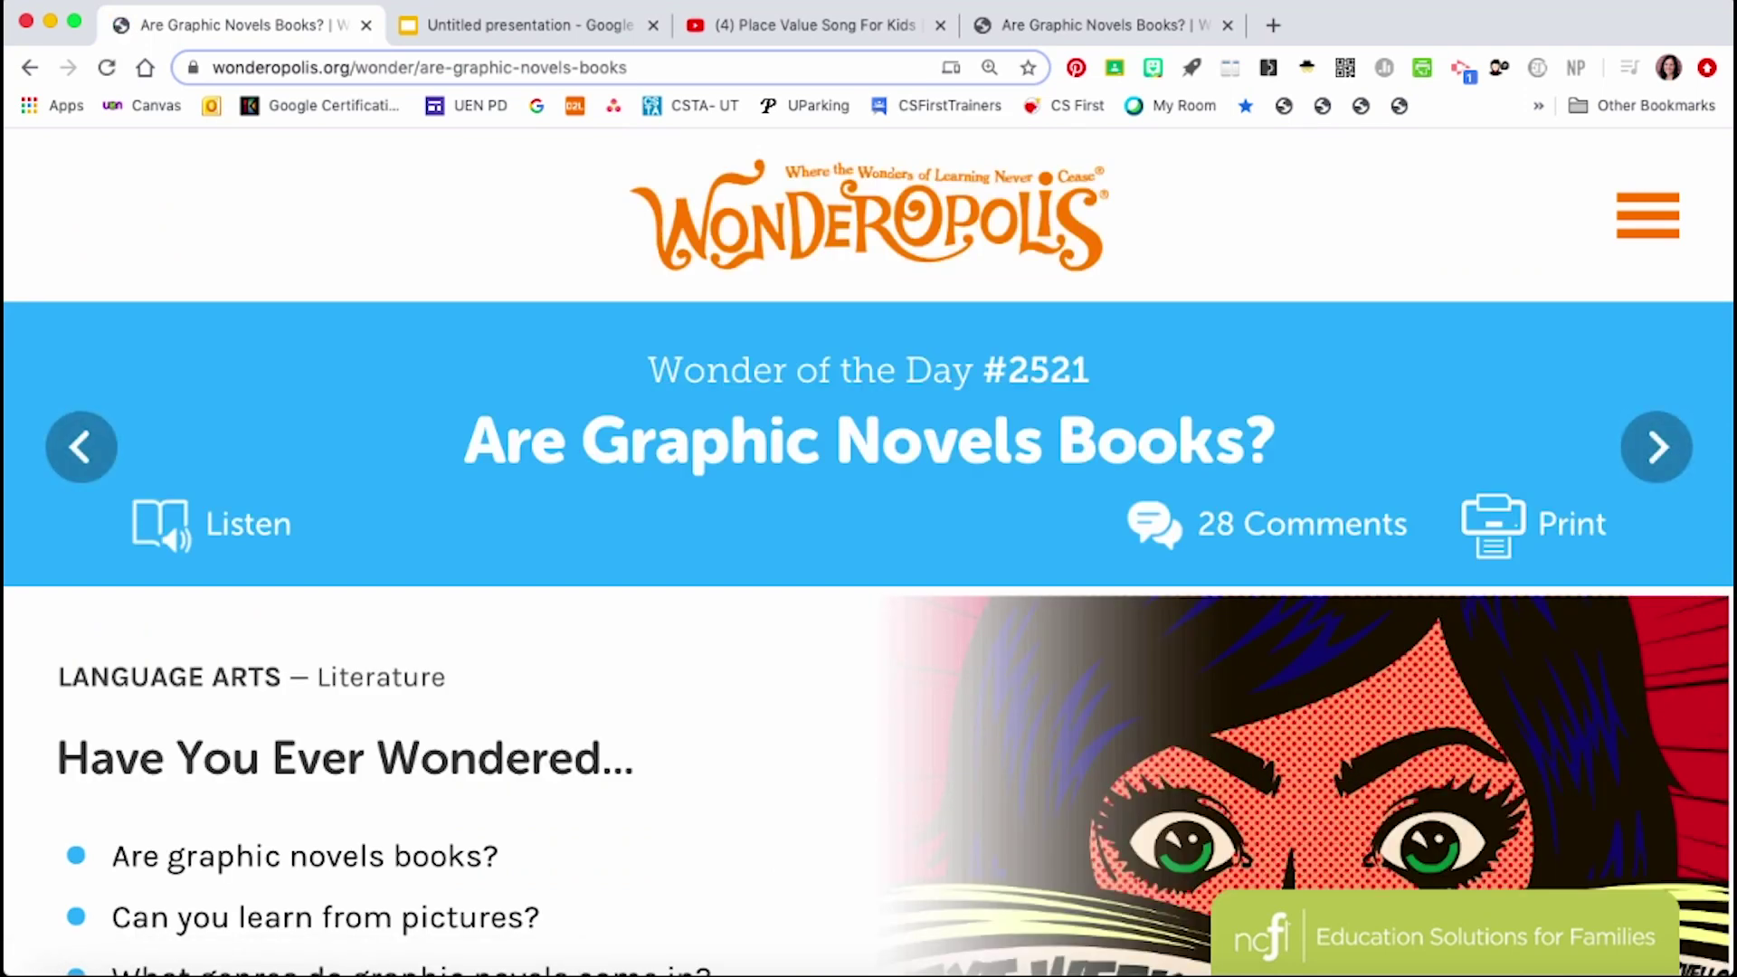
scroll(868, 551, "down", 3)
scroll(869, 552, "up", 3)
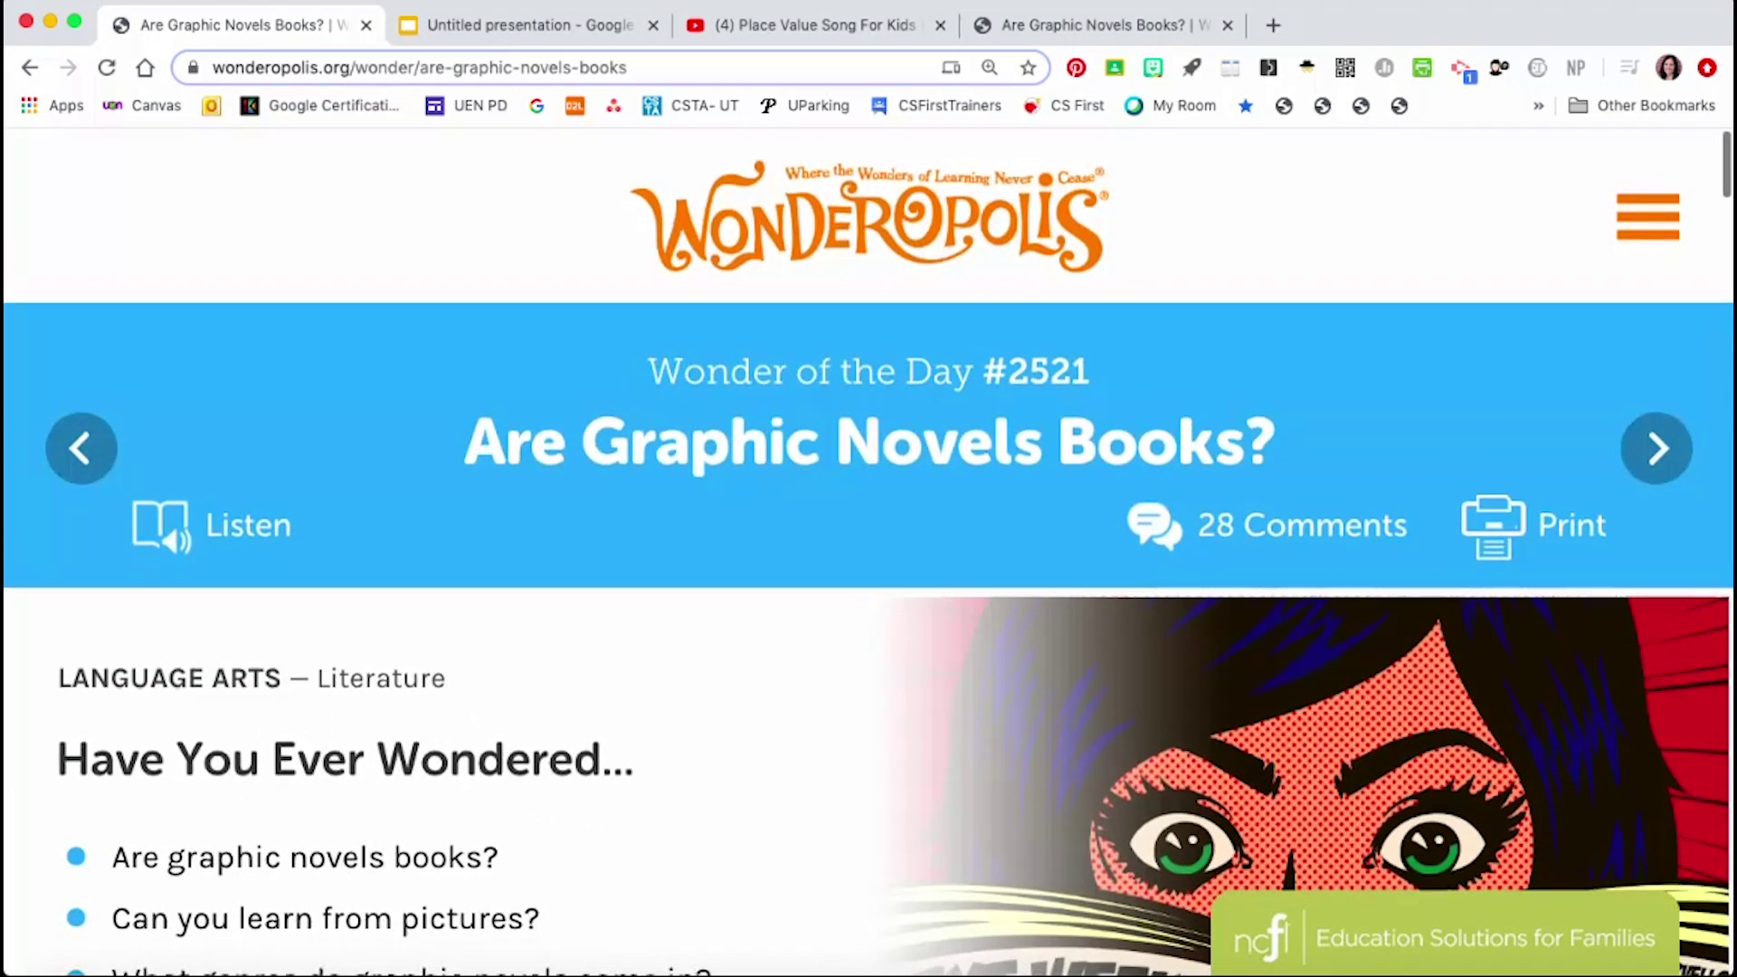
key("super+bracketleft")
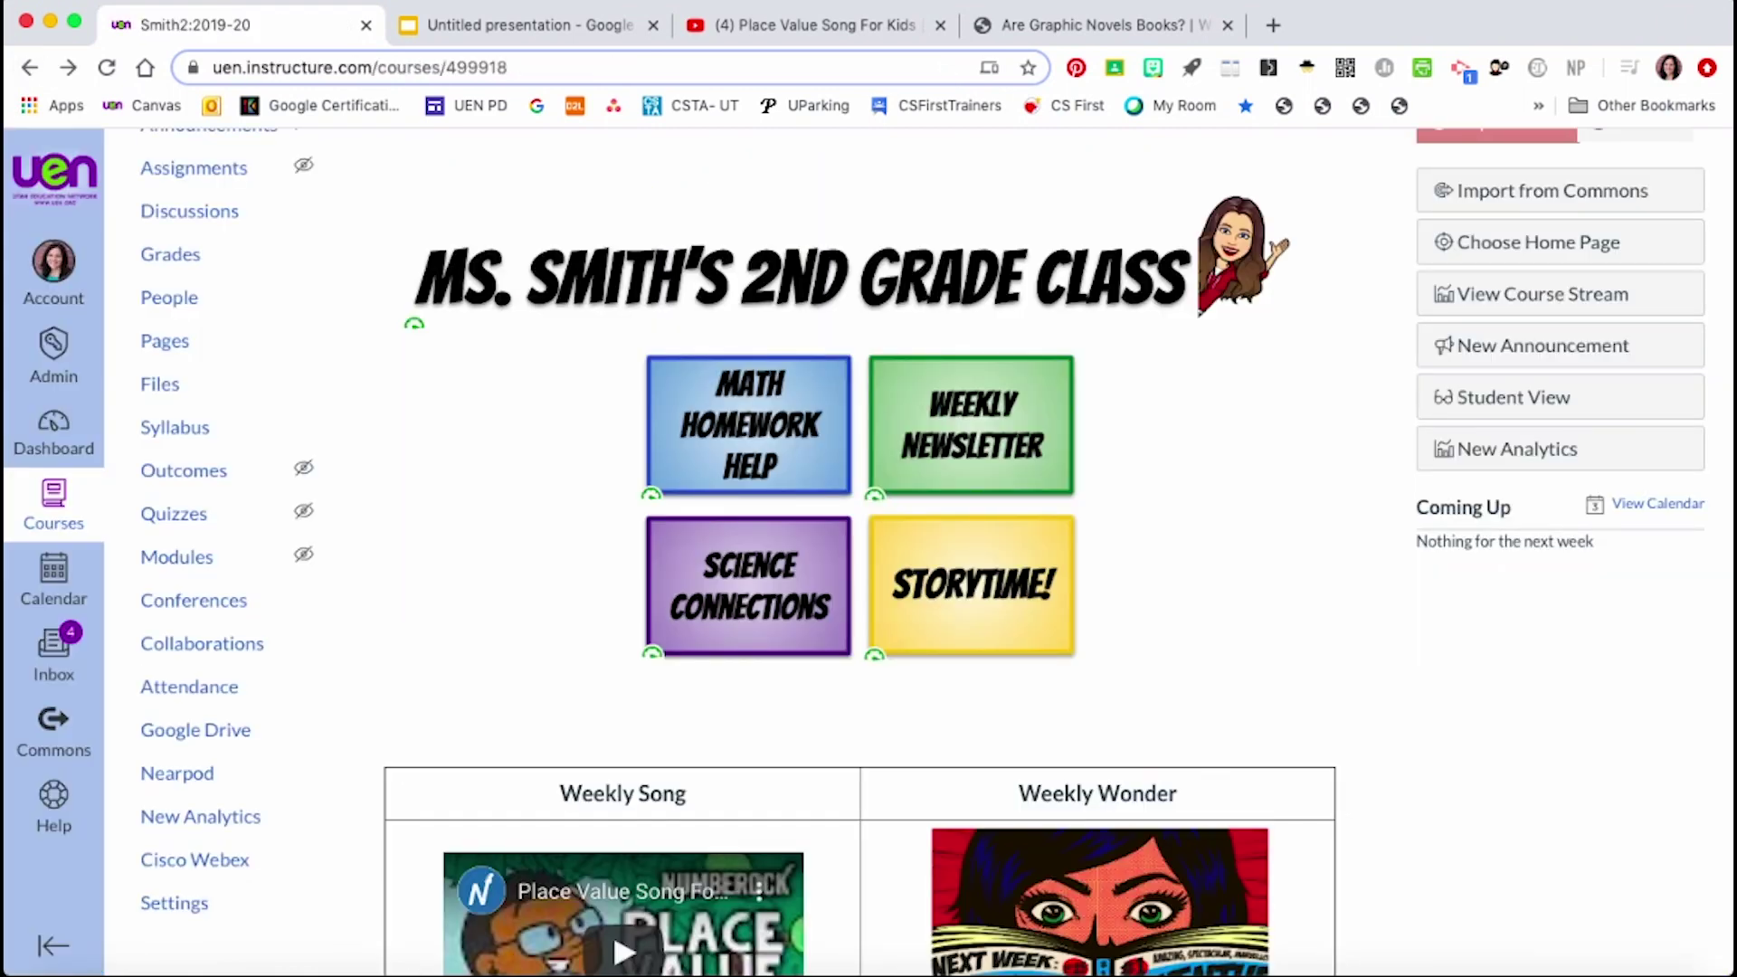